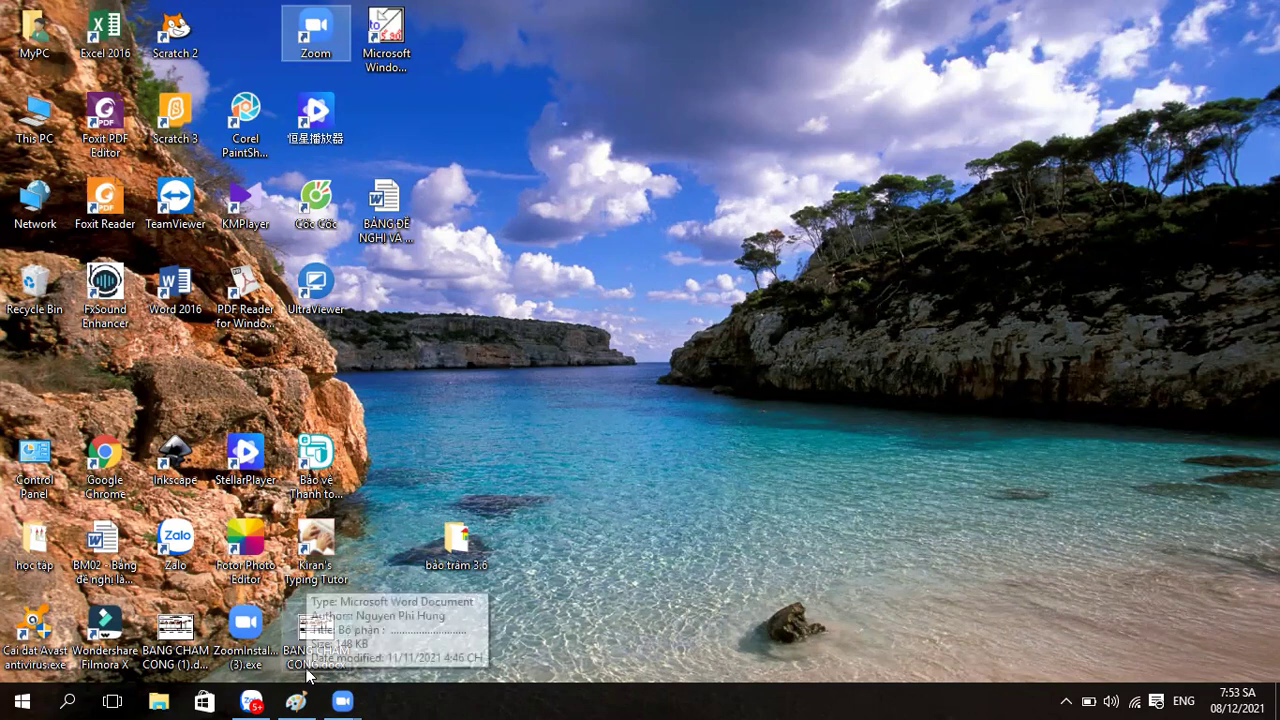
Step: Open Paint from the desktop with a blank canvas
mouse_move(297, 698)
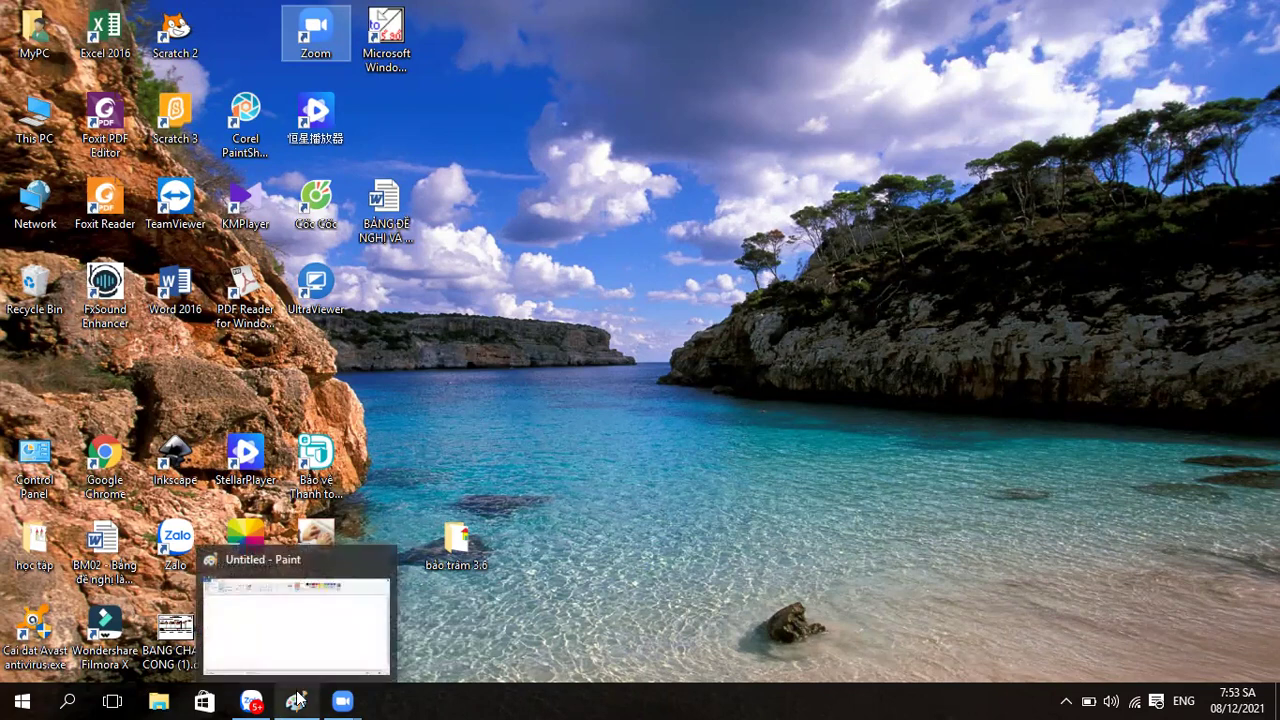
click(22, 700)
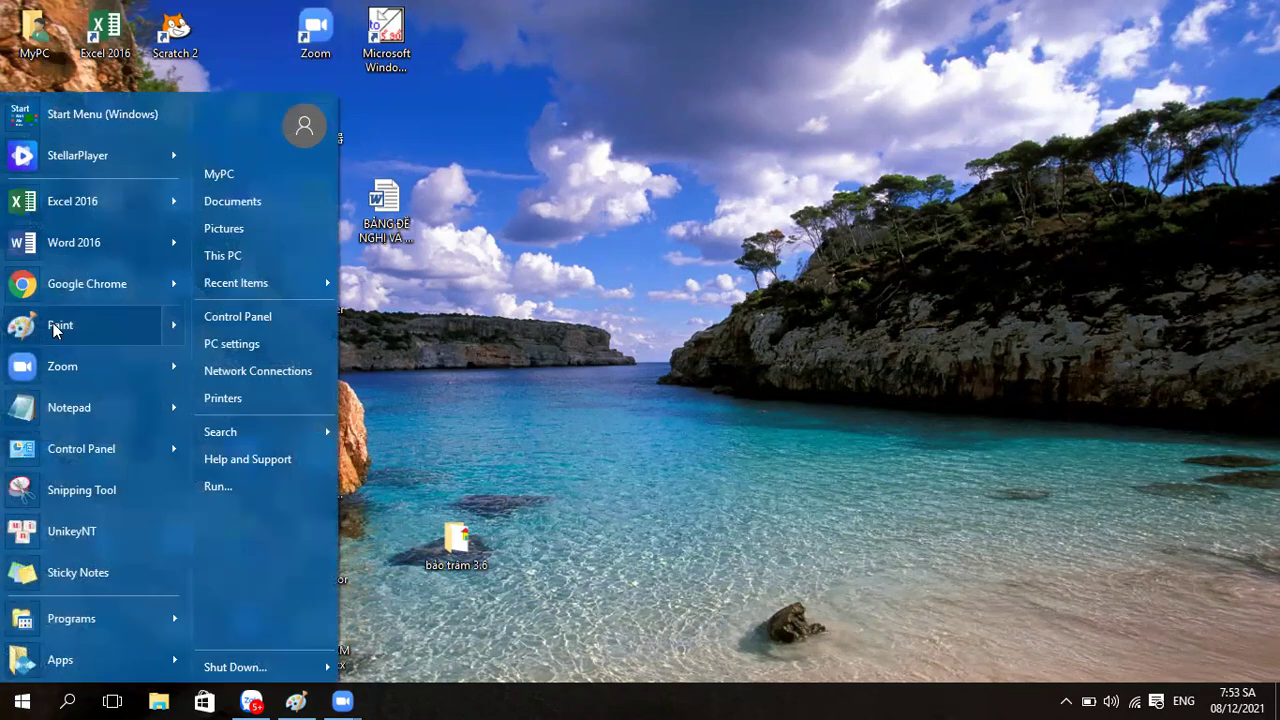
click(54, 324)
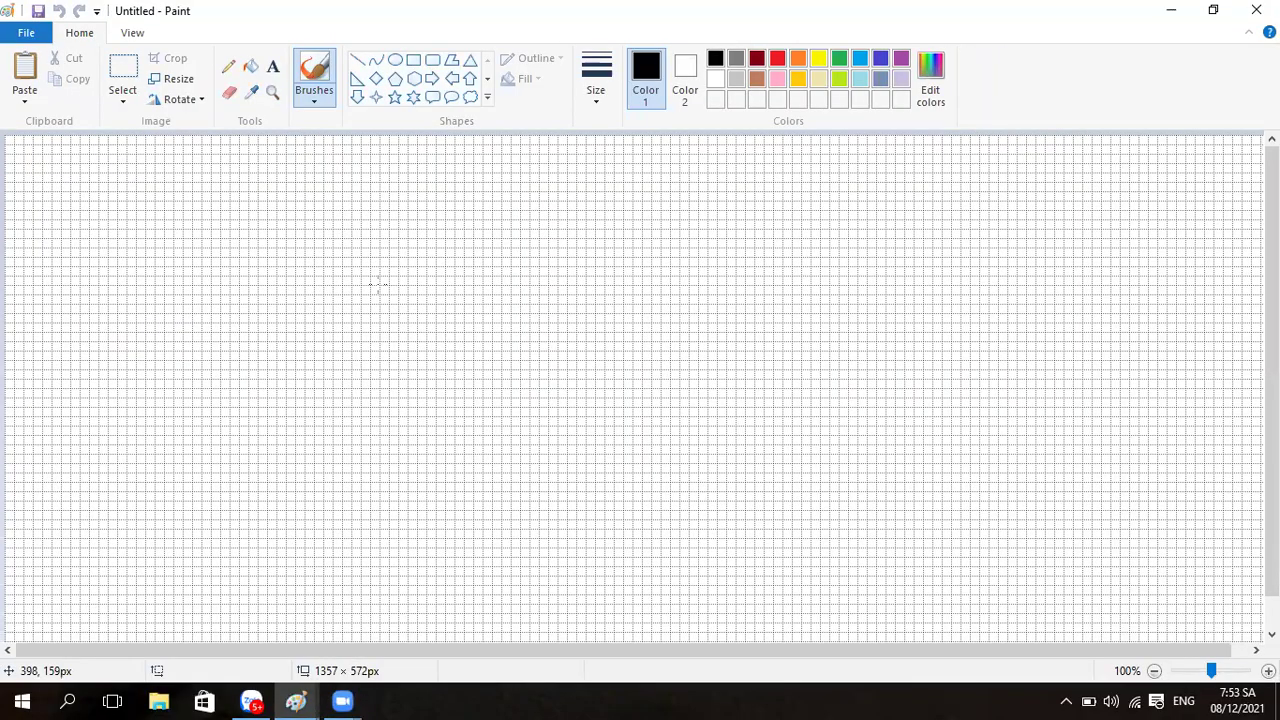
click(133, 33)
click(77, 38)
click(133, 37)
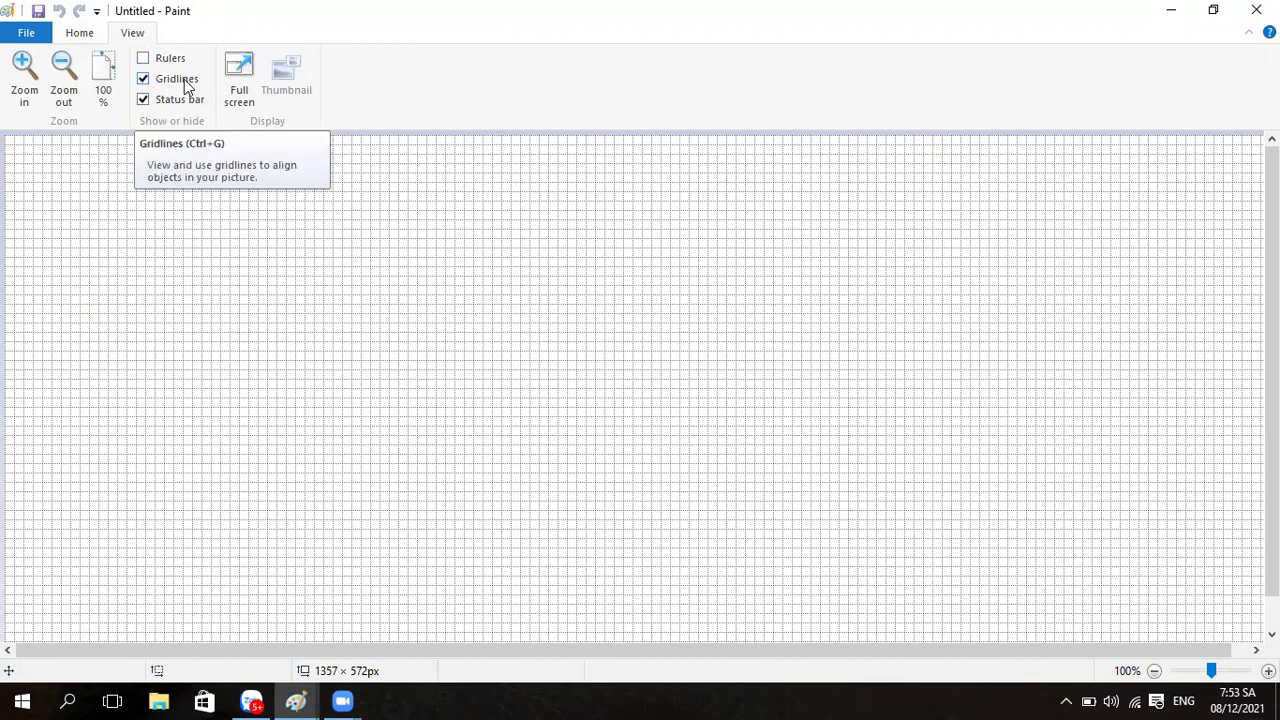
click(82, 34)
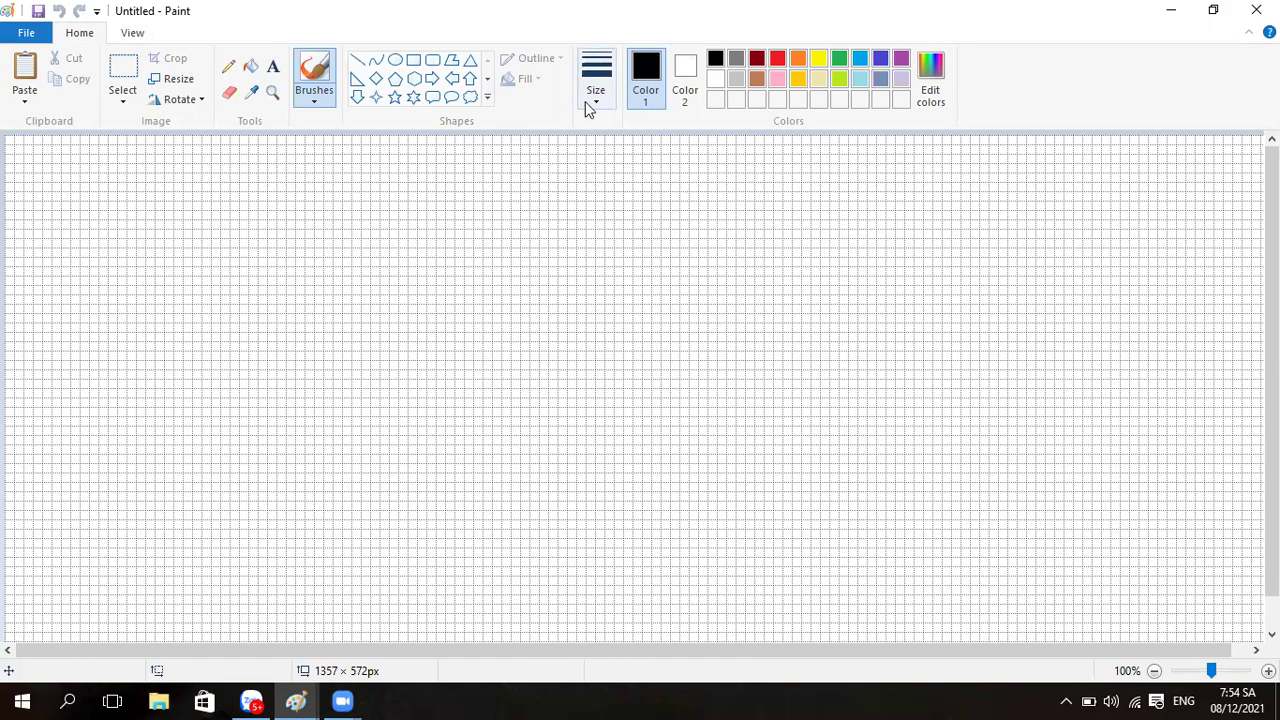
Step: Choose the Line tool with the thinnest line width
click(358, 67)
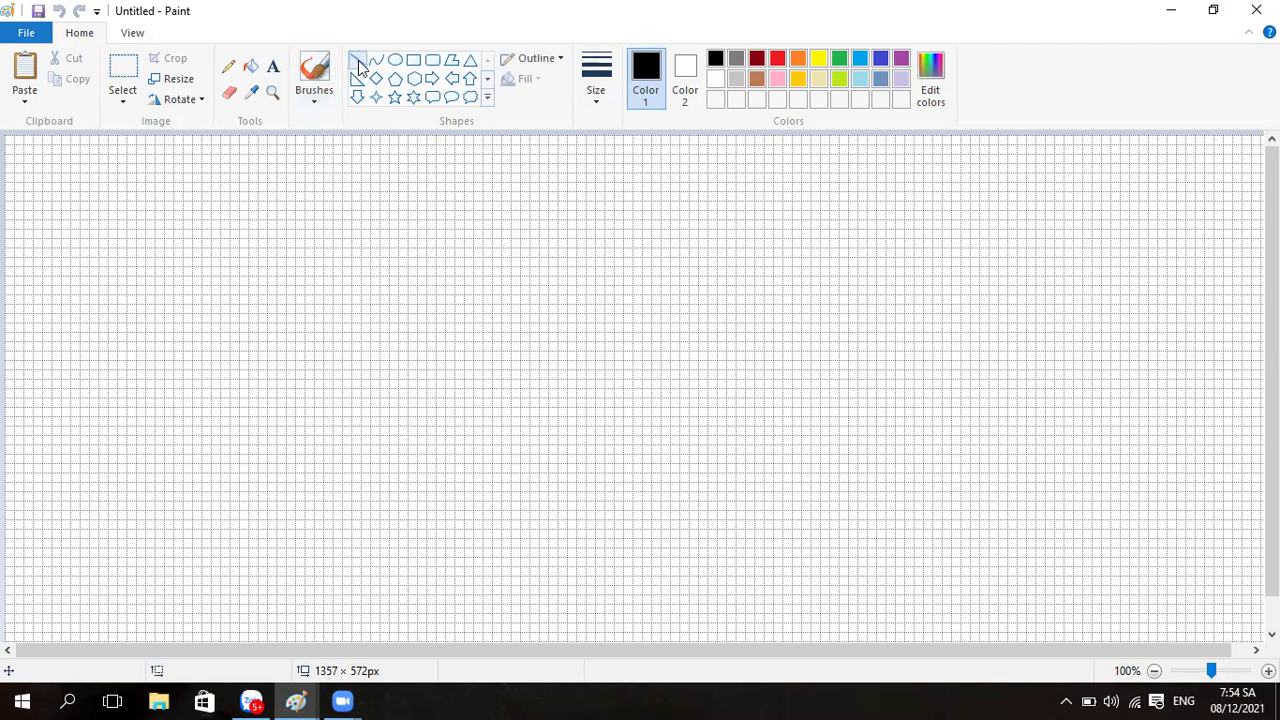
click(600, 106)
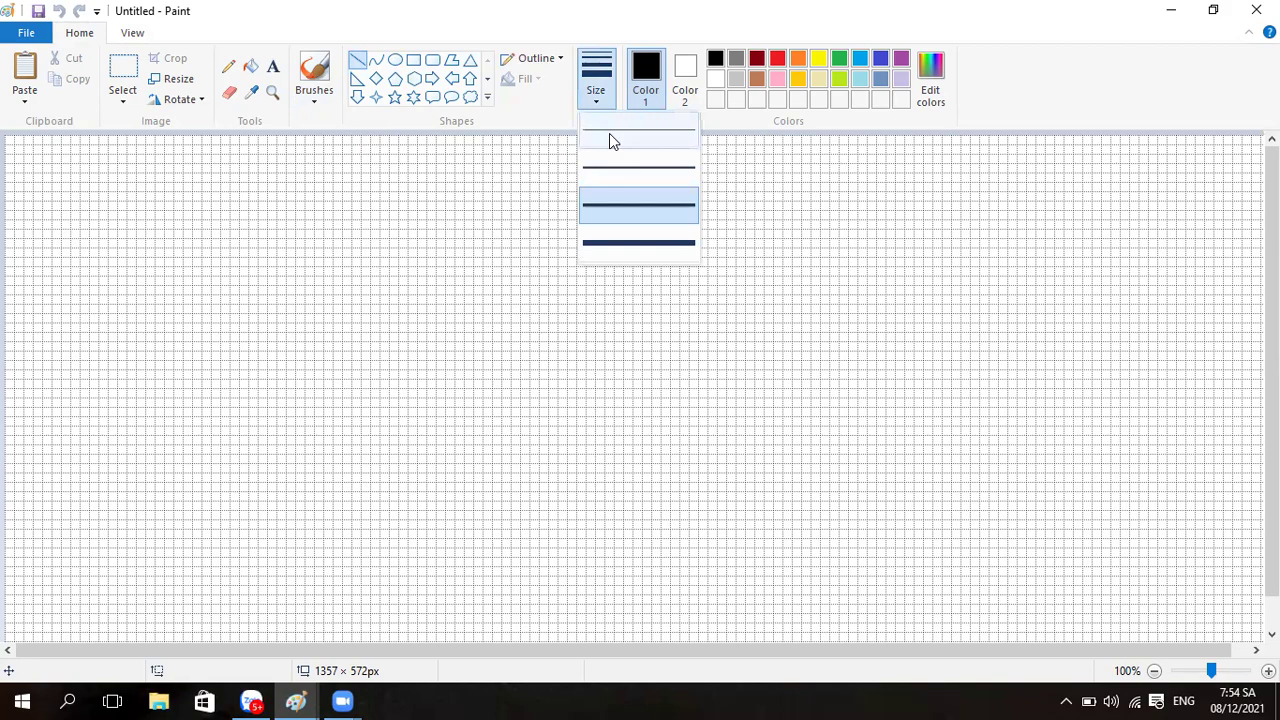
click(613, 130)
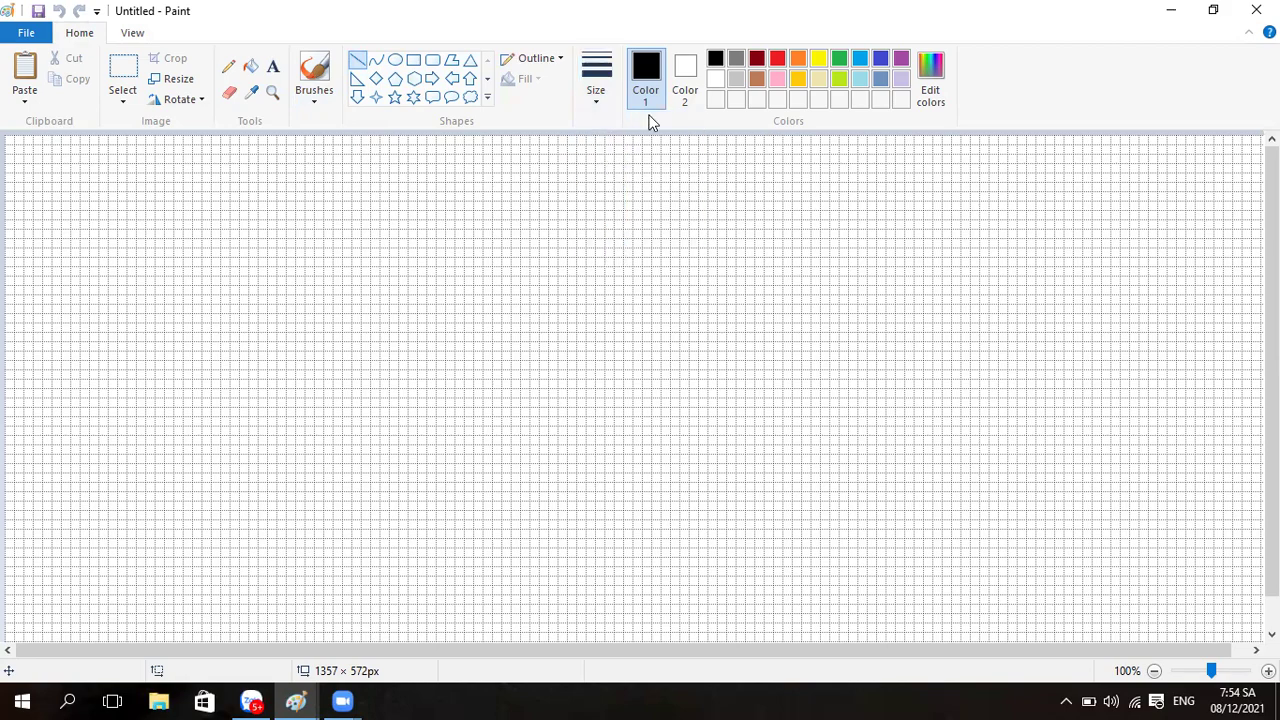
click(735, 81)
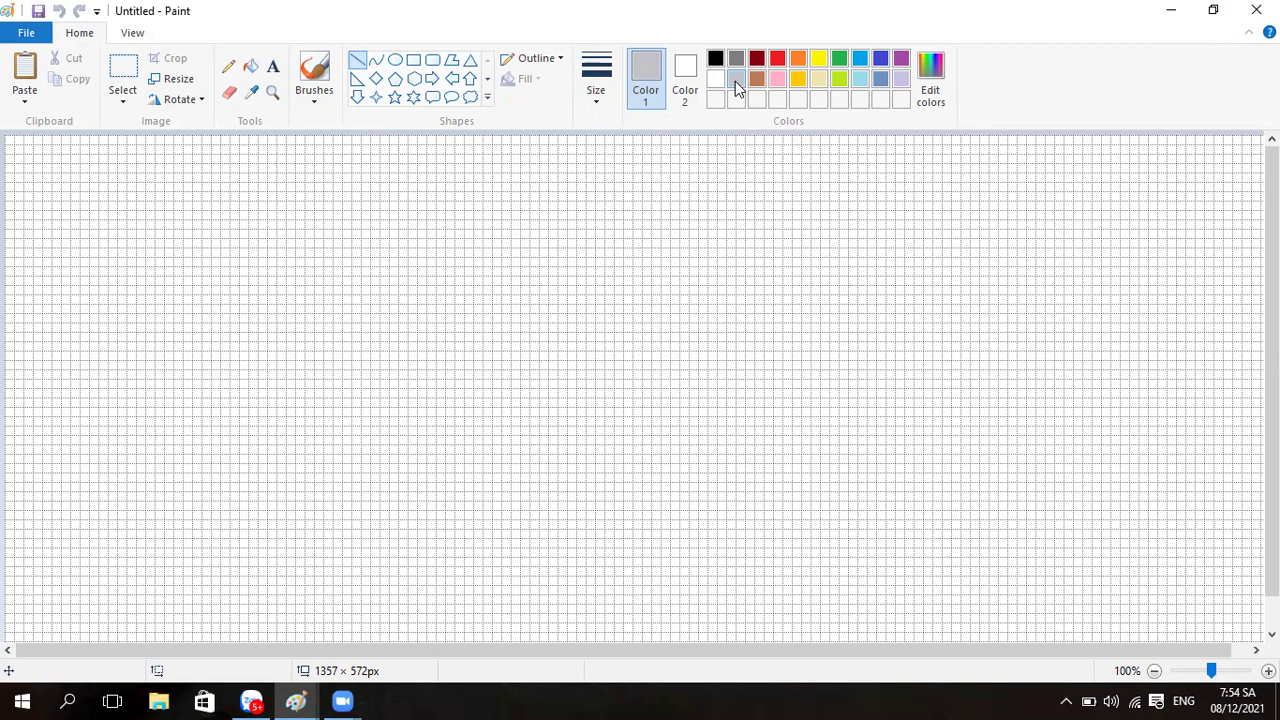
click(483, 227)
drag(483, 227, 482, 261)
drag(483, 261, 483, 280)
click(529, 285)
click(483, 285)
drag(483, 285, 540, 285)
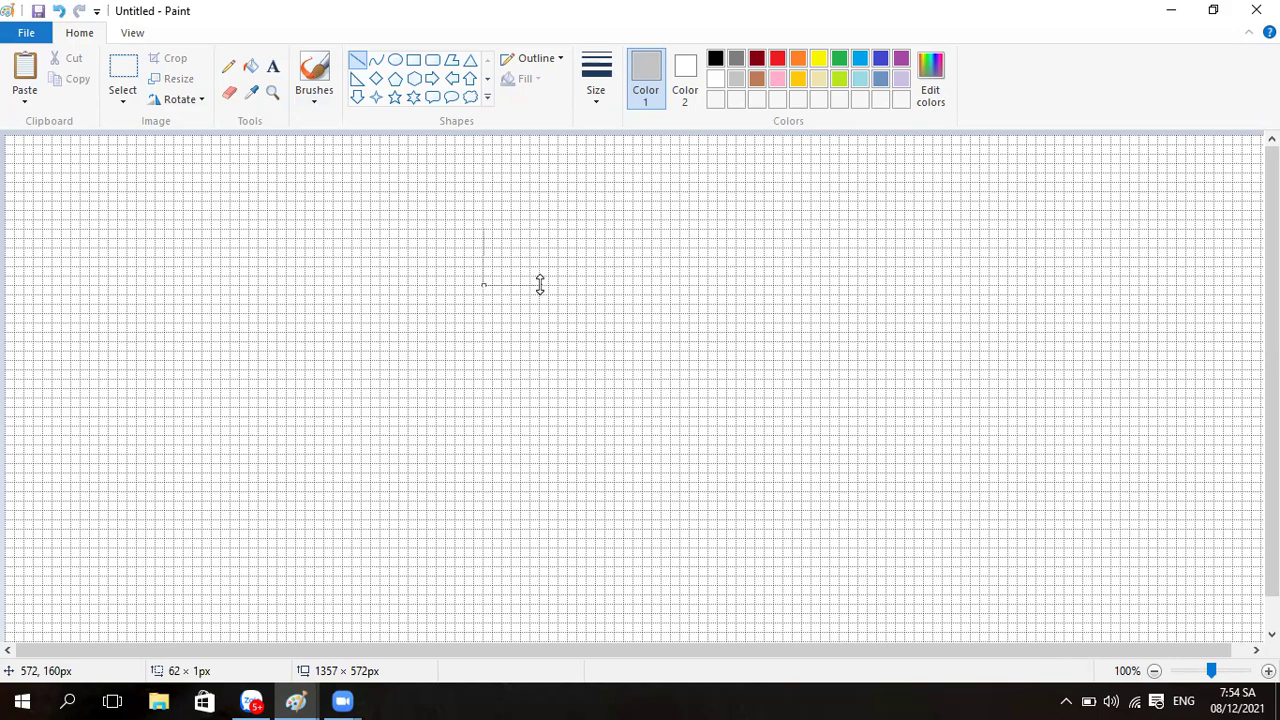
key(ctrl+z)
key(ctrl+z)
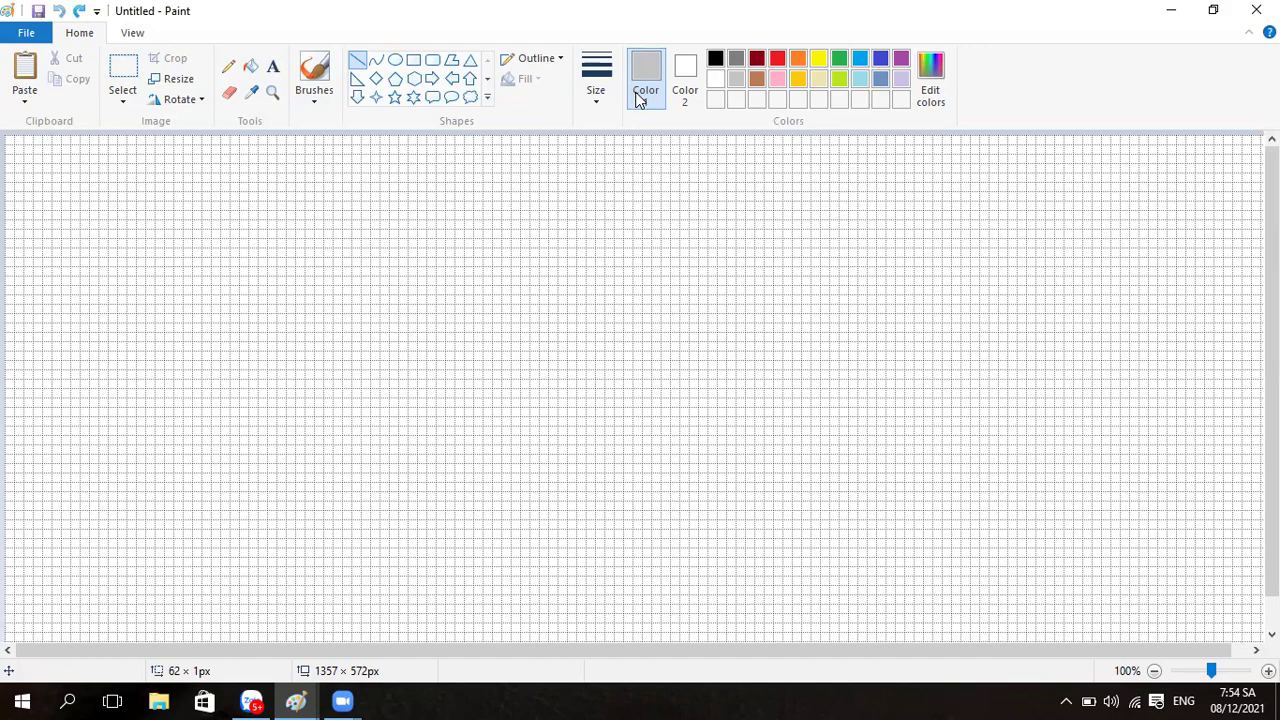
Step: Draw a black vertical line and two horizontal lines extending left and right from its lower end, each about eight grid squares long
click(715, 61)
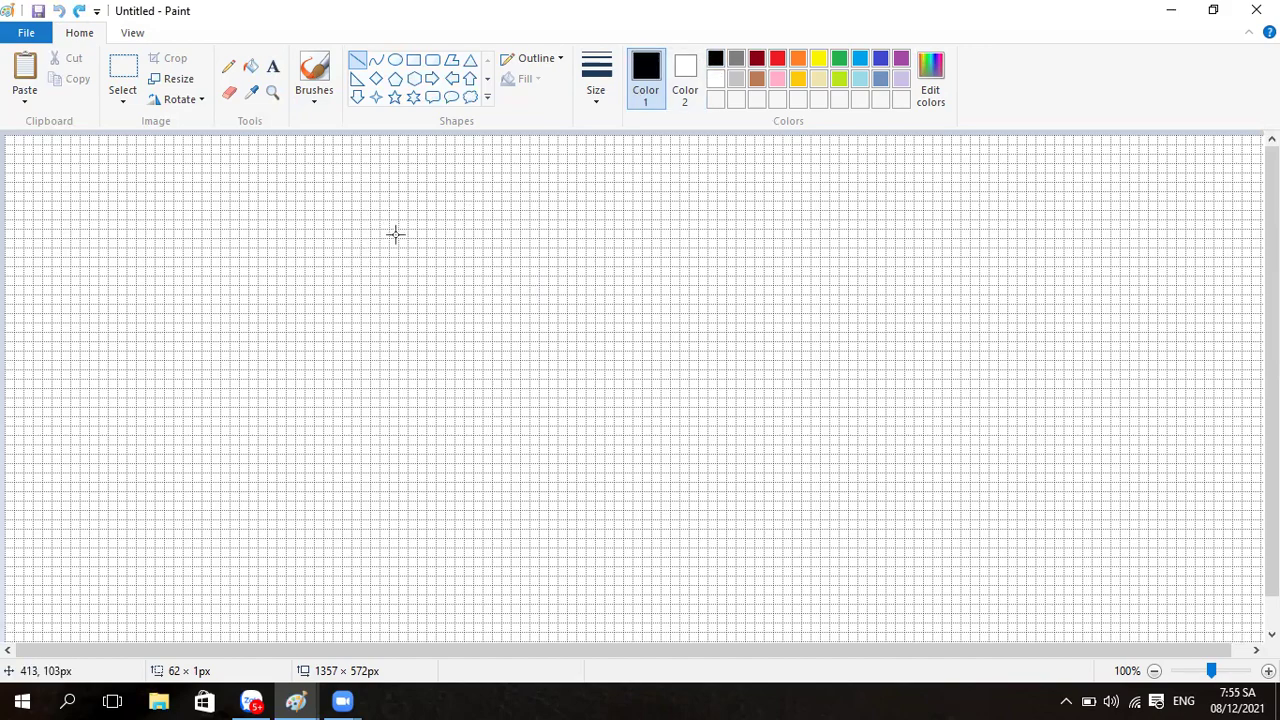
drag(405, 227, 483, 304)
click(476, 287)
click(563, 306)
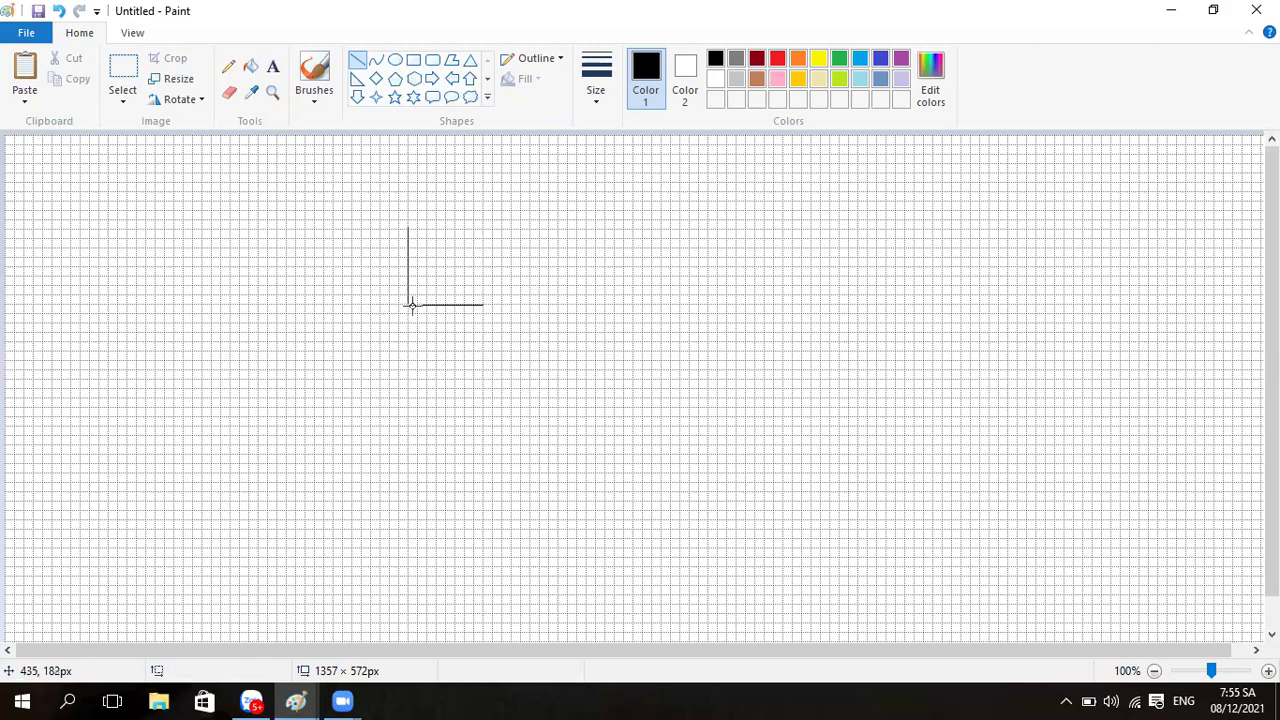
drag(408, 304, 332, 304)
click(594, 230)
Step: Draw two diagonal lines from the shared base point, one to the upper right and one to the upper left, each about 68 × 72 px
drag(408, 304, 465, 238)
drag(465, 238, 466, 238)
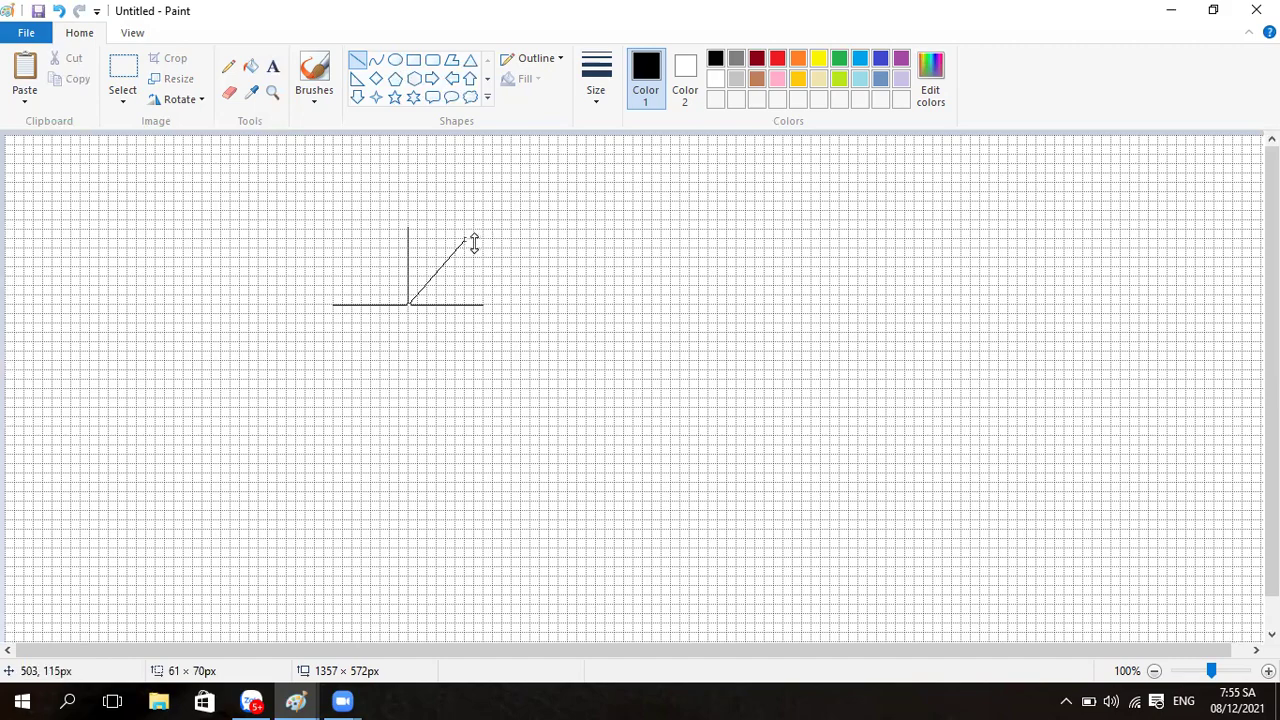
drag(466, 240, 468, 240)
click(538, 290)
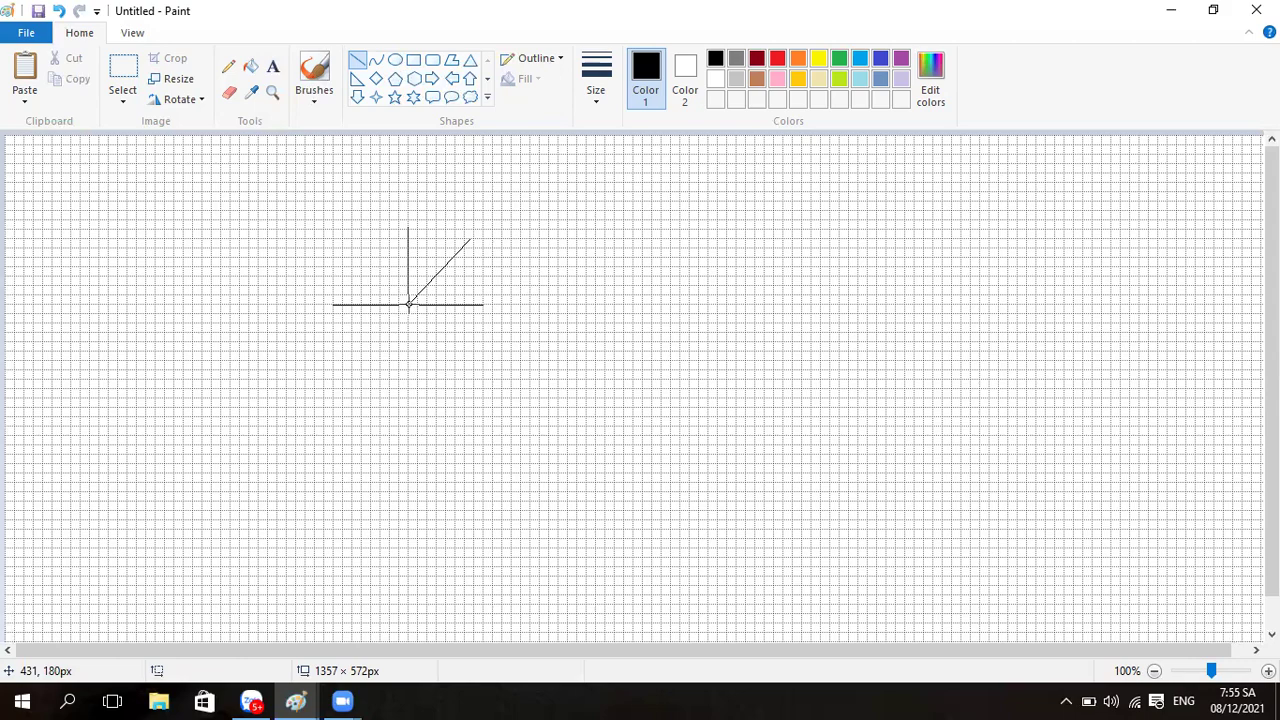
drag(408, 305, 345, 238)
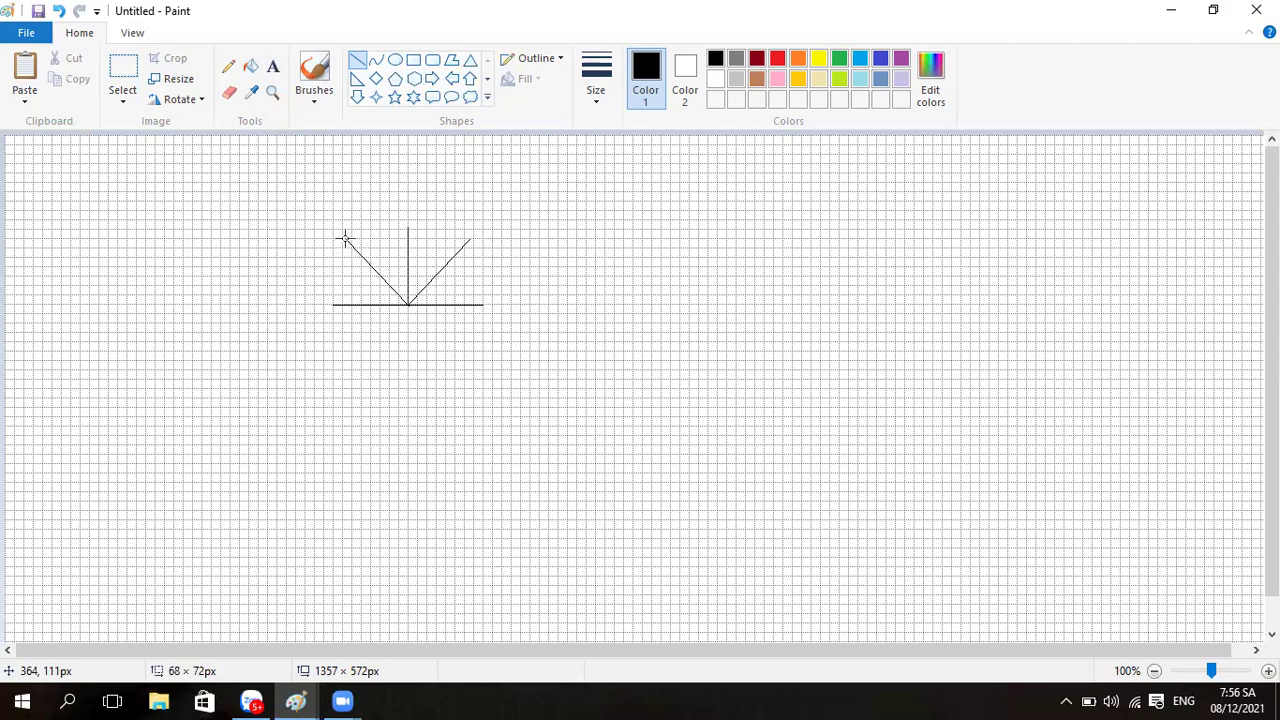
drag(345, 238, 345, 238)
click(600, 332)
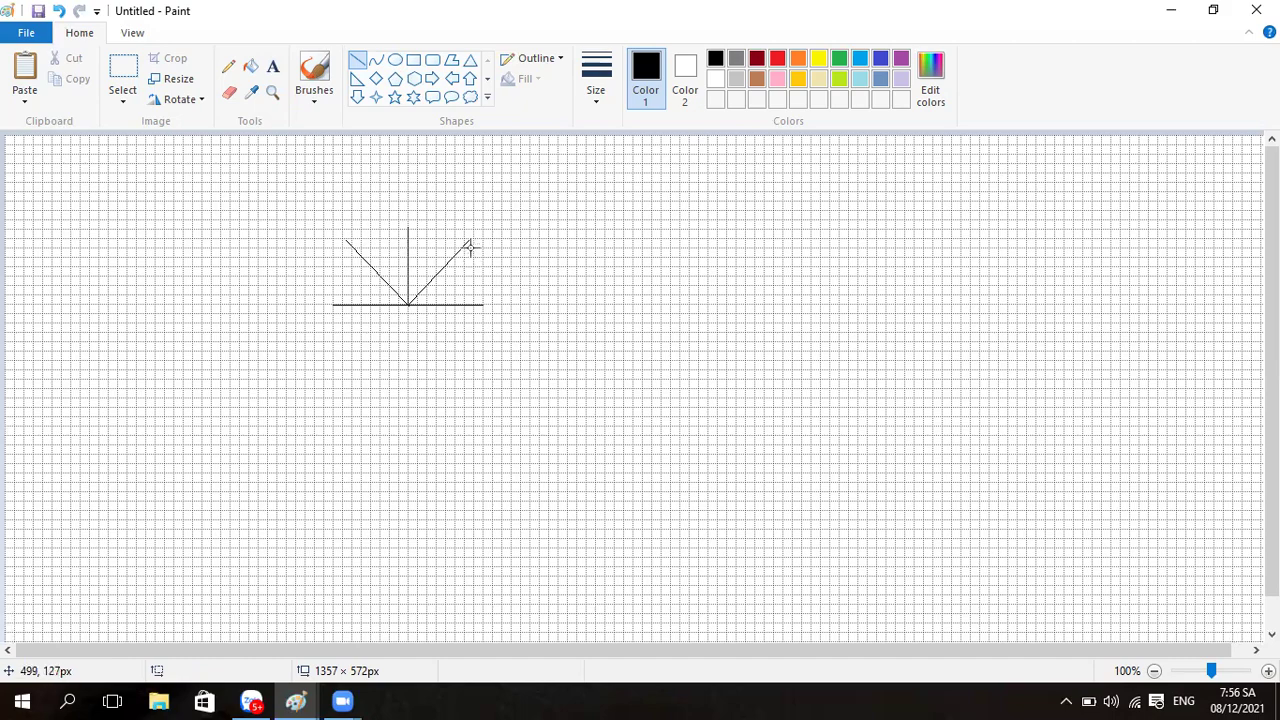
Step: Hide the canvas gridlines and choose the Curve tool
click(132, 33)
click(142, 78)
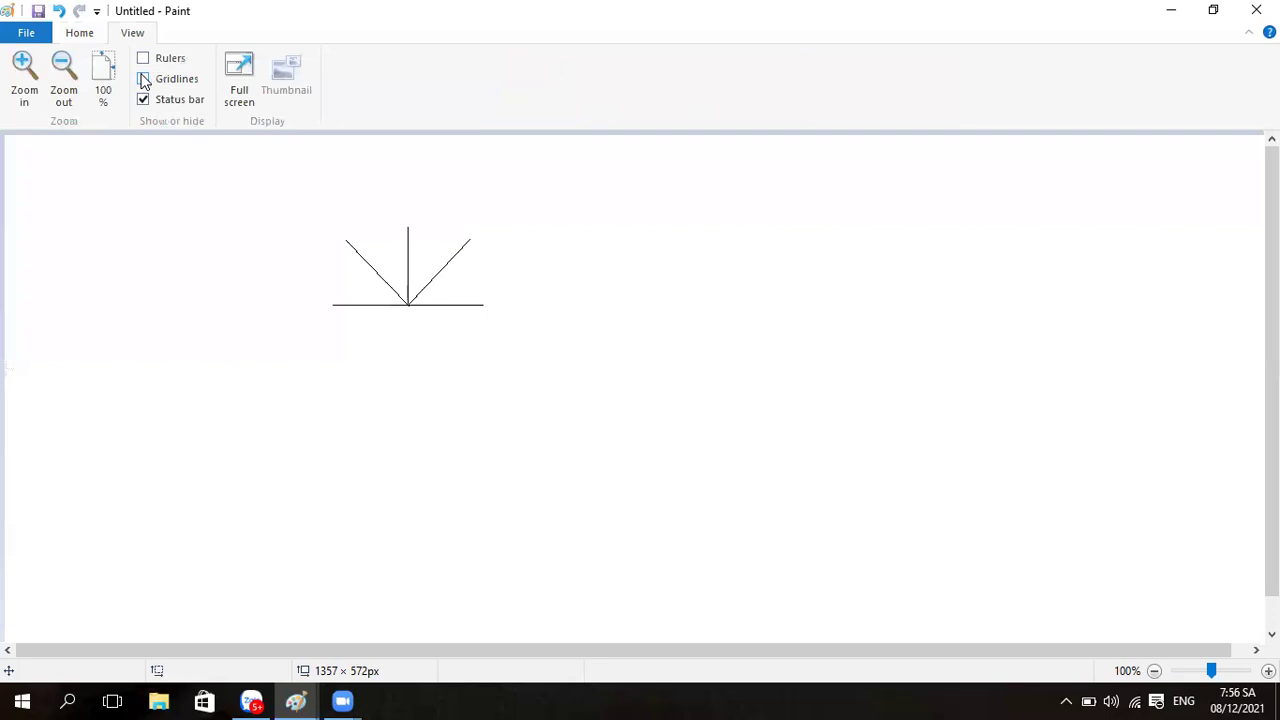
click(88, 35)
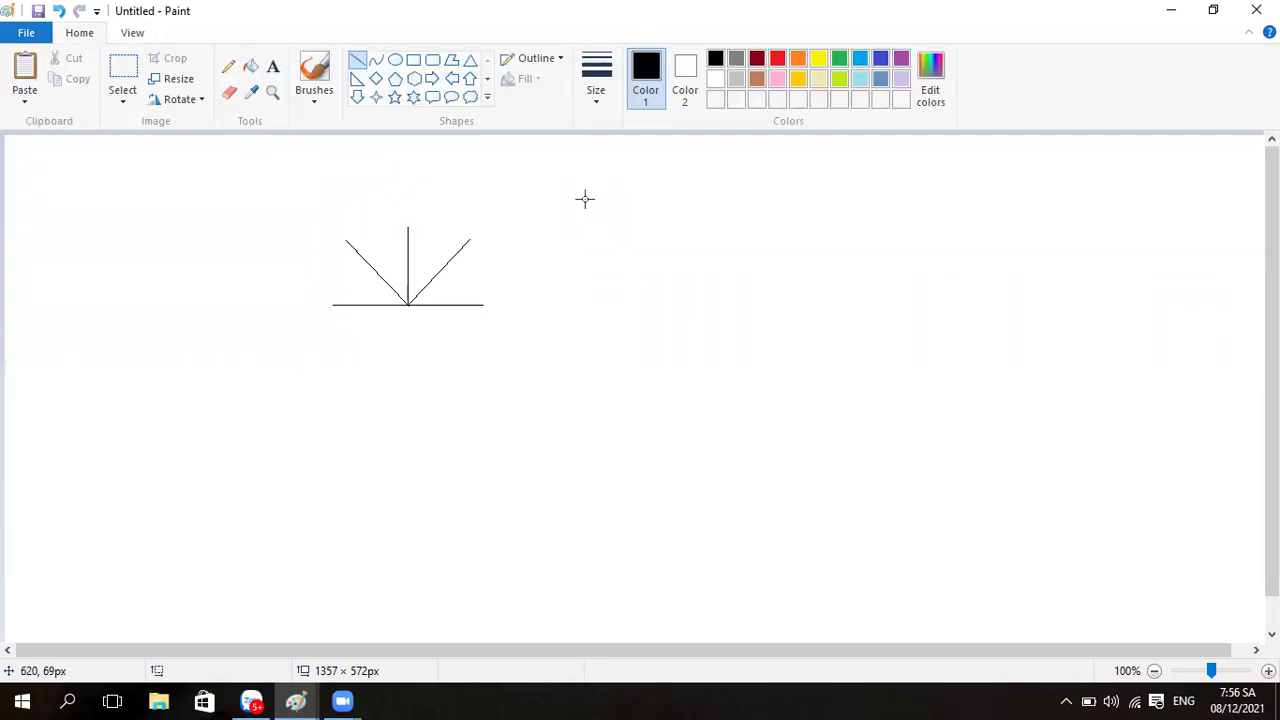
click(376, 63)
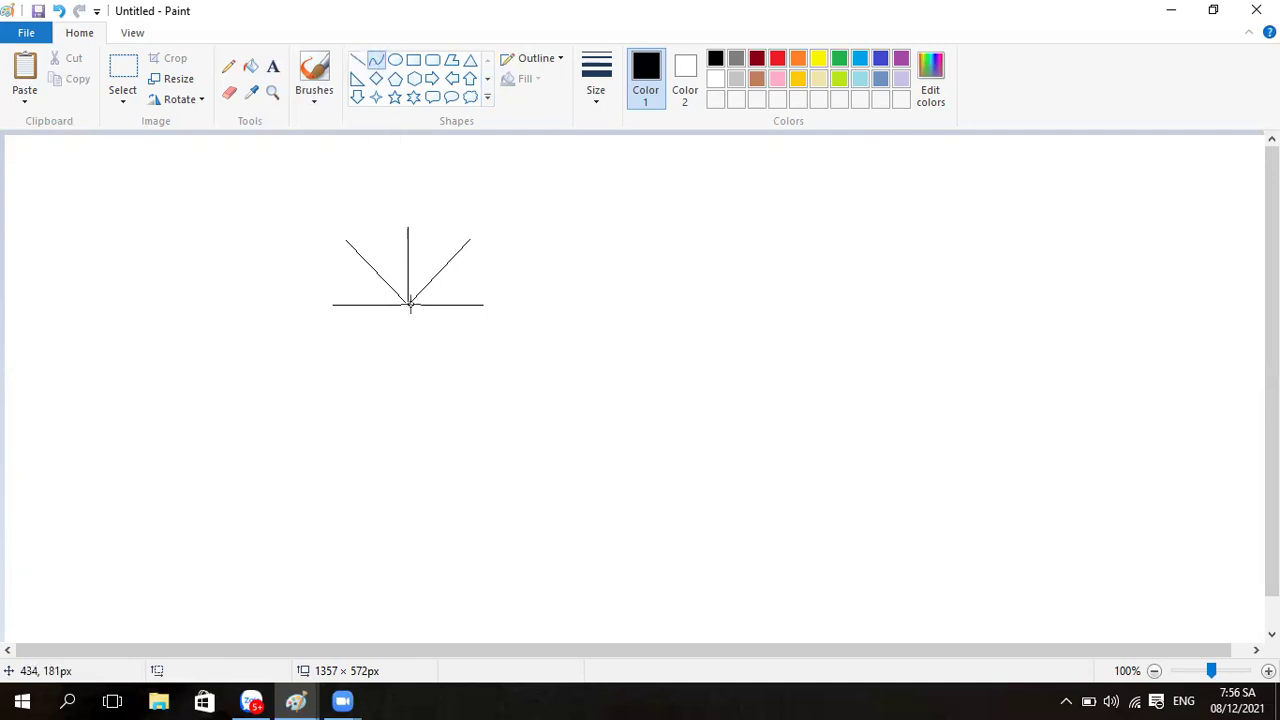
drag(408, 303, 472, 237)
drag(421, 289, 425, 233)
drag(425, 233, 427, 234)
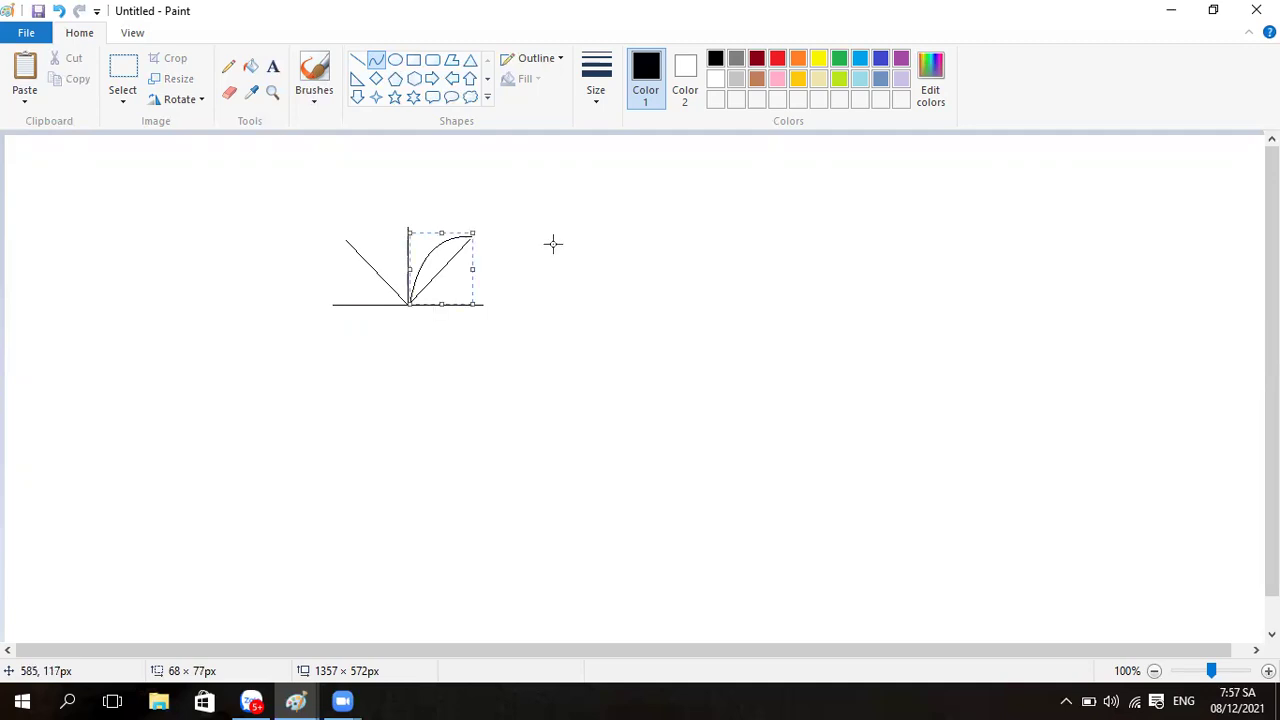
drag(472, 234, 404, 220)
drag(484, 218, 487, 216)
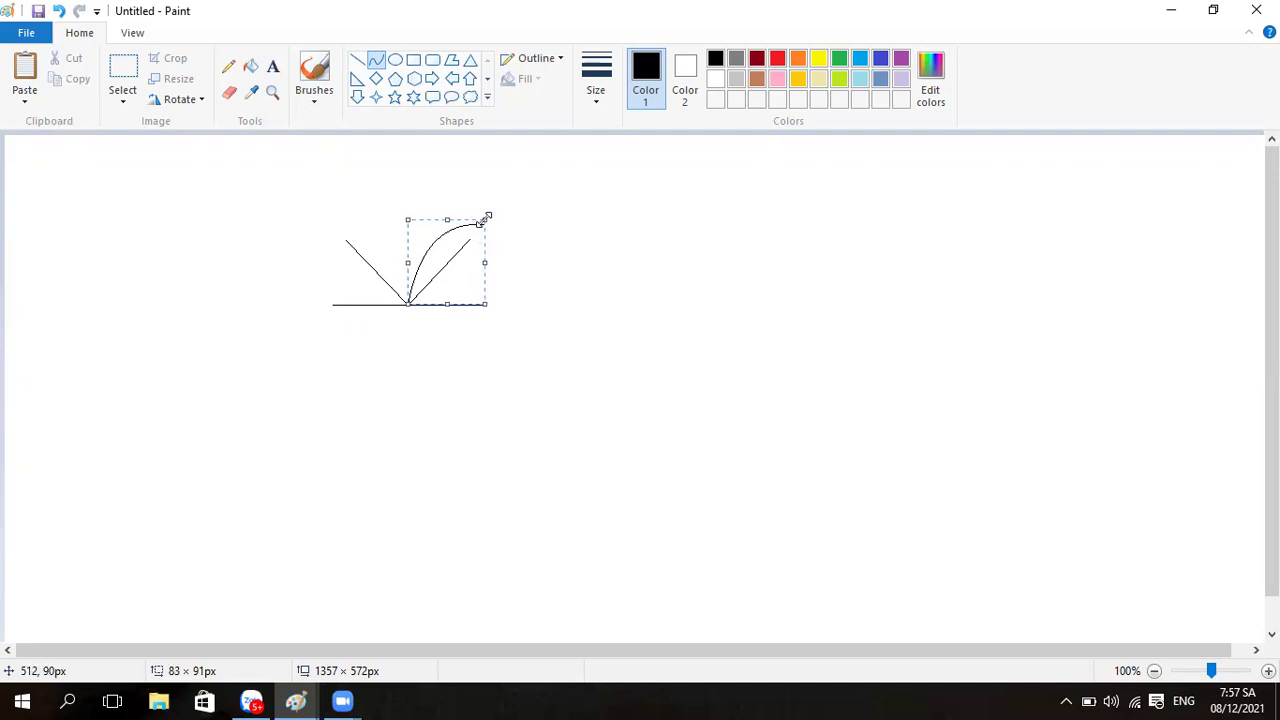
drag(487, 216, 487, 217)
click(596, 266)
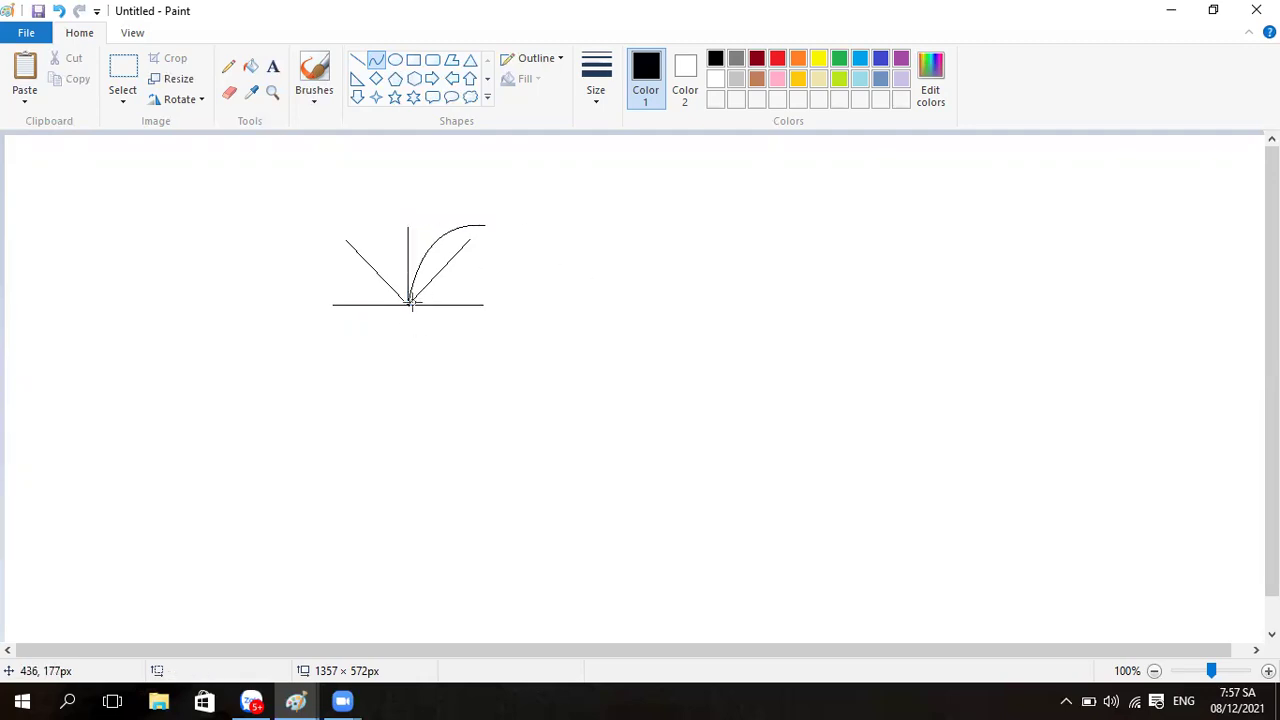
drag(405, 307, 485, 225)
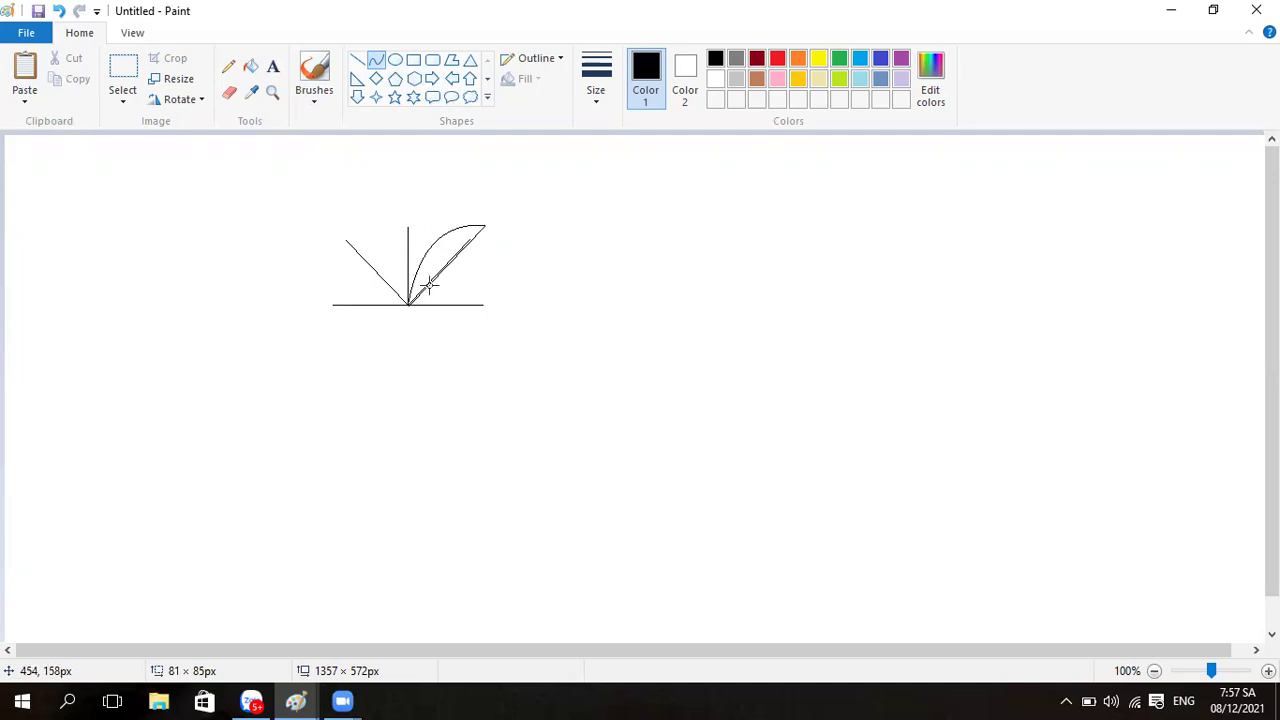
drag(422, 290, 500, 265)
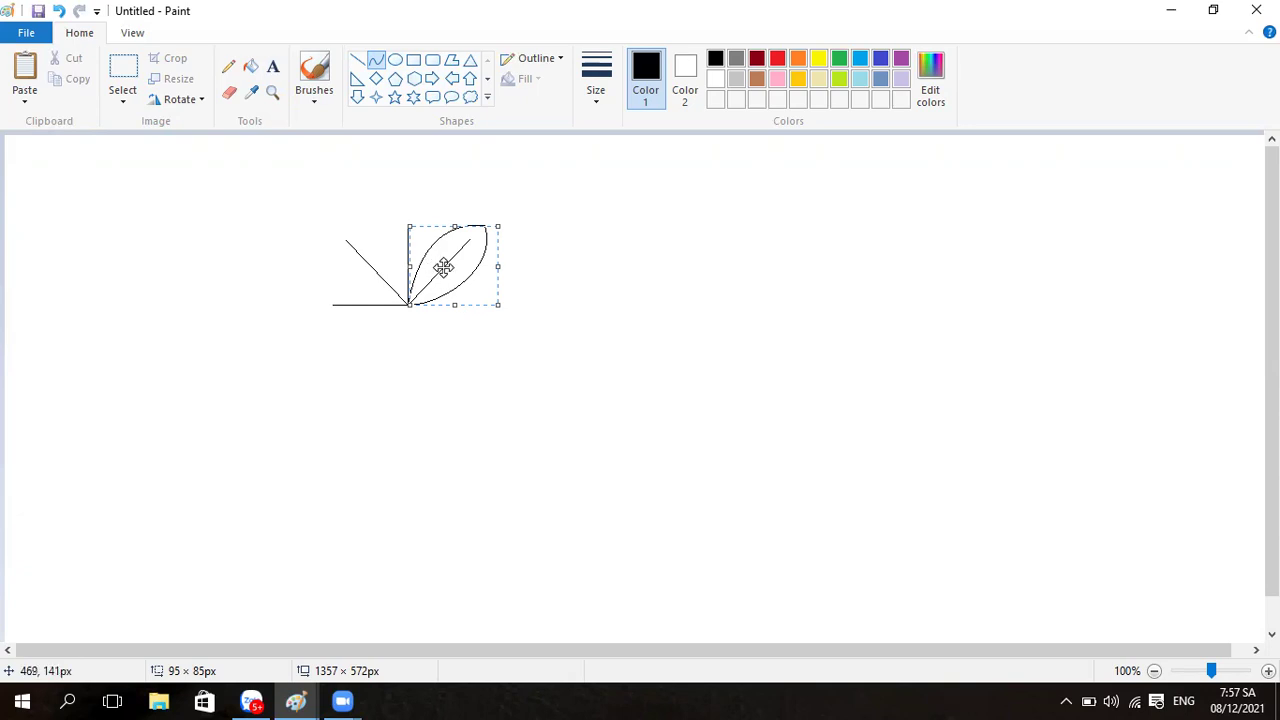
click(626, 305)
mouse_move(440, 283)
mouse_down()
mouse_move(407, 302)
mouse_move(407, 206)
mouse_up()
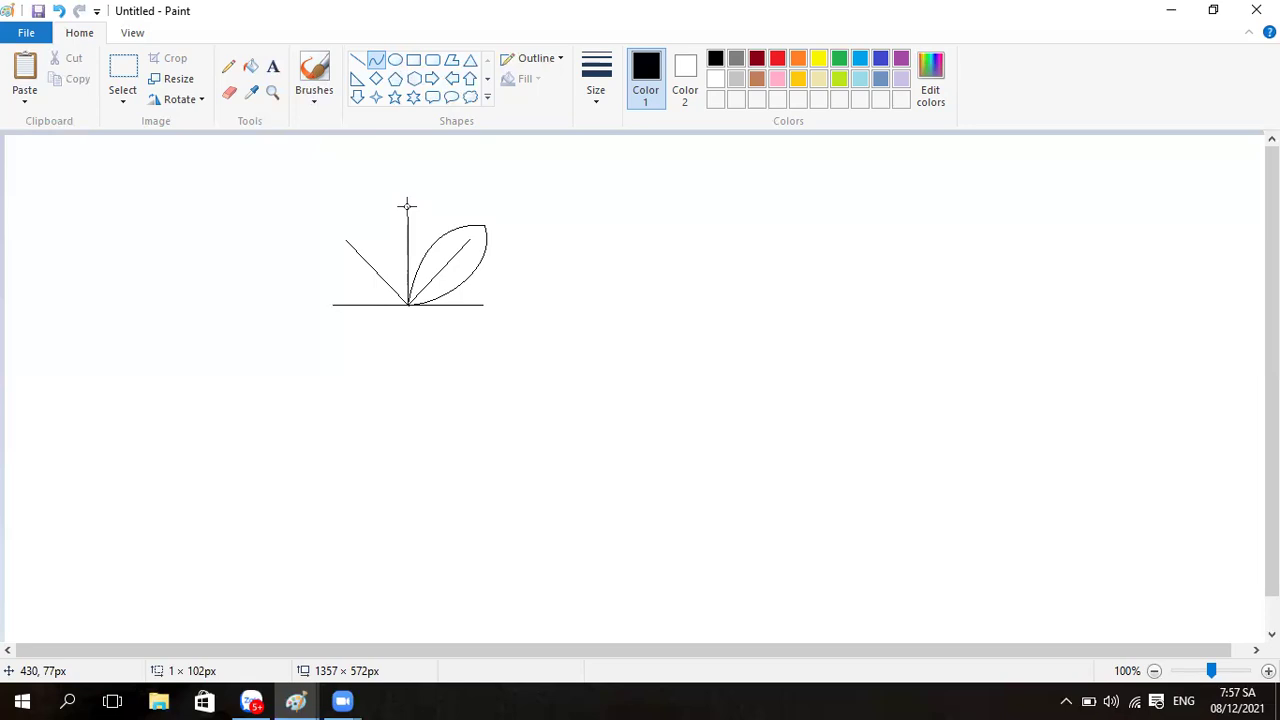
drag(410, 230, 423, 258)
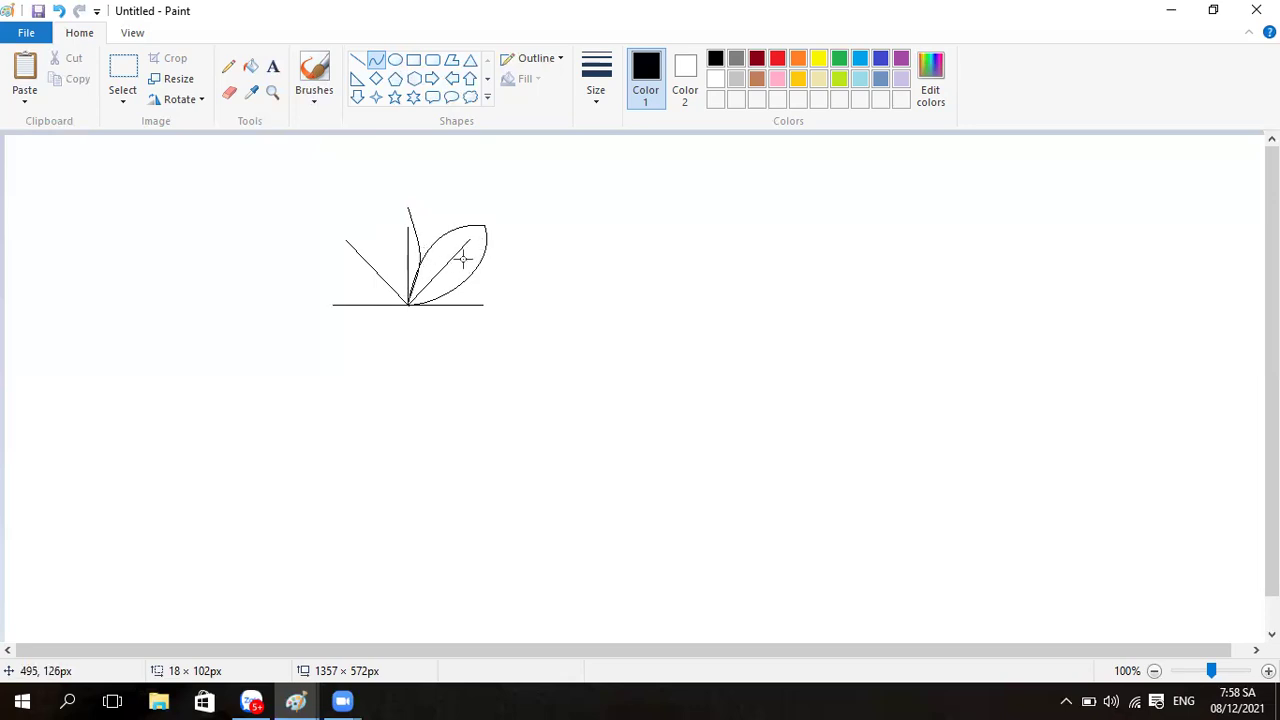
click(60, 12)
click(60, 12)
click(60, 12)
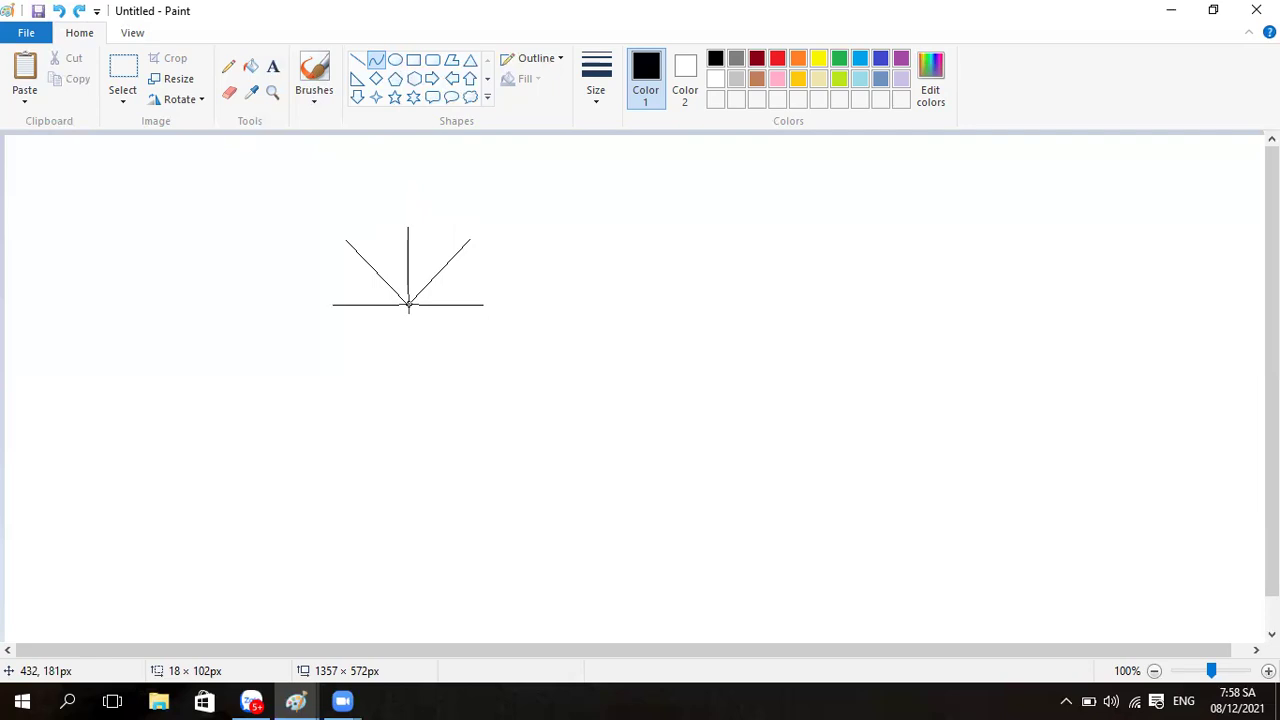
Step: Draw a curve from the base point to the tip of the right diagonal, bulging toward the upper left, as a petal's upper edge
drag(408, 305, 472, 237)
drag(420, 286, 439, 242)
click(560, 266)
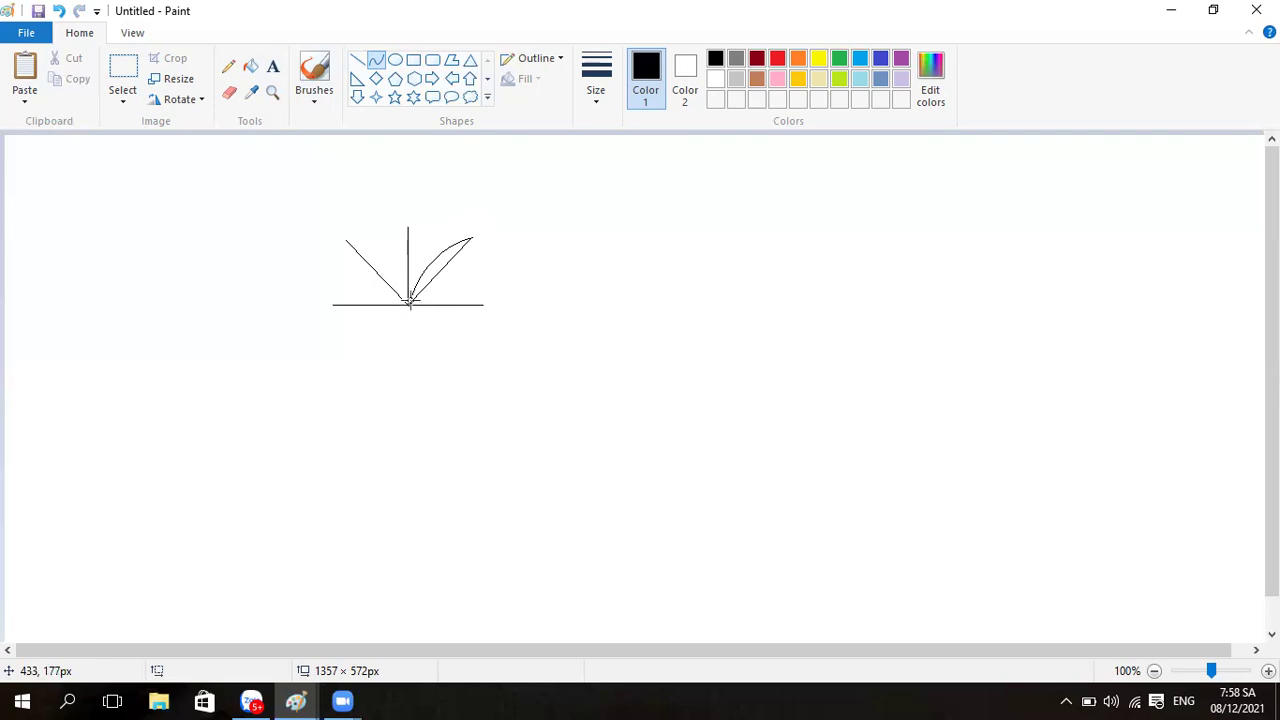
drag(409, 299, 470, 237)
drag(430, 296, 427, 294)
click(59, 11)
Step: Close the right diagonal petal with a lower curve bulging toward the lower right, about 66 × 72 px
drag(410, 305, 472, 237)
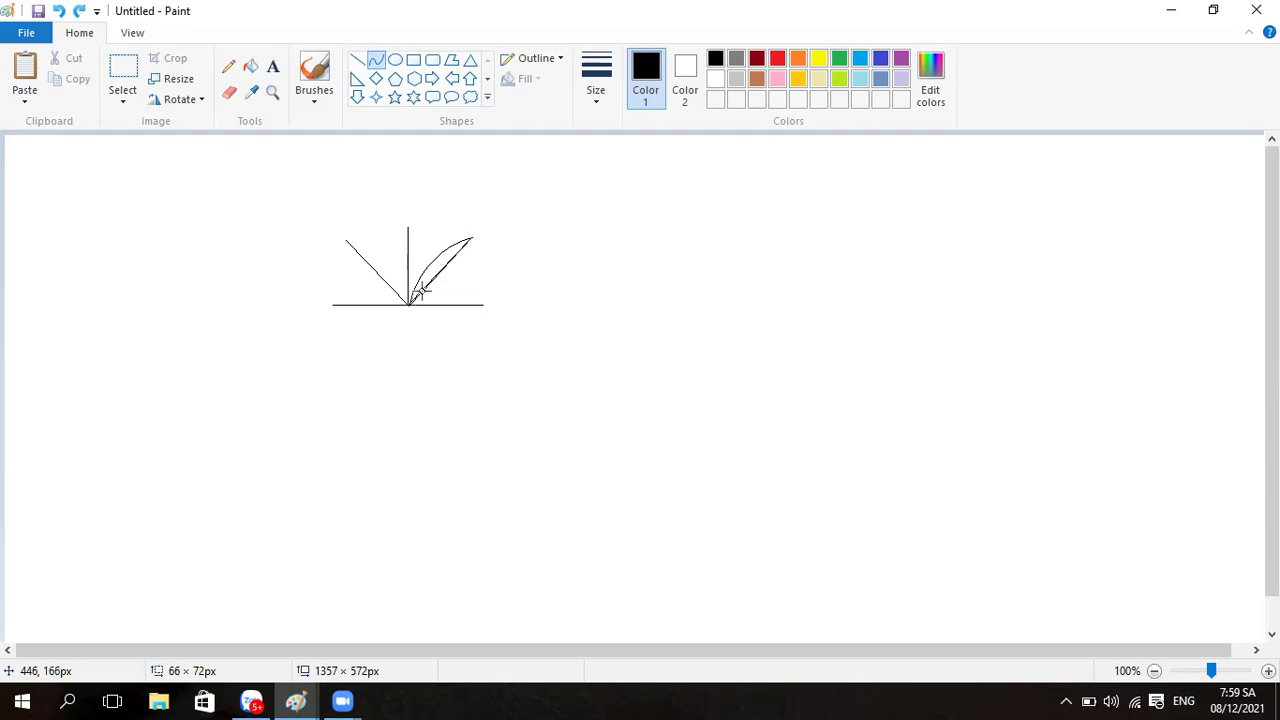
drag(421, 290, 437, 300)
drag(462, 258, 469, 261)
drag(469, 261, 470, 261)
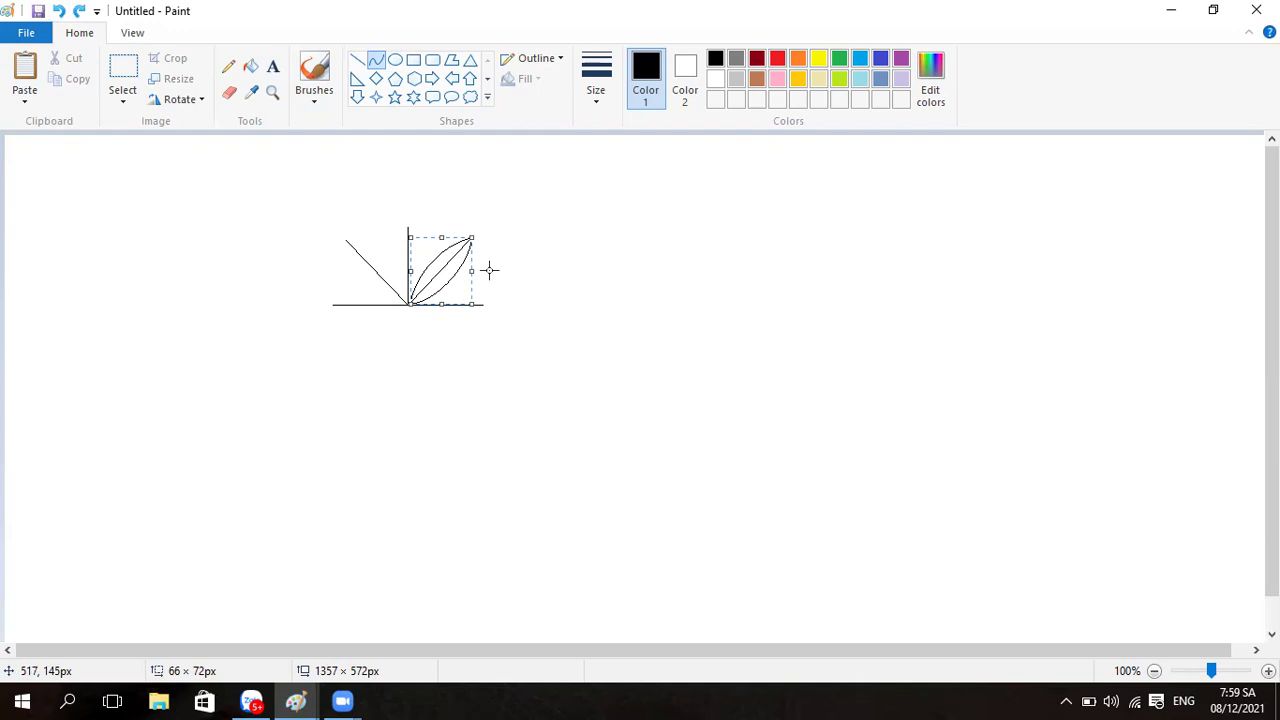
click(579, 291)
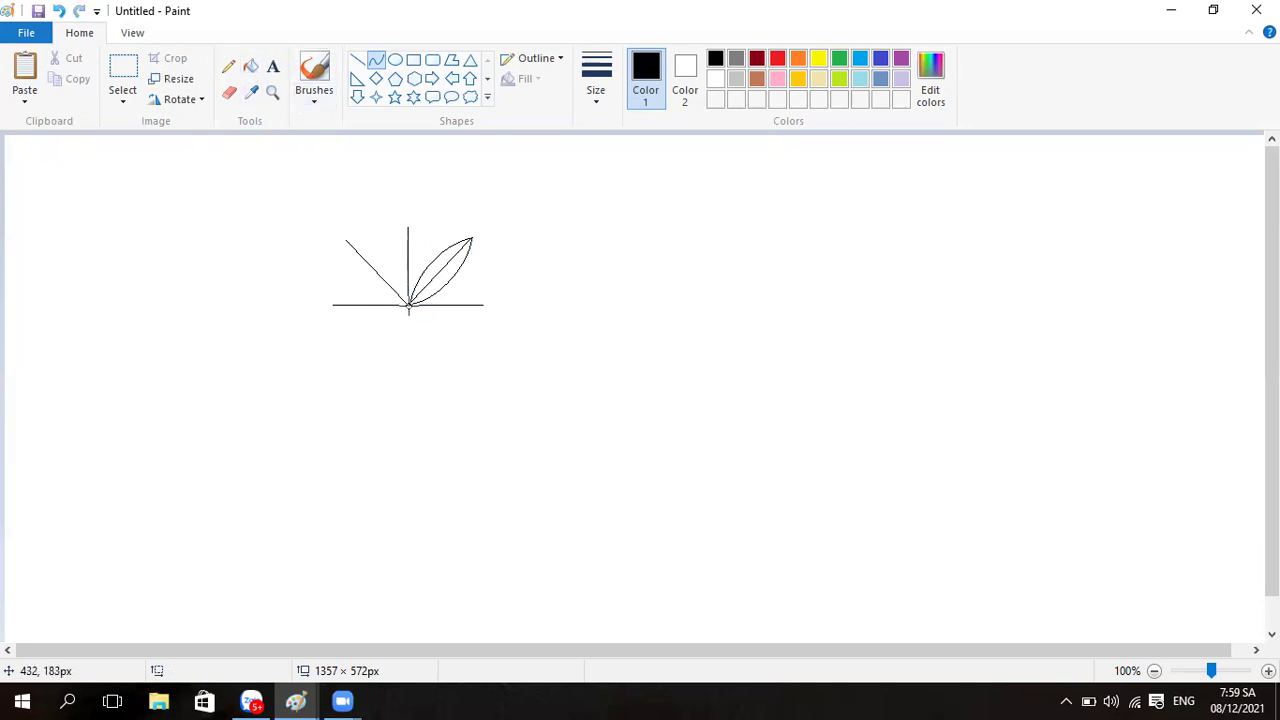
Step: Draw a curve from the base point to the tip of the vertical line, bulging right, about 20 × 89 px
drag(408, 305, 407, 222)
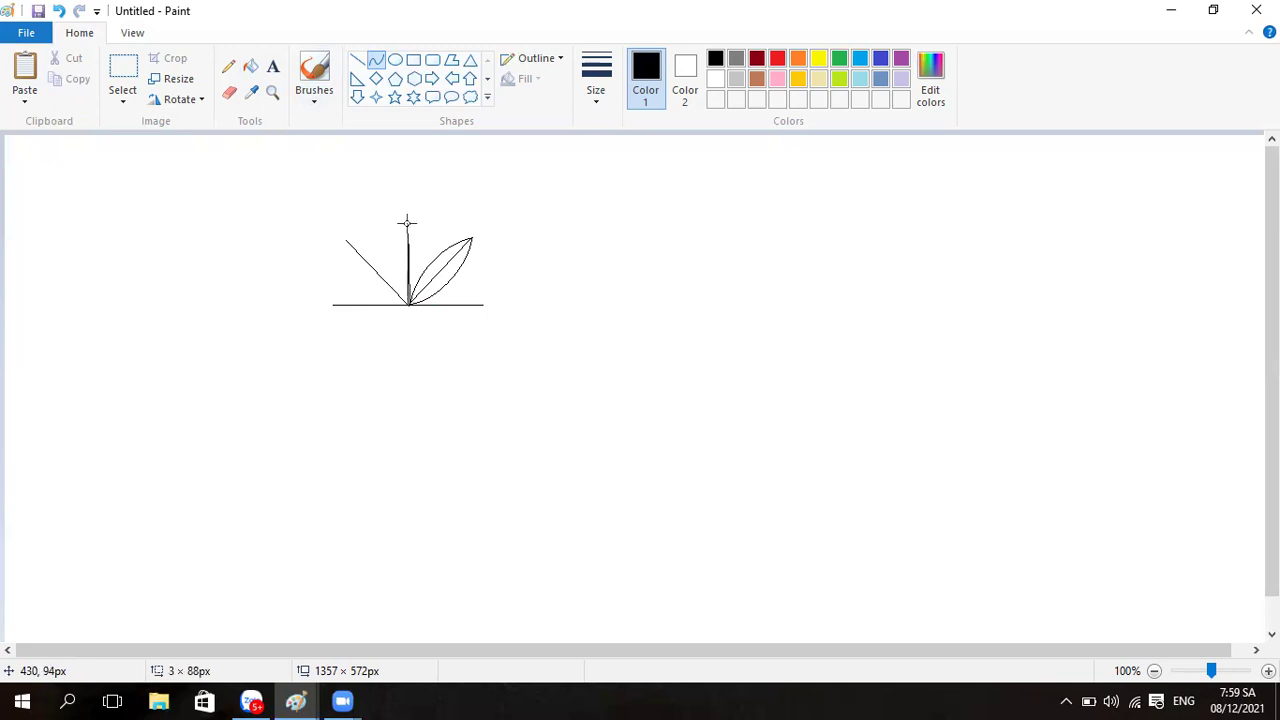
click(408, 221)
click(409, 260)
drag(408, 269, 423, 238)
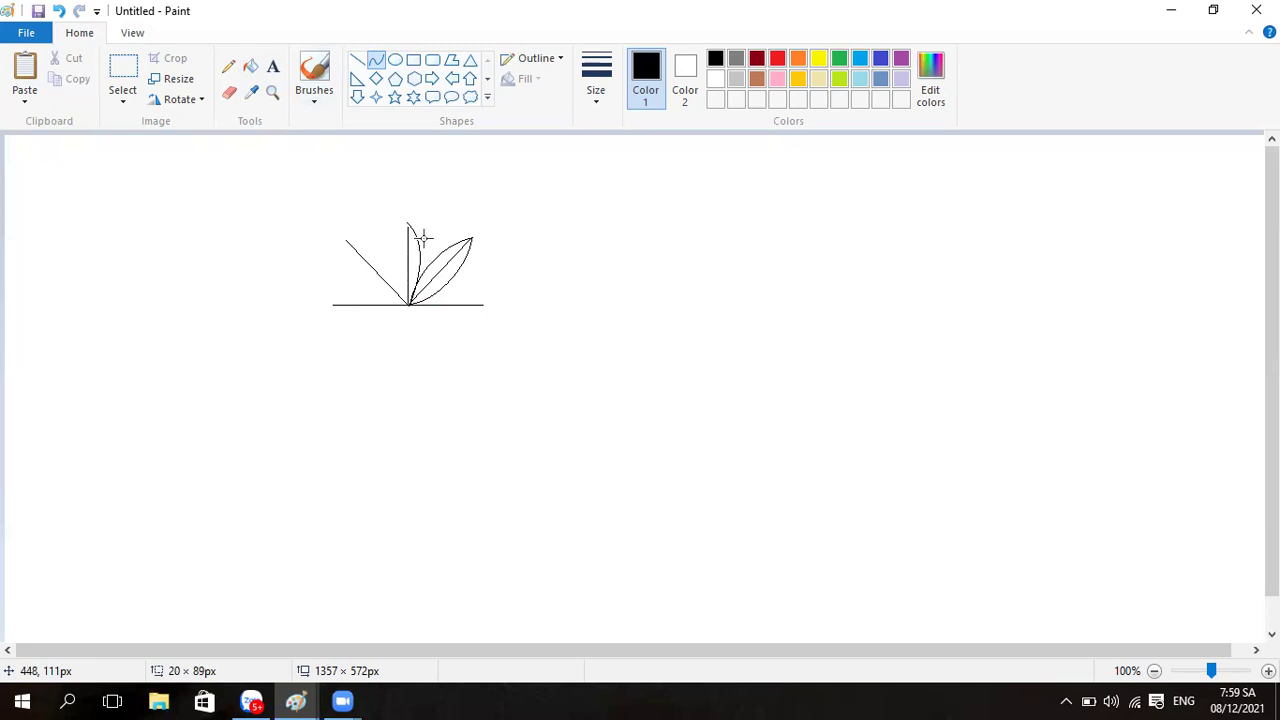
click(551, 286)
Step: Close the vertical petal with a curve bulging left and stretch that curve to about 27 × 92 px
drag(408, 303, 408, 222)
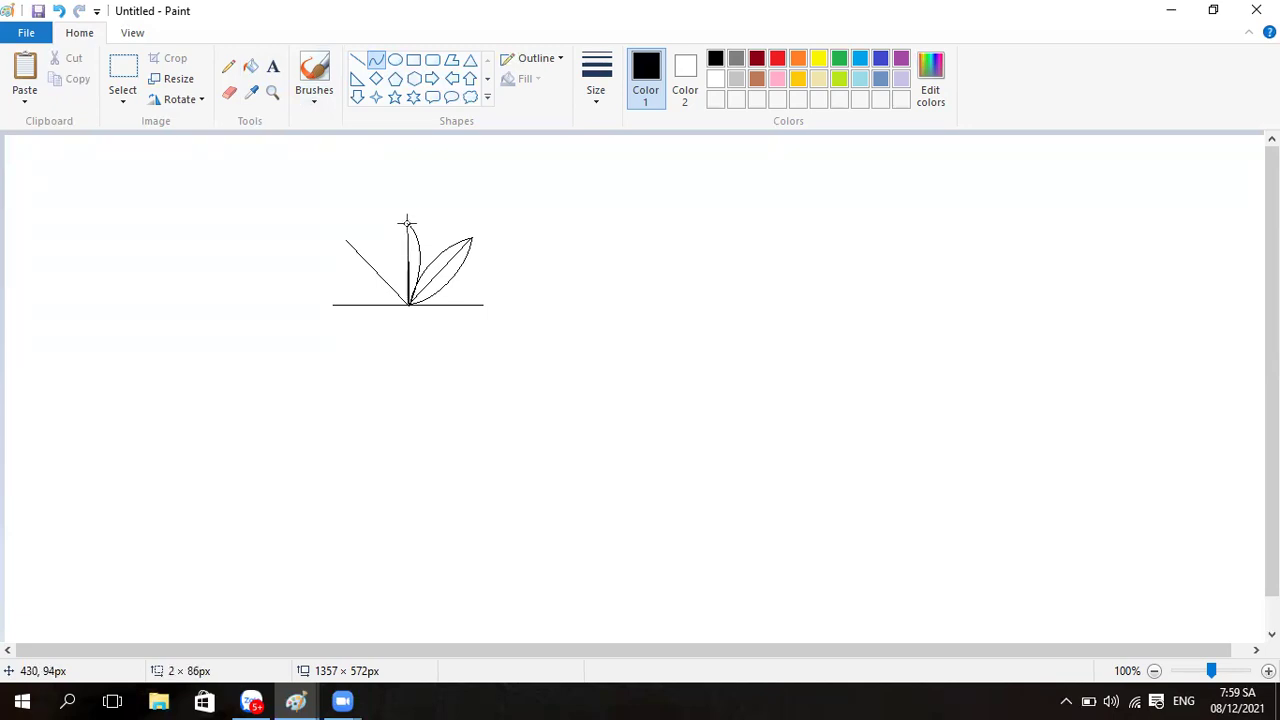
drag(408, 280, 394, 243)
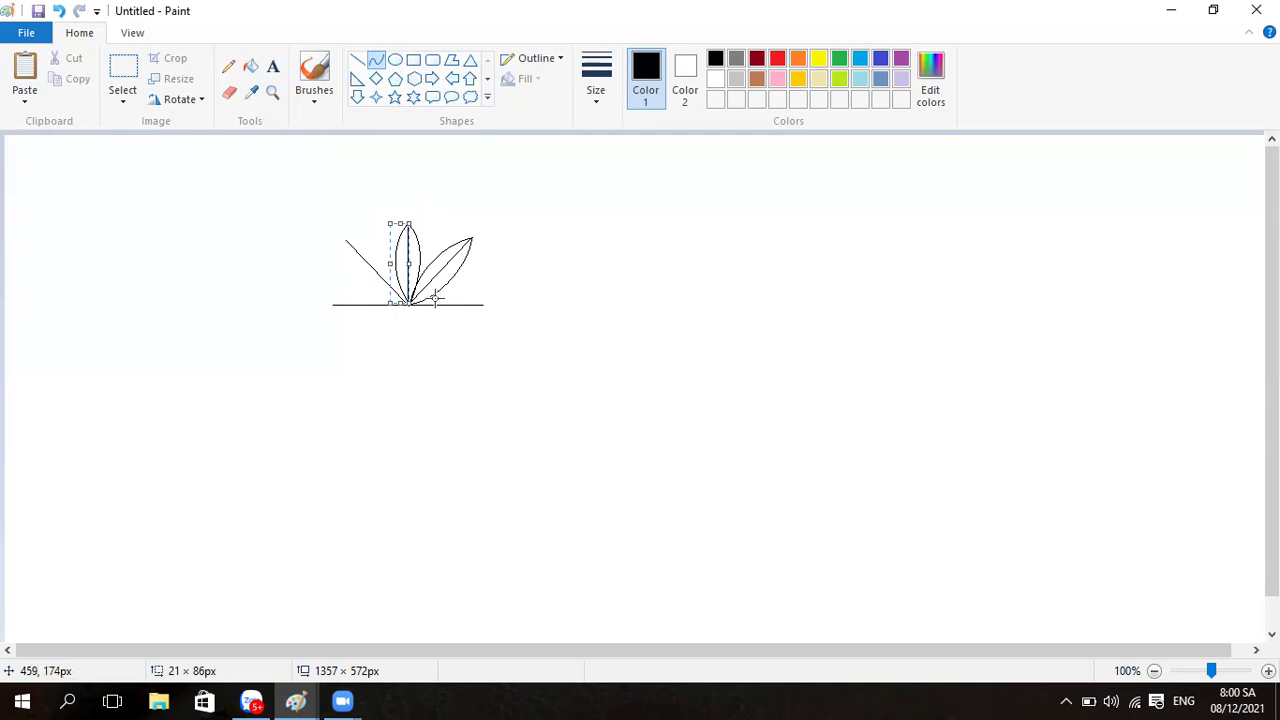
drag(398, 221, 382, 212)
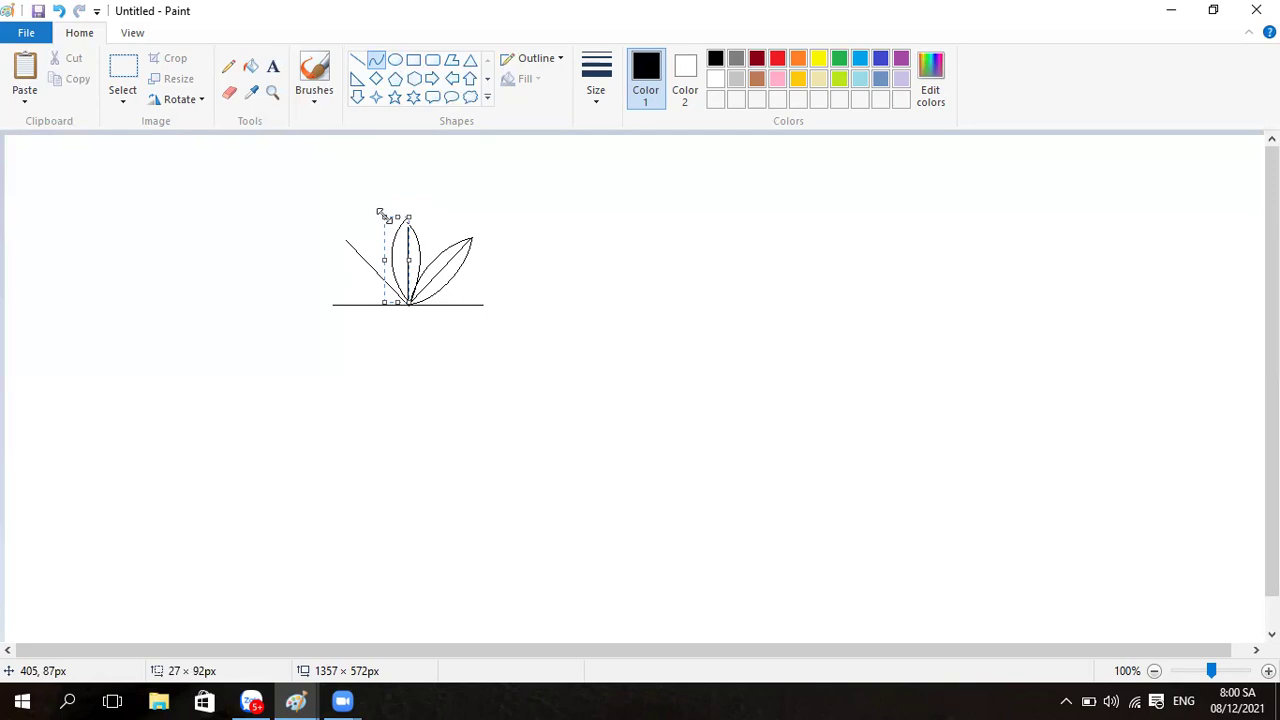
click(442, 216)
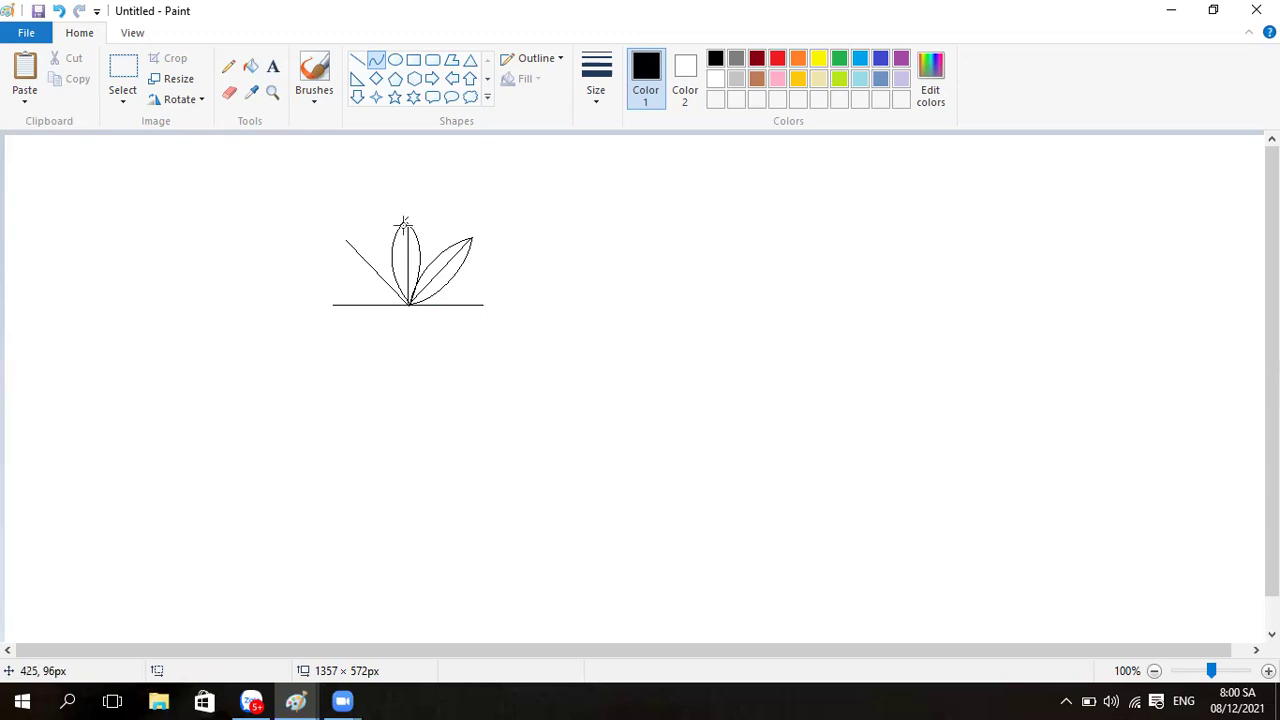
Step: Draw tiny straight lines at the vertical petal's tip to close the gap between its two curves
click(357, 59)
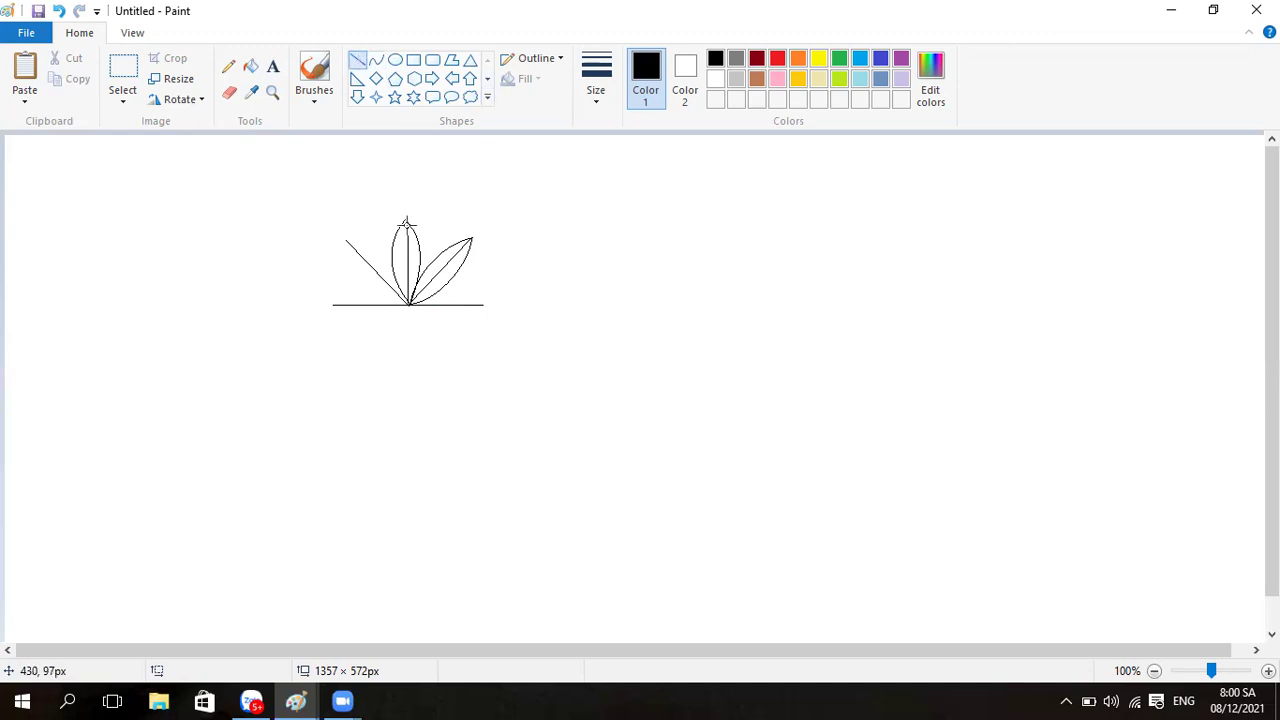
drag(406, 222, 406, 216)
click(657, 329)
drag(408, 228, 401, 222)
click(652, 268)
Step: Draw a curve from the base point to the left diagonal's tip, bulging upward as the petal's upper edge, about 69 × 75 px
click(377, 62)
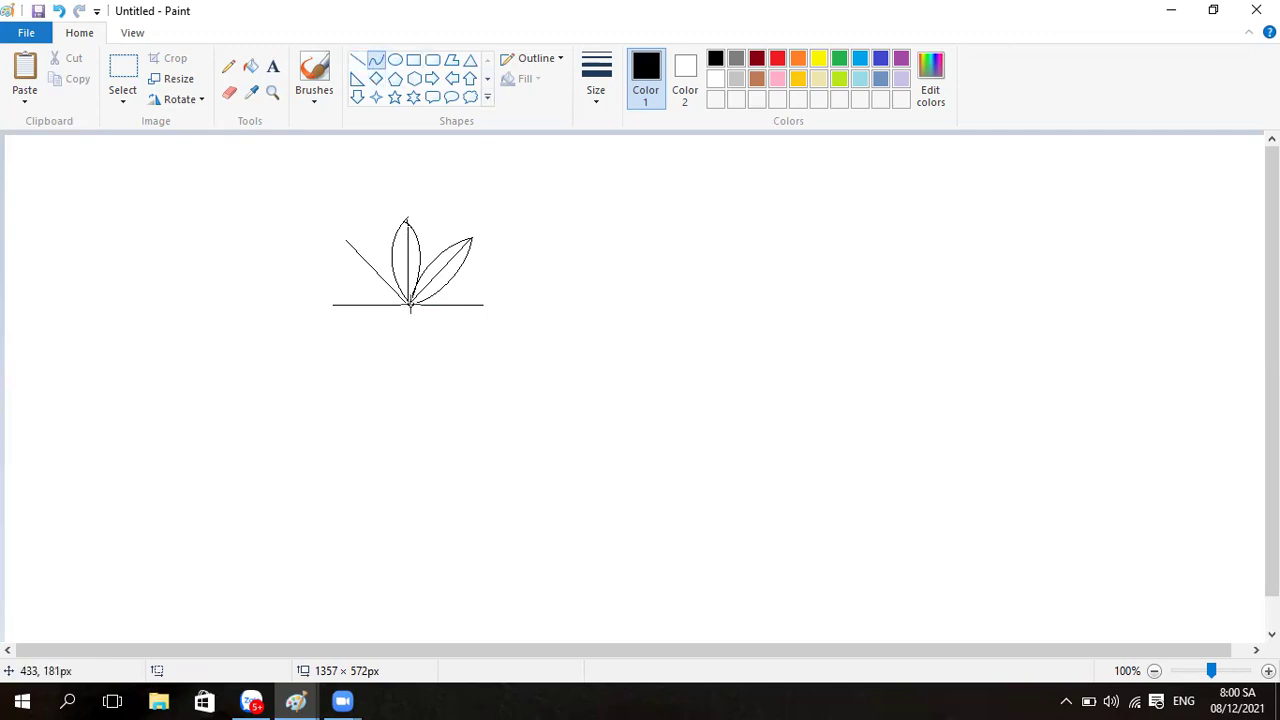
drag(410, 305, 347, 241)
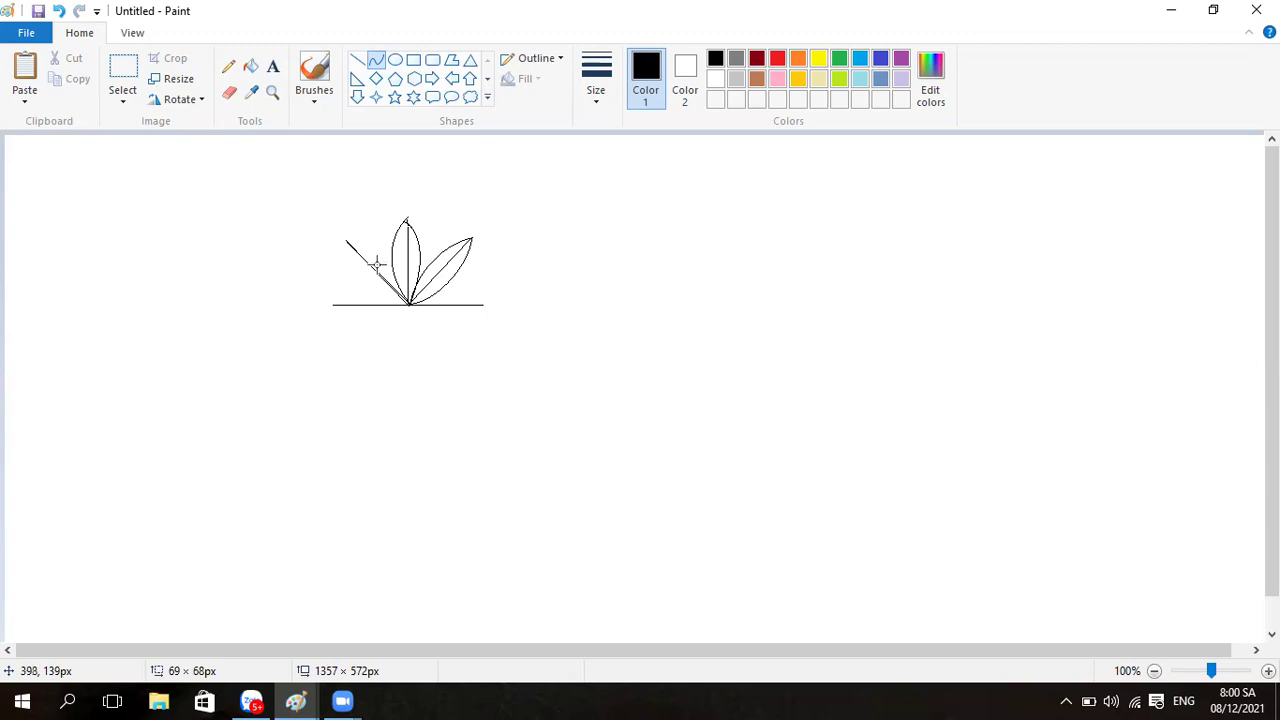
drag(383, 281, 365, 233)
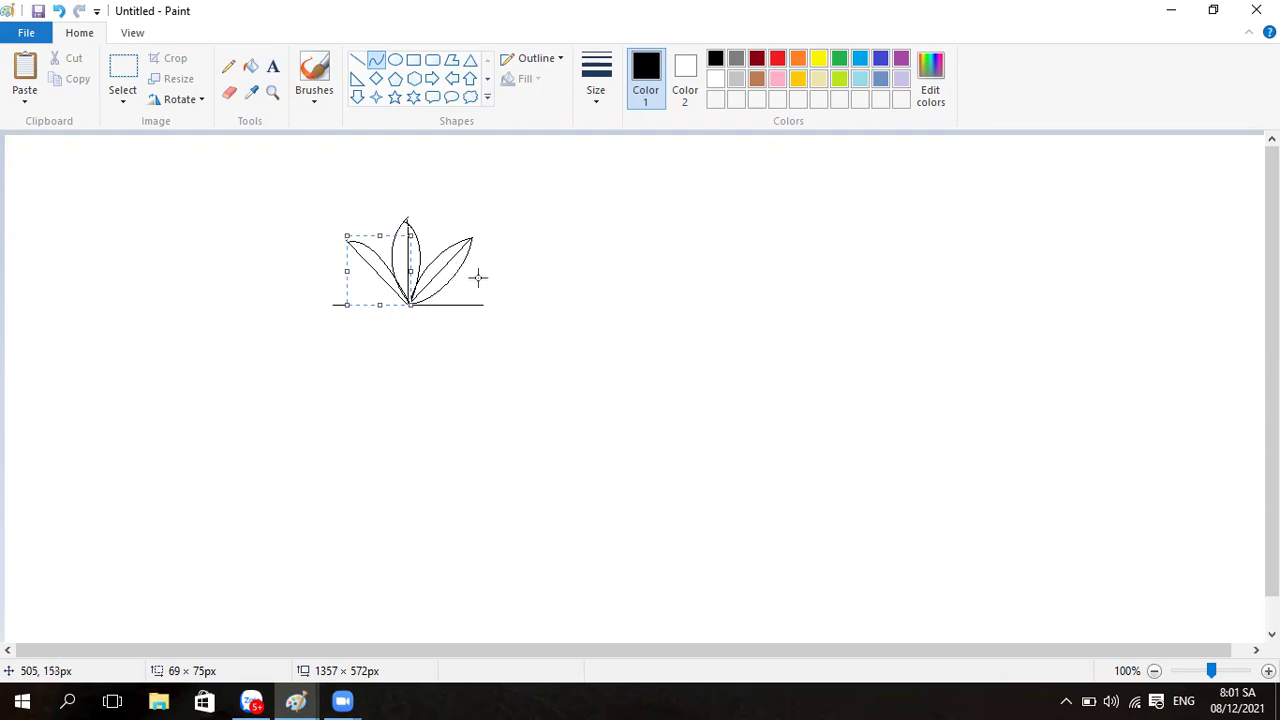
click(337, 300)
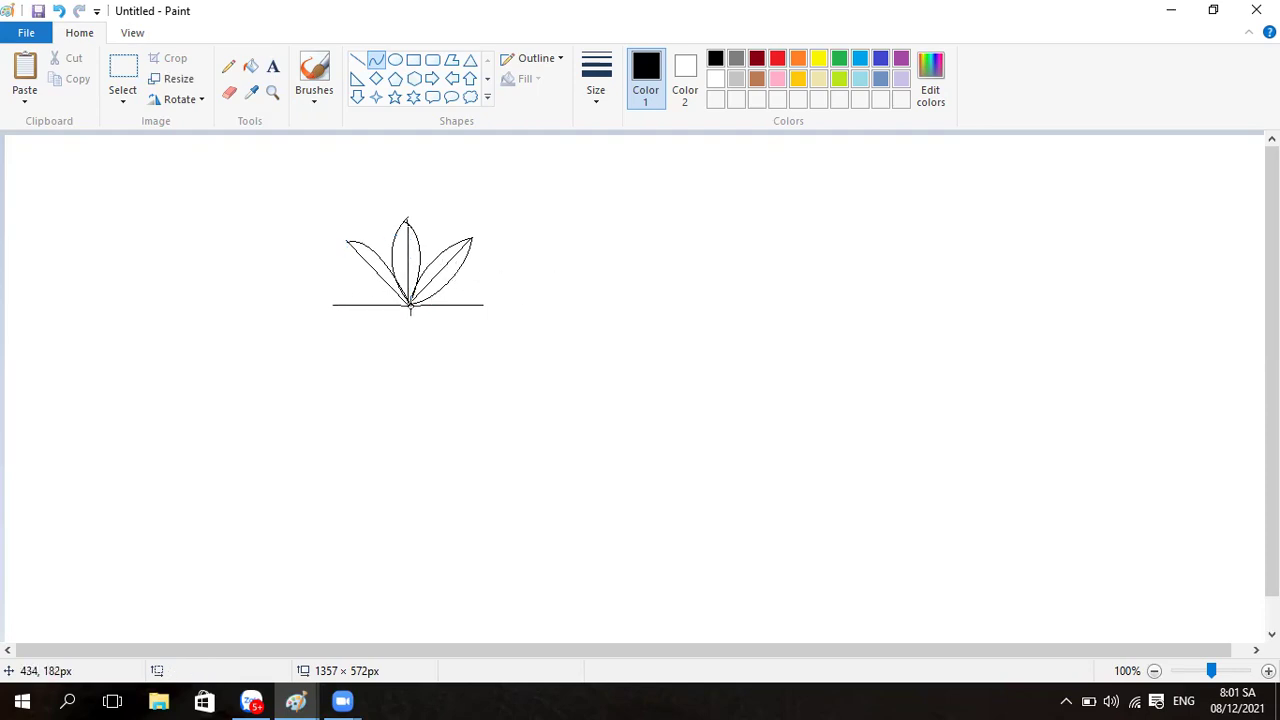
Step: Close the left diagonal petal with a curve bulging toward the lower left, about 80 × 70 px
drag(411, 309, 348, 241)
drag(393, 288, 380, 297)
drag(350, 246, 335, 264)
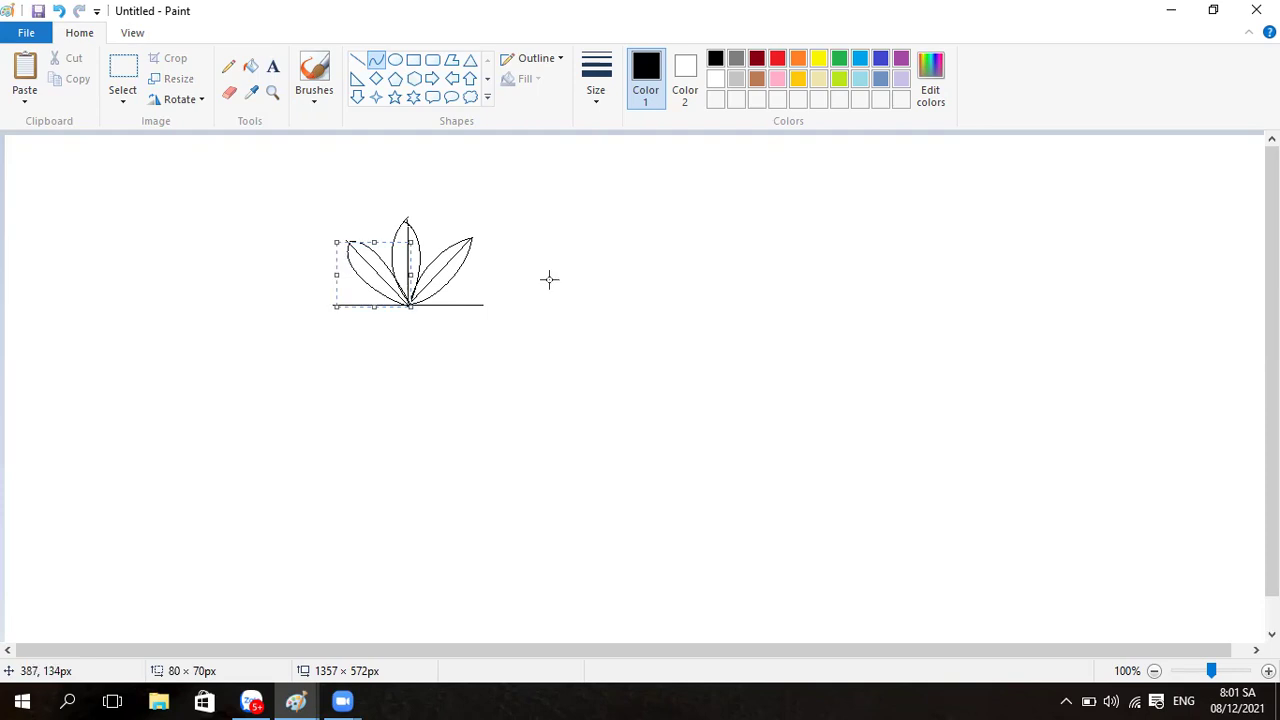
click(658, 307)
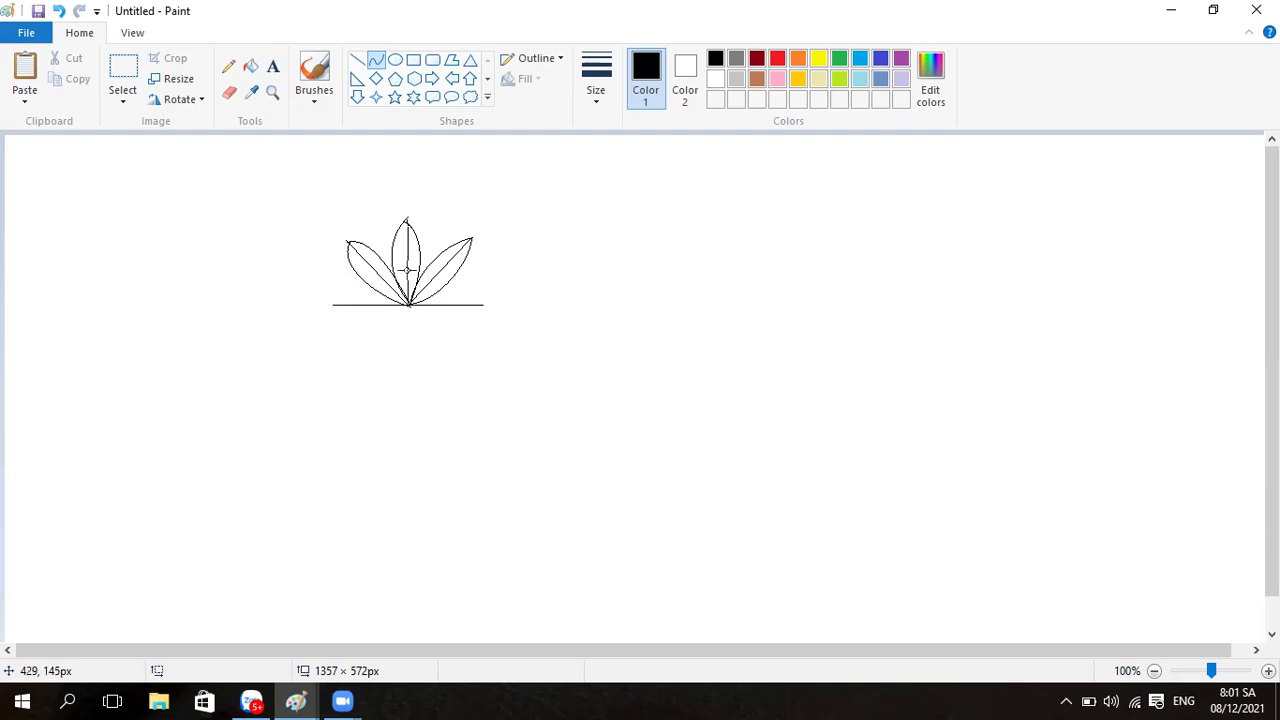
Step: Copy a selection of about 243 × 219 px around the three-petal fan and place the pasted duplicate in the blank area to its right
click(128, 80)
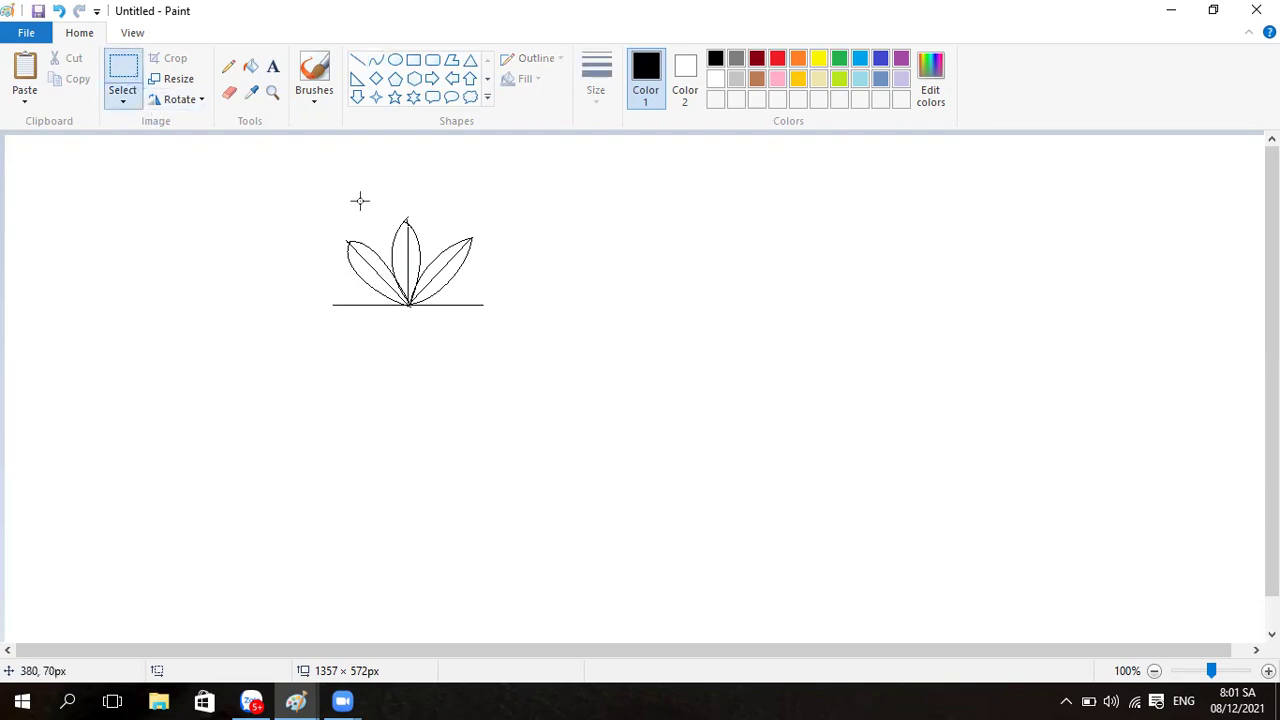
mouse_move(307, 221)
mouse_down()
mouse_move(340, 200)
mouse_move(491, 292)
mouse_move(509, 317)
mouse_up()
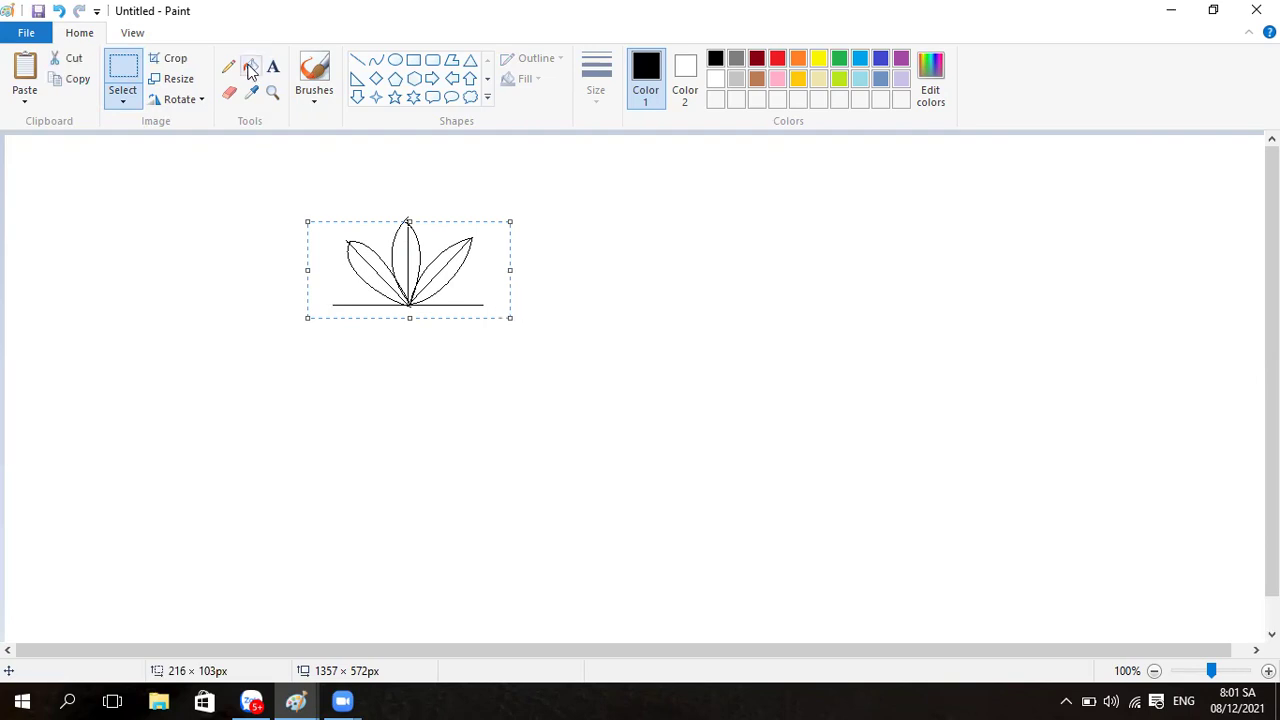
click(594, 200)
drag(311, 200, 539, 405)
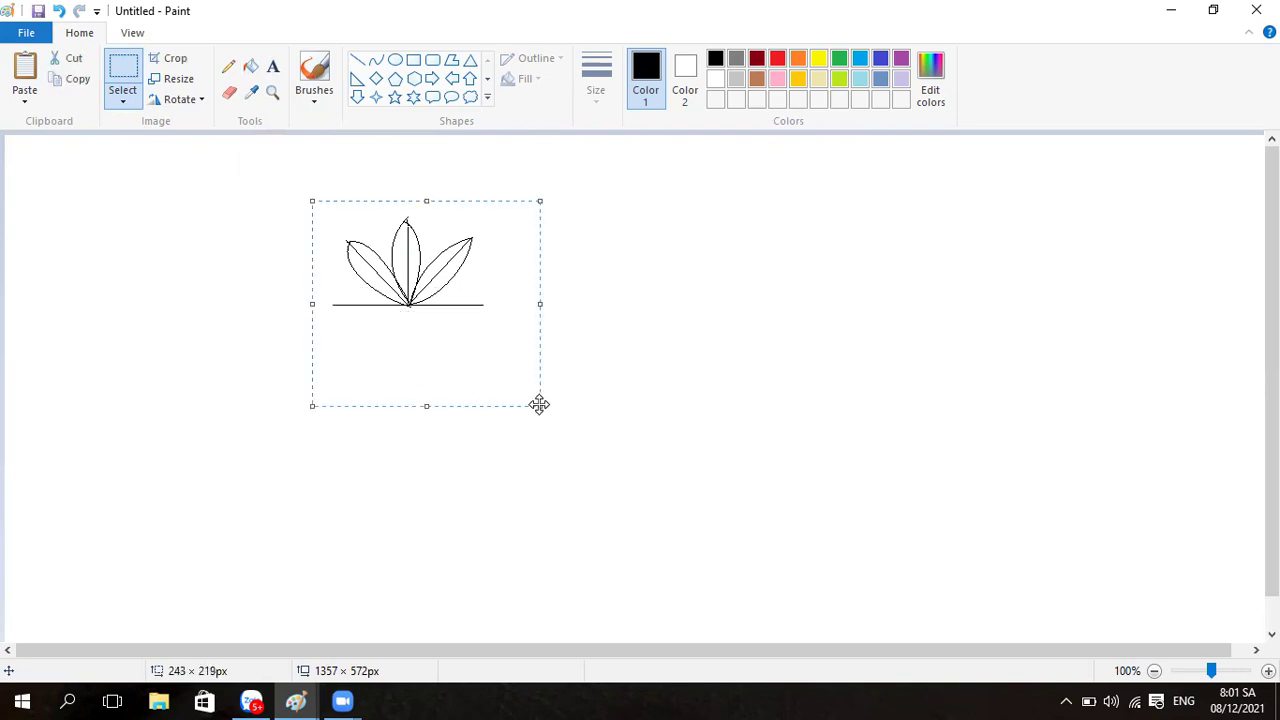
click(74, 79)
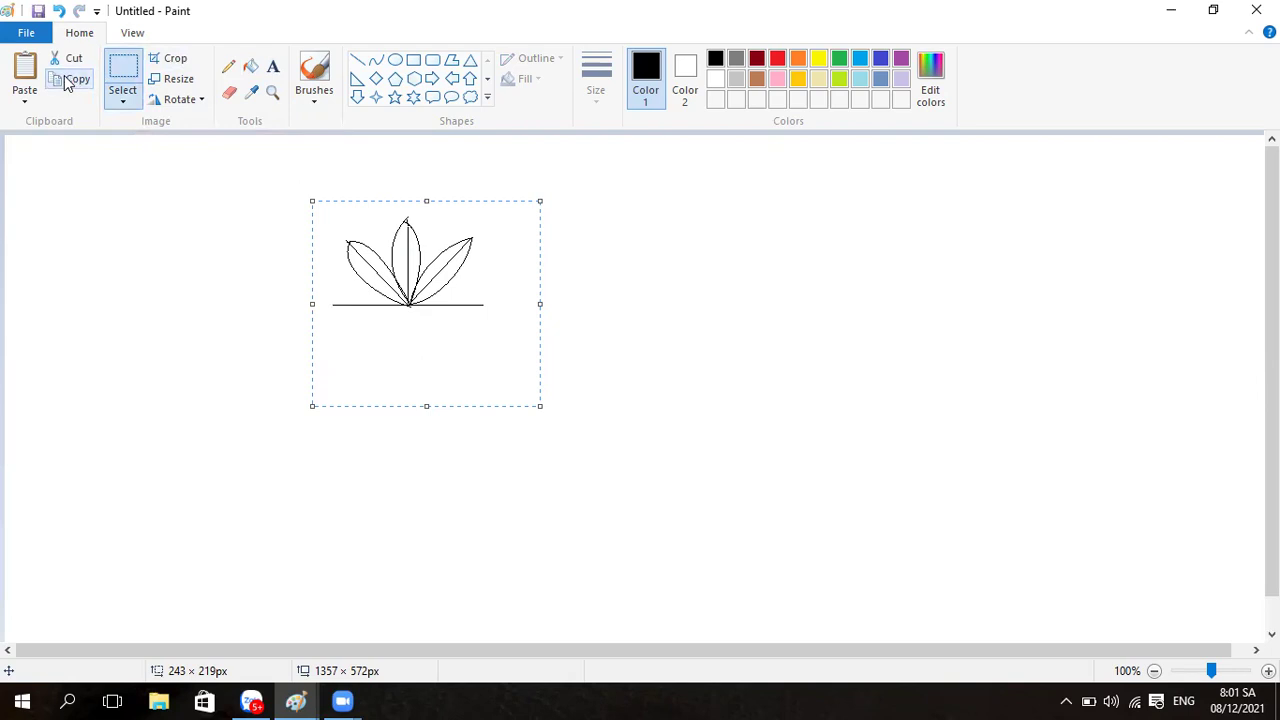
click(24, 72)
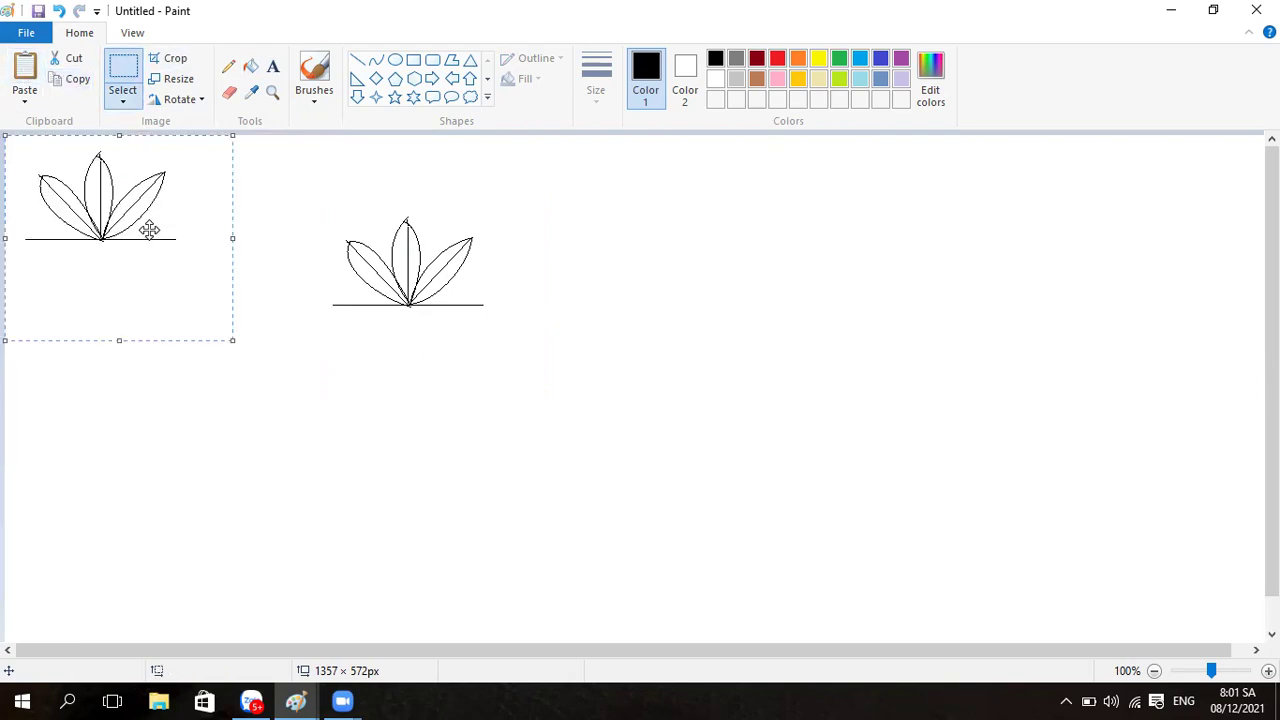
drag(149, 206, 981, 262)
click(285, 300)
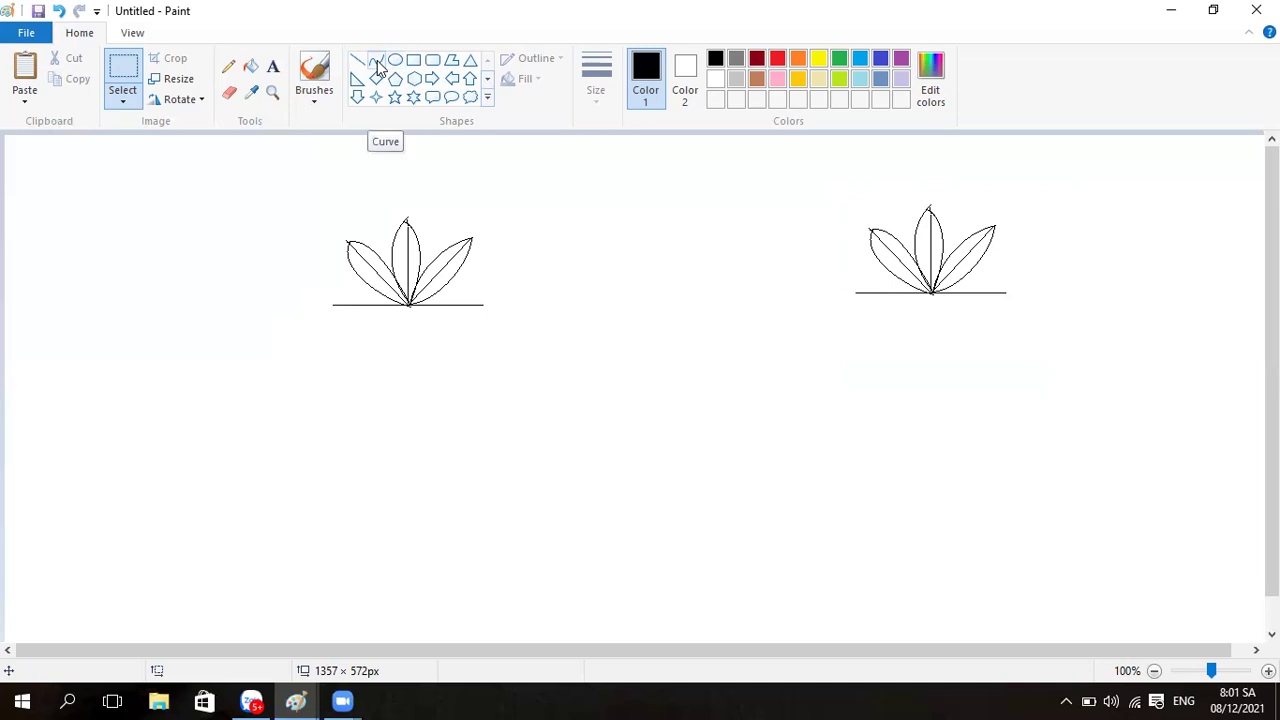
Step: Outline a petal around the left half of the original fan's horizontal line with an upper and a lower curve, about 92 px long
click(376, 64)
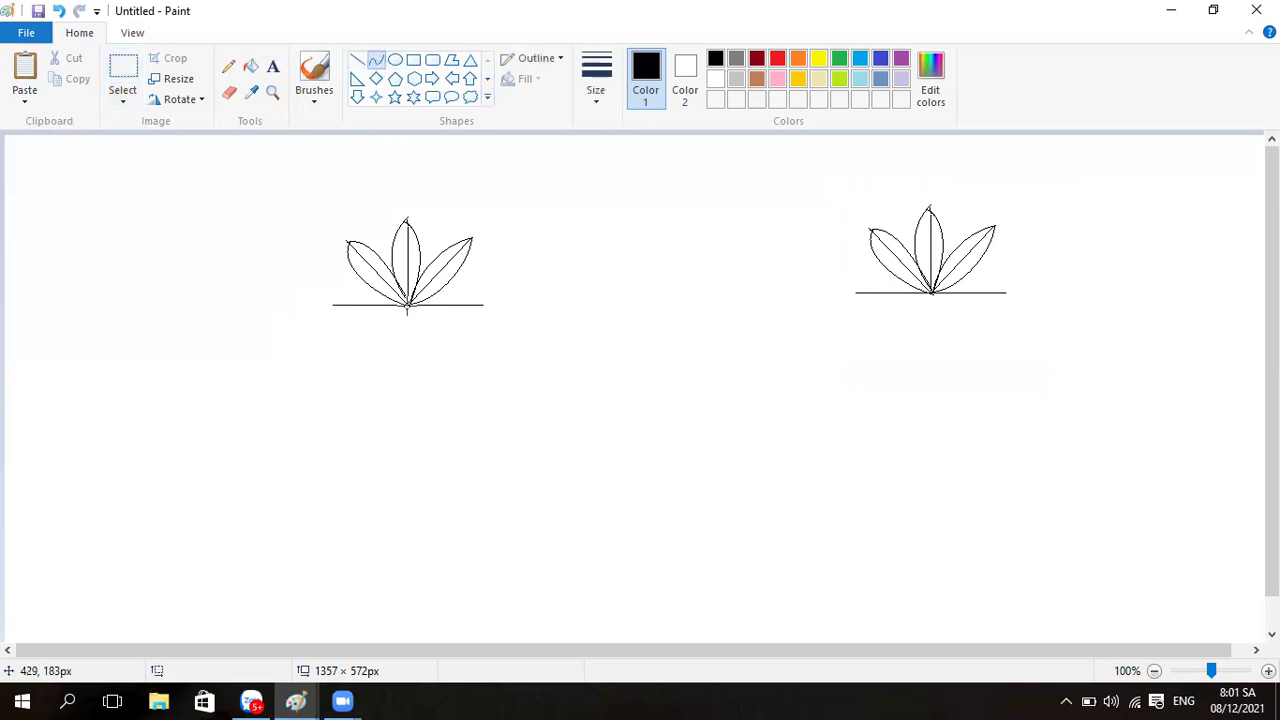
drag(409, 305, 327, 306)
drag(383, 305, 337, 288)
click(600, 334)
drag(412, 306, 335, 325)
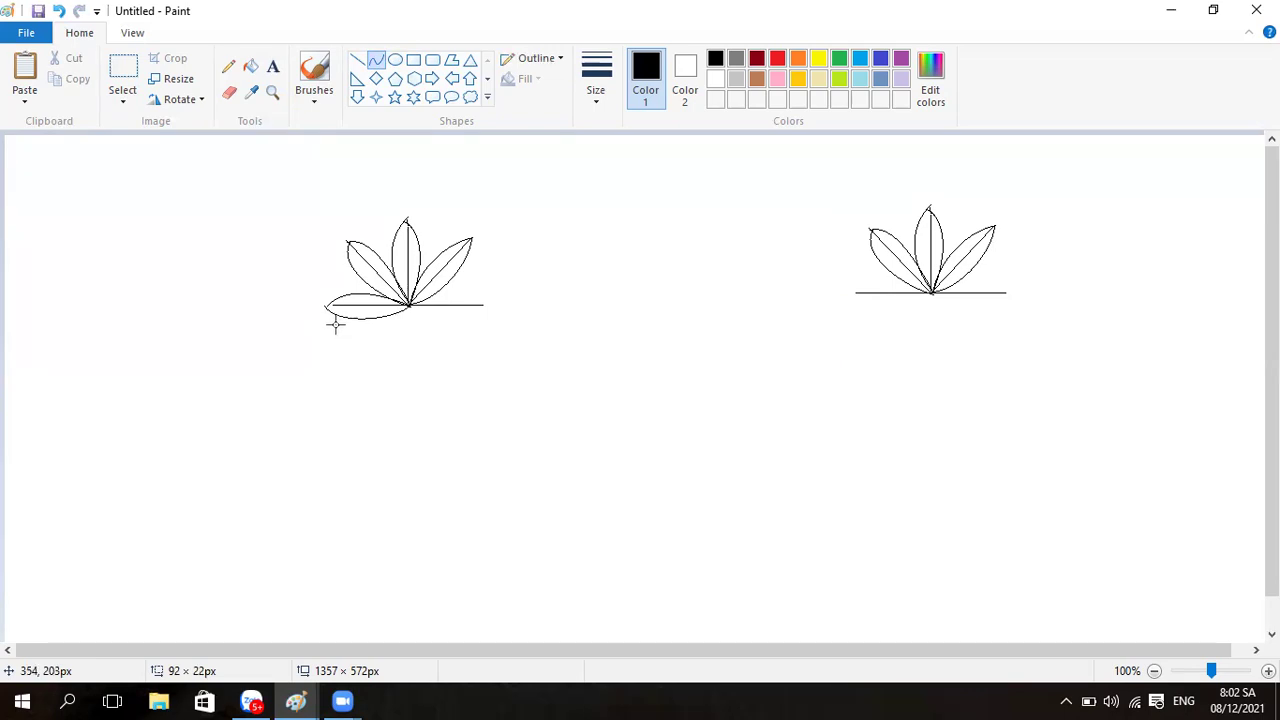
drag(334, 320, 332, 321)
click(597, 334)
Step: Outline a matching petal around the right half of the horizontal line with an upper and a lower curve, about 87 px long
drag(411, 305, 488, 305)
drag(429, 308, 473, 288)
drag(537, 337, 543, 337)
drag(411, 304, 530, 372)
click(58, 11)
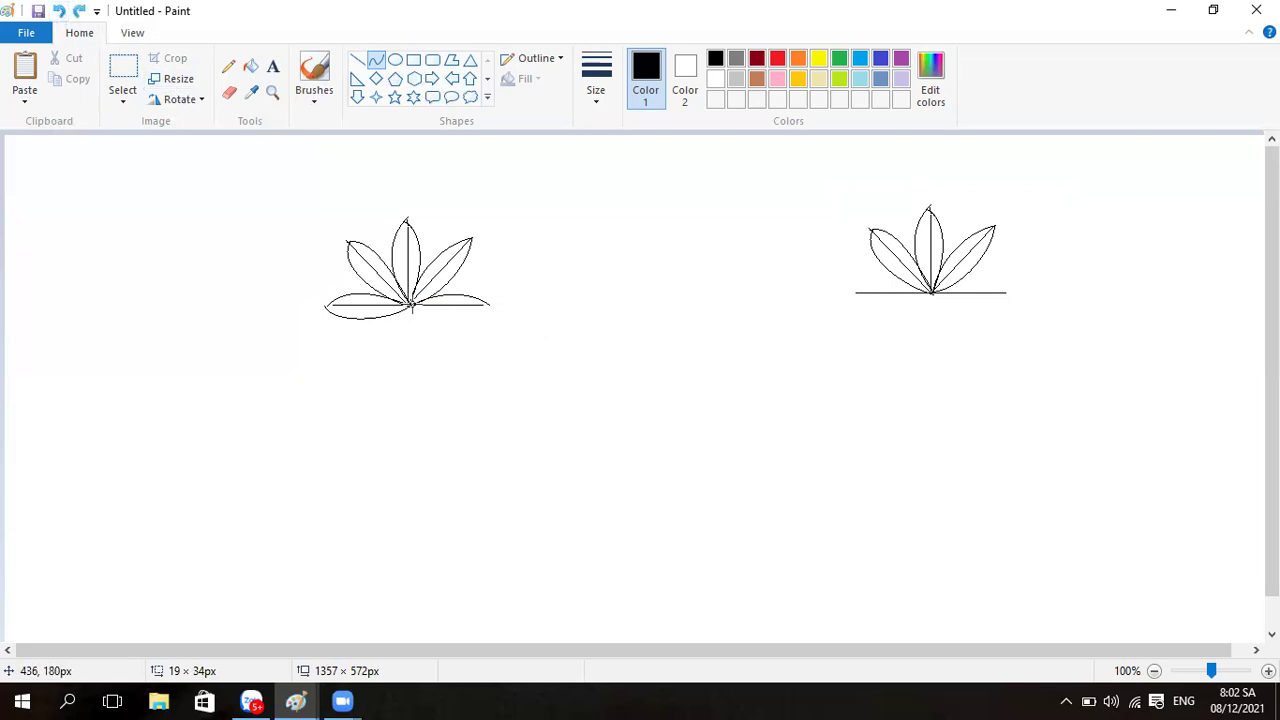
mouse_move(436, 305)
mouse_down()
mouse_move(497, 302)
mouse_move(426, 313)
mouse_move(423, 327)
mouse_move(478, 310)
mouse_move(480, 324)
mouse_up()
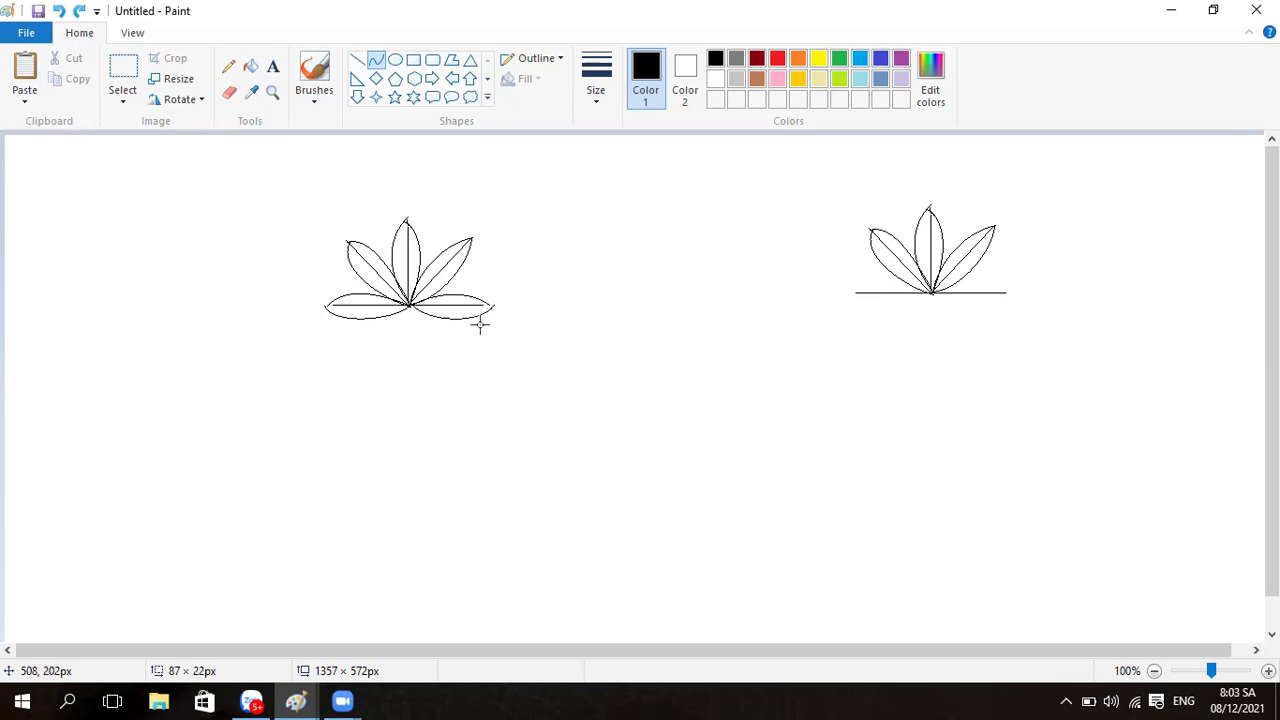
click(573, 325)
Step: Close the outer tips of the two horizontal petals with tiny straight lines
click(361, 63)
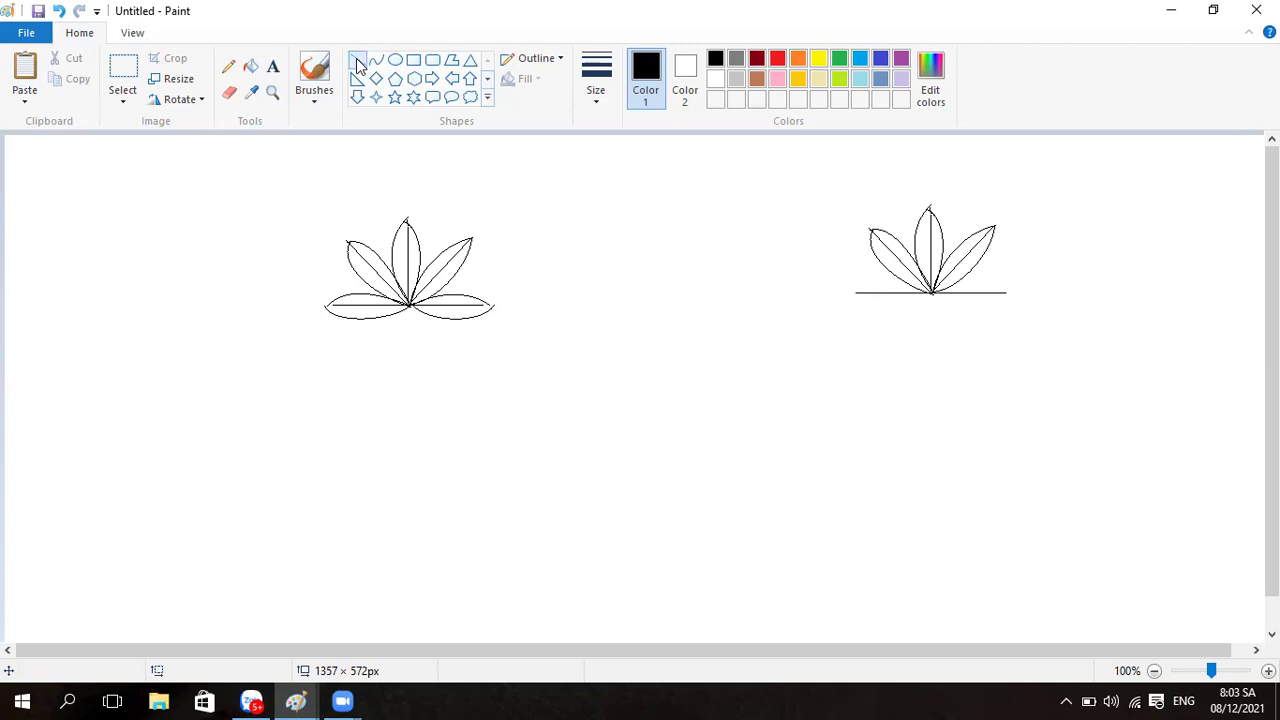
click(598, 100)
click(550, 306)
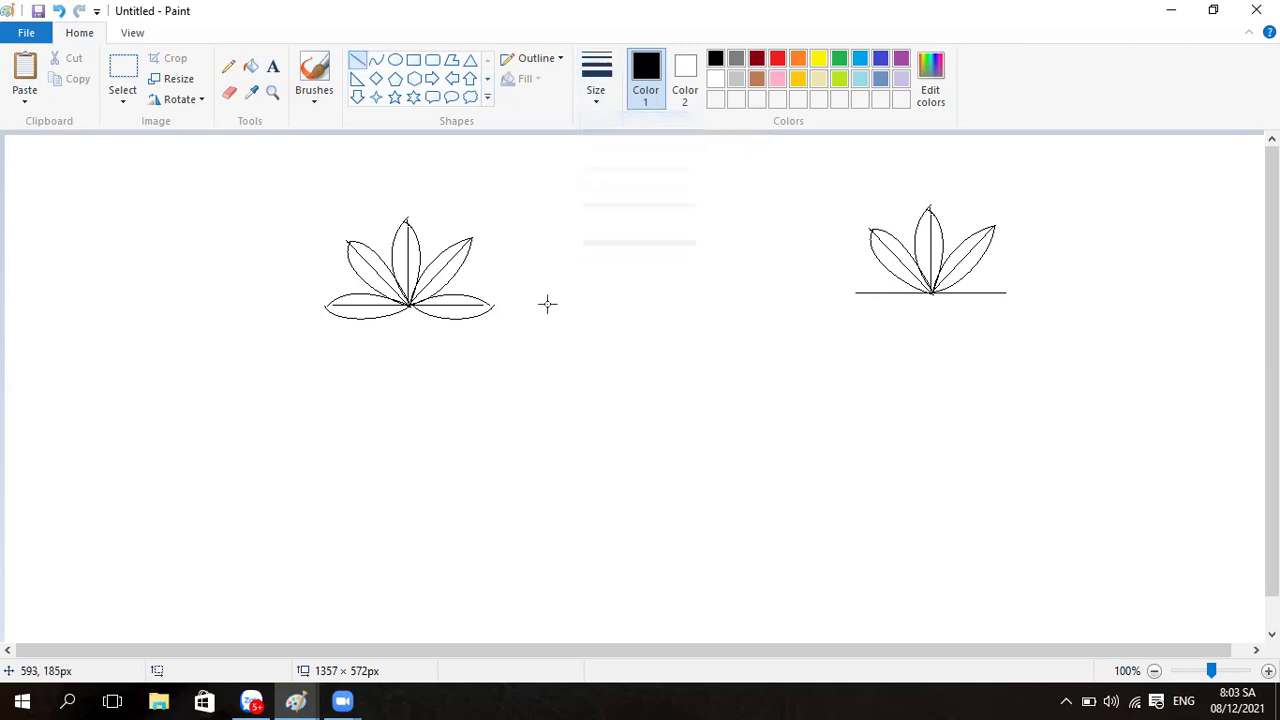
drag(491, 308, 490, 305)
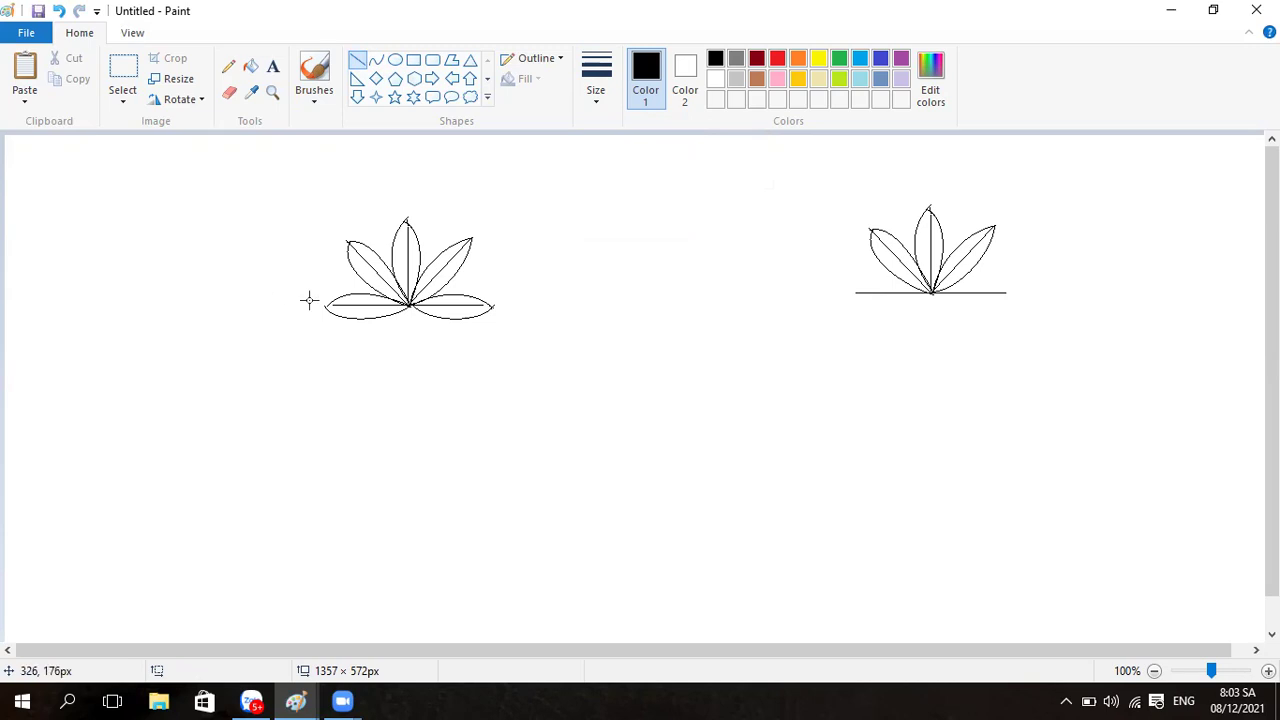
drag(326, 305, 324, 309)
click(513, 392)
Step: Erase the horizontal base line on both sides of the copied three-petal fan
click(229, 94)
mouse_move(887, 292)
mouse_down()
mouse_move(860, 295)
mouse_move(907, 295)
mouse_up()
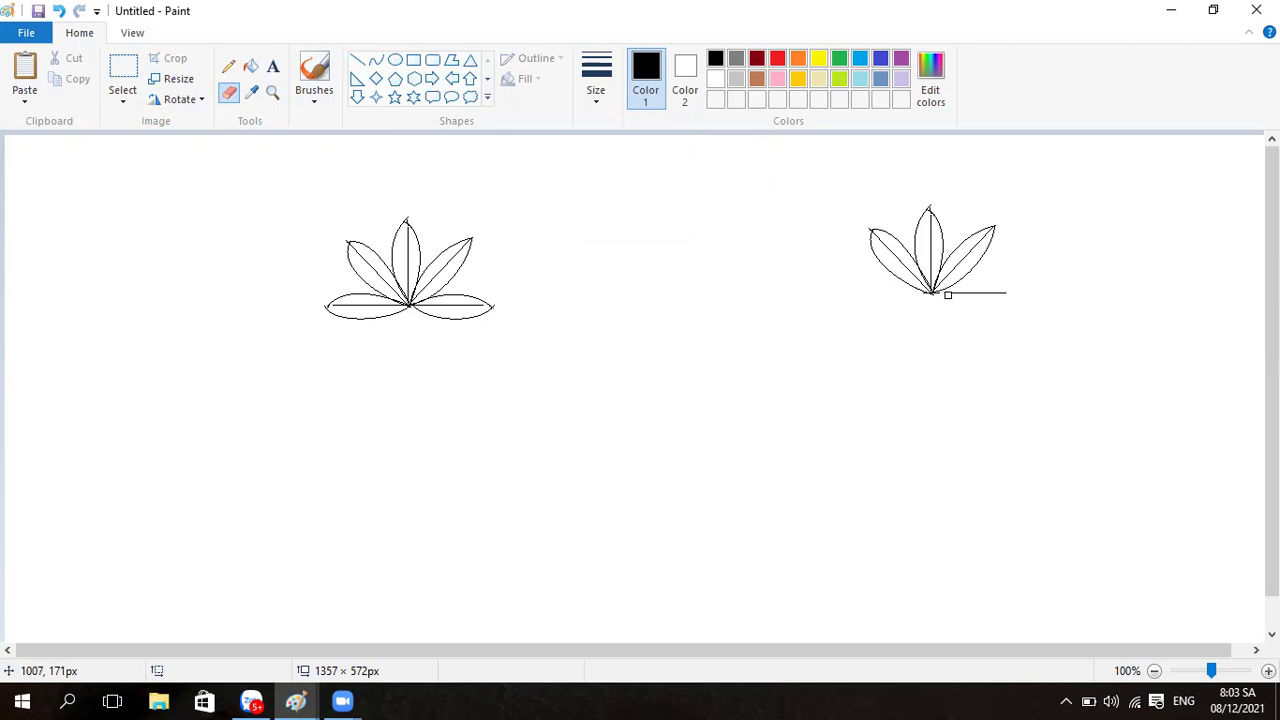
drag(952, 295, 1009, 291)
Step: Select the copied three-petal fan in a rectangle of about 189 × 224 px and flip it vertically
click(123, 72)
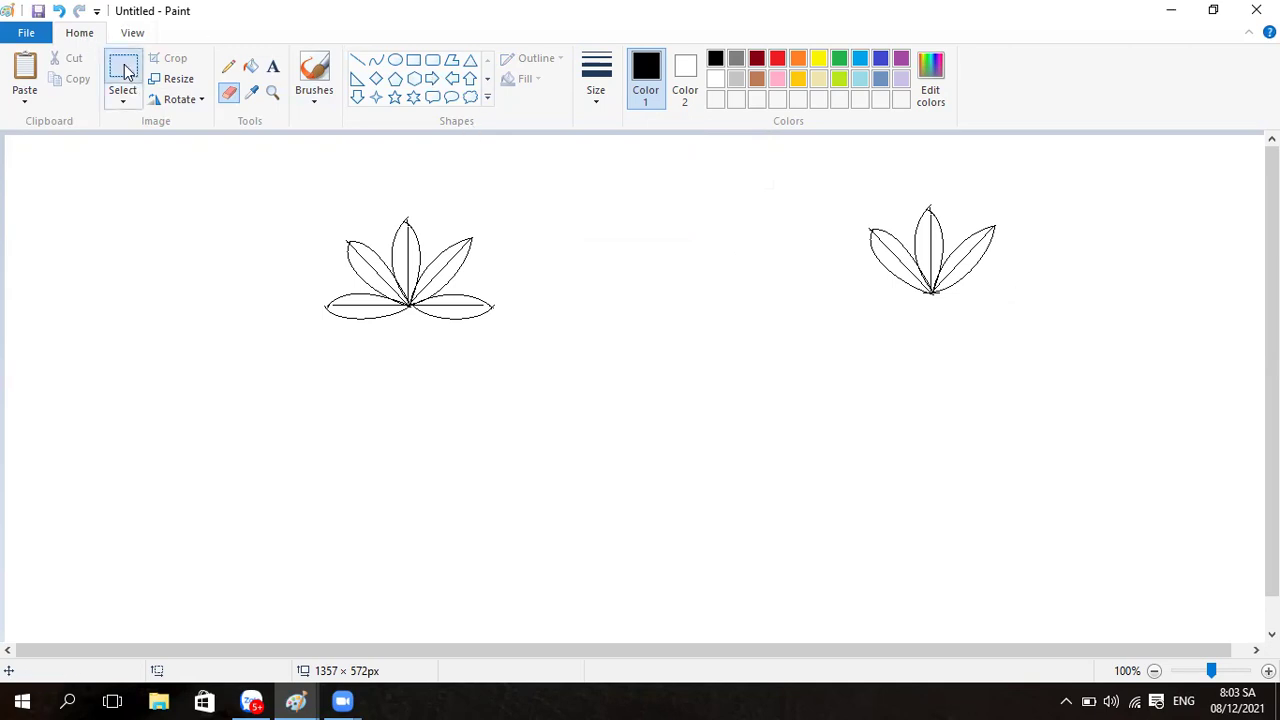
mouse_move(852, 198)
mouse_down()
mouse_move(995, 230)
mouse_move(1028, 408)
mouse_up()
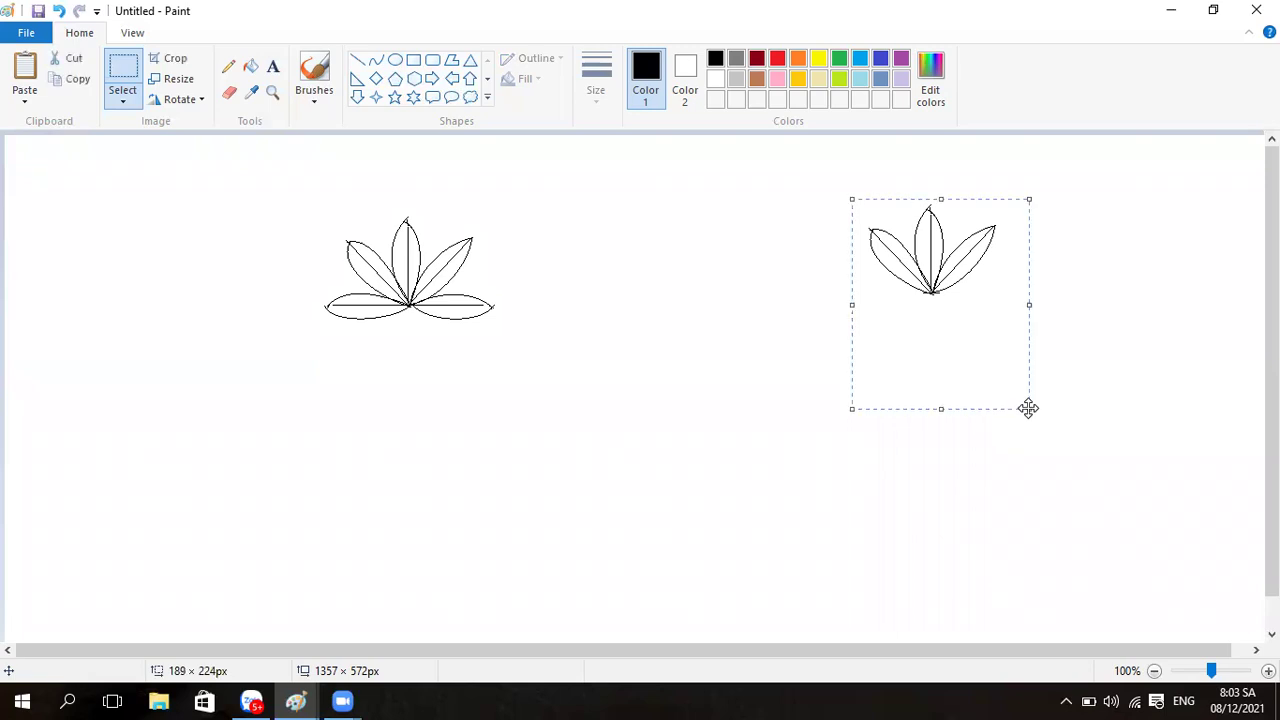
click(183, 100)
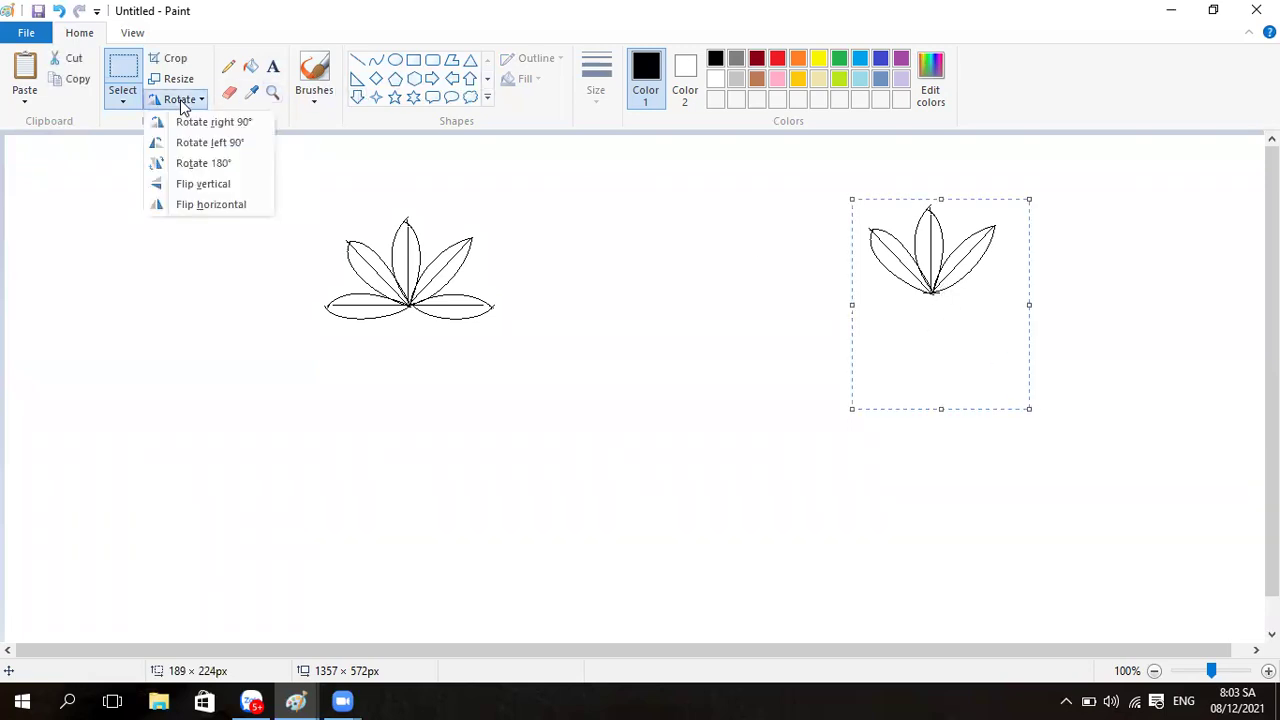
click(190, 188)
Step: Move the flipped fan onto the original with transparent selection enabled, aligning both base points to form an eight-petal flower
mouse_move(937, 310)
mouse_down()
mouse_move(540, 285)
mouse_move(429, 311)
mouse_move(412, 333)
mouse_up()
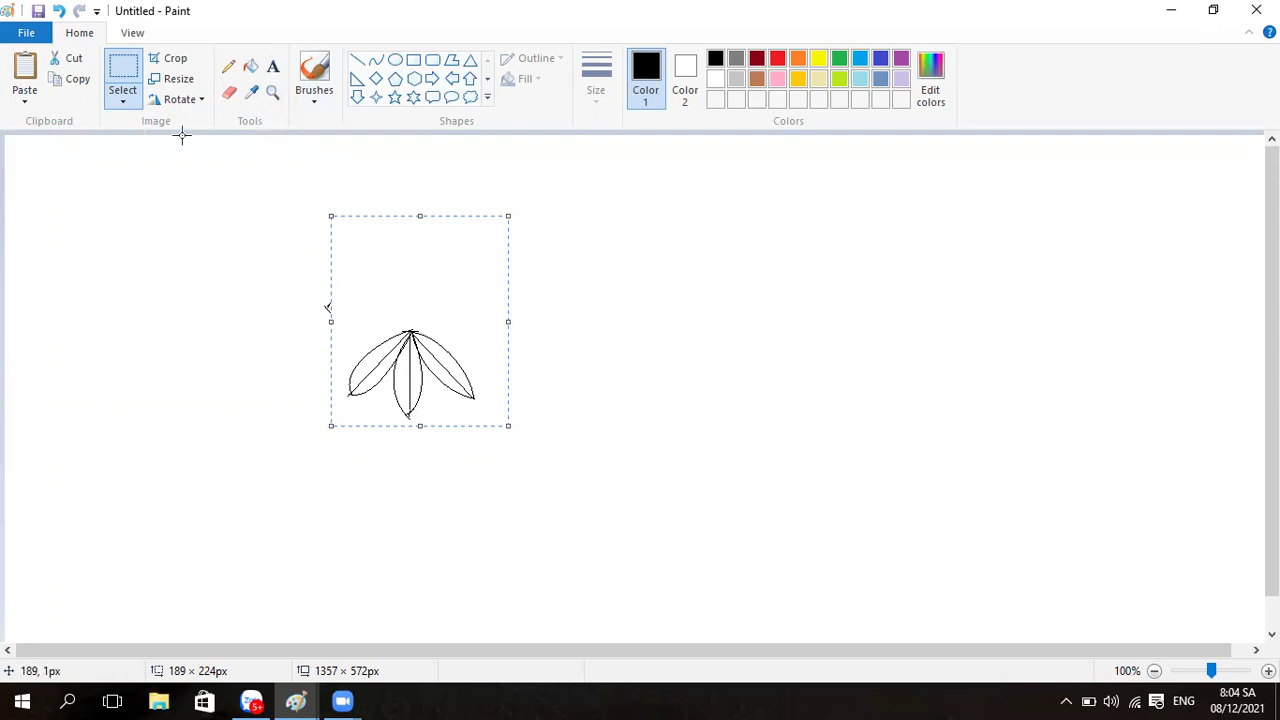
click(128, 106)
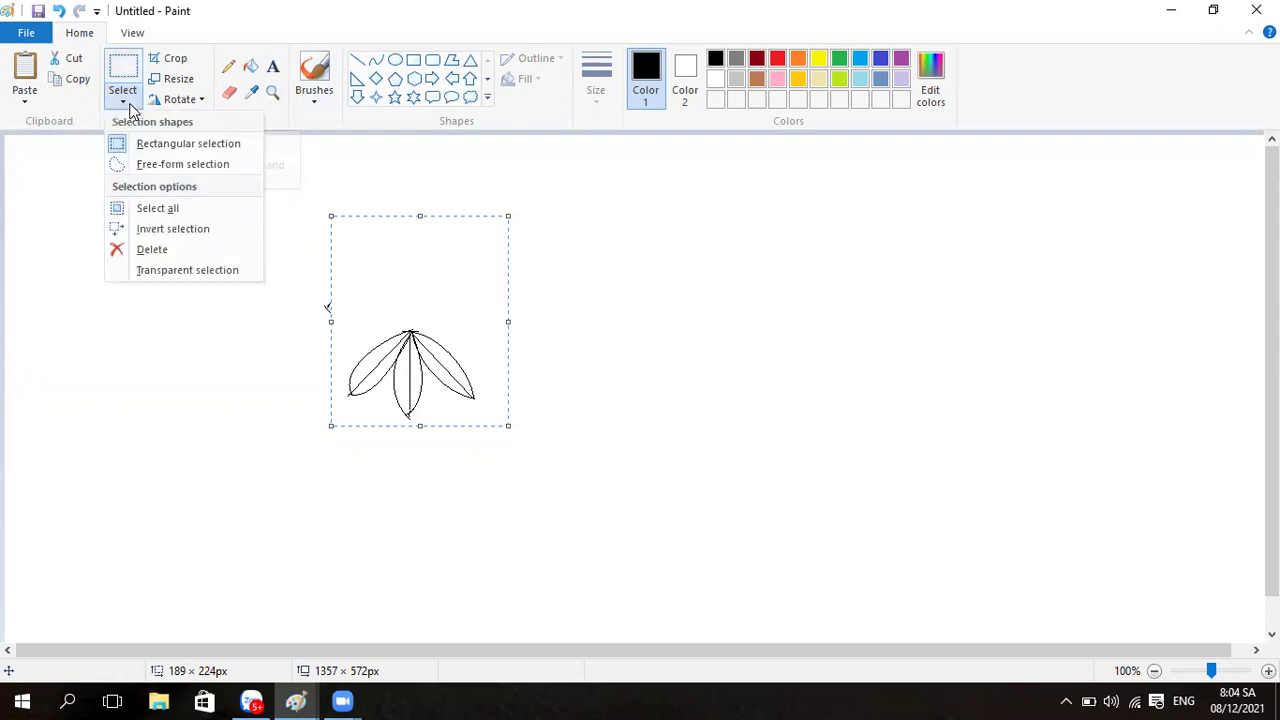
click(173, 271)
drag(436, 362, 431, 340)
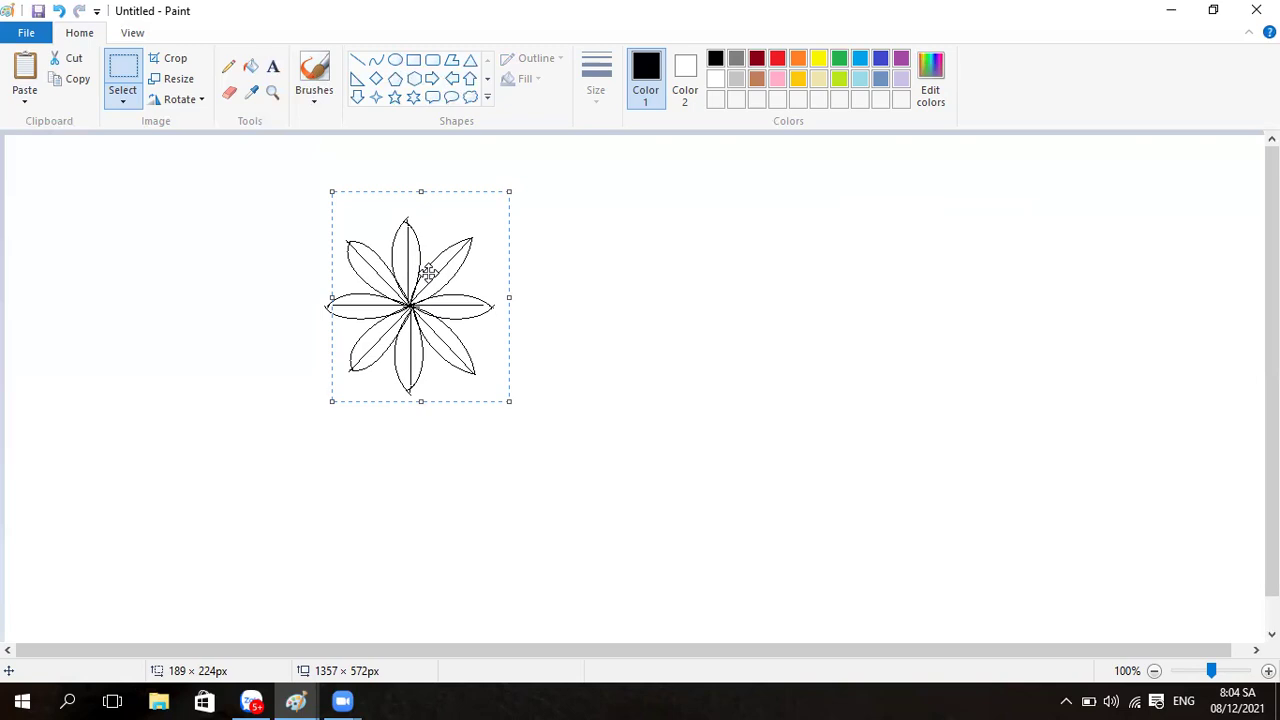
Step: Erase the guide lines running through the inside of all eight petals, undoing any stray erasure
click(229, 95)
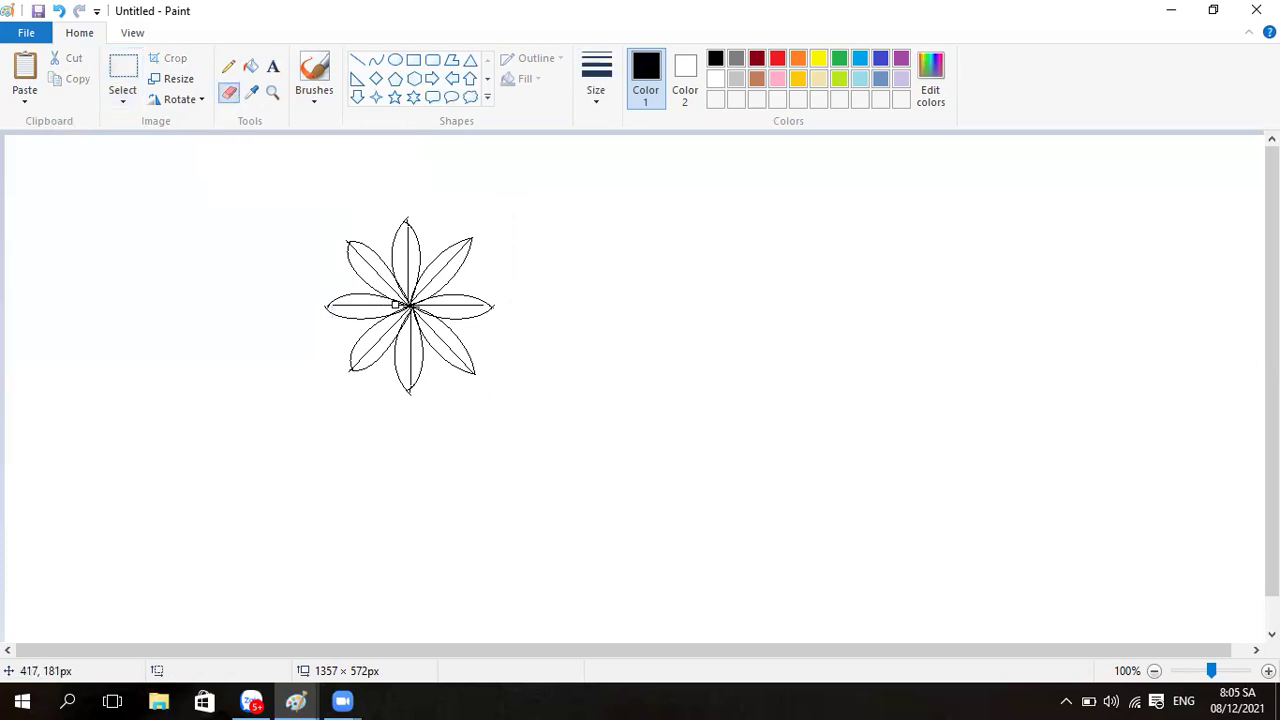
drag(386, 306, 338, 305)
click(59, 12)
drag(408, 285, 397, 220)
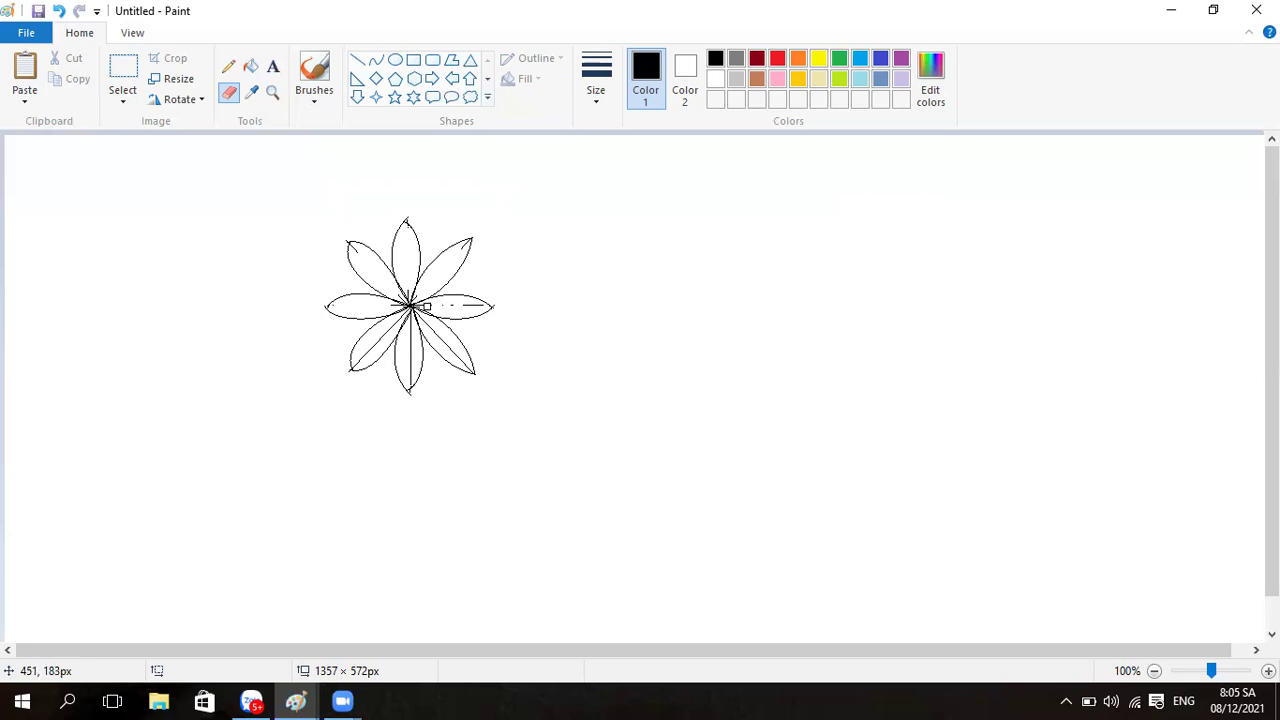
drag(431, 306, 474, 305)
click(58, 11)
drag(410, 362, 410, 372)
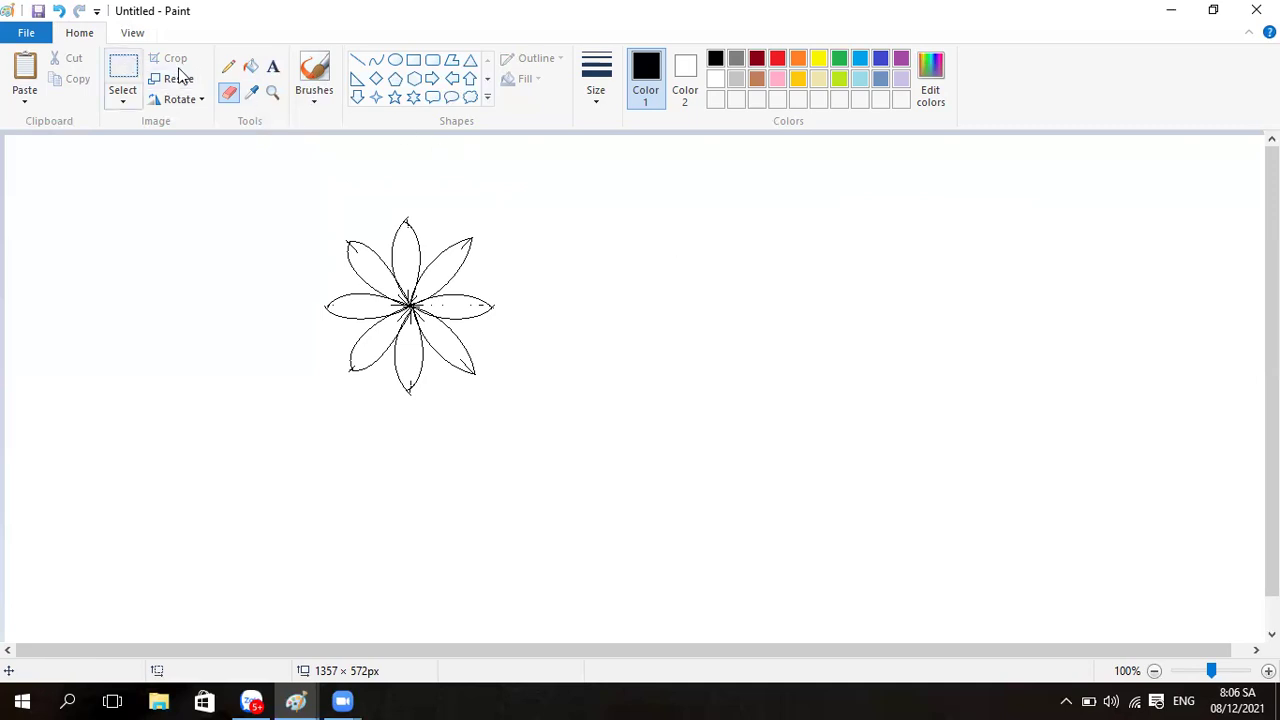
Step: Fill all eight petals of the flower with orange
click(252, 66)
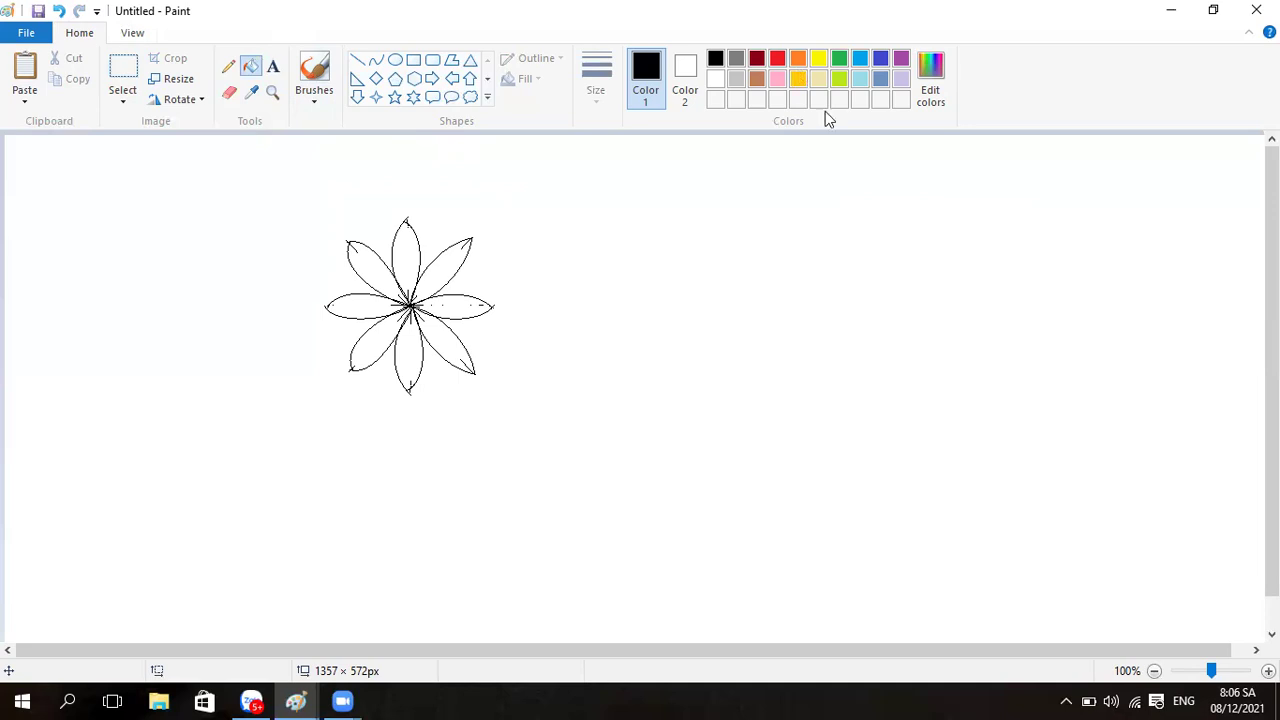
click(797, 58)
click(443, 266)
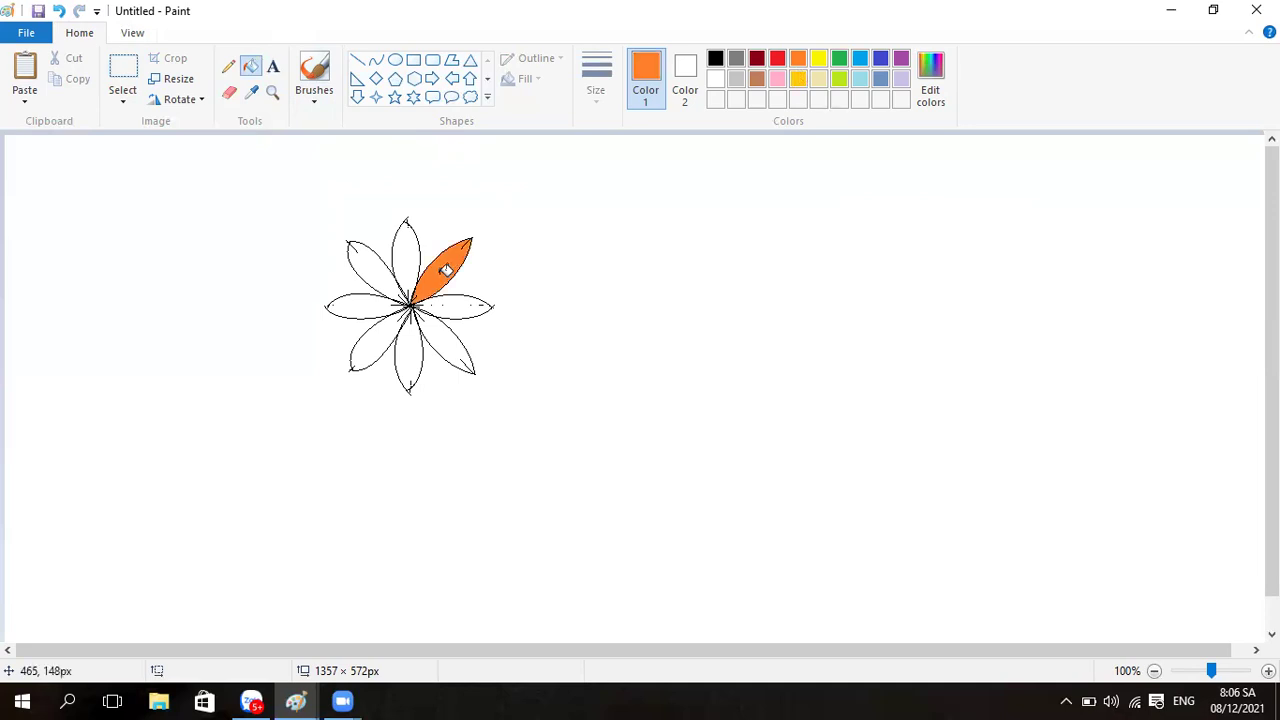
click(408, 256)
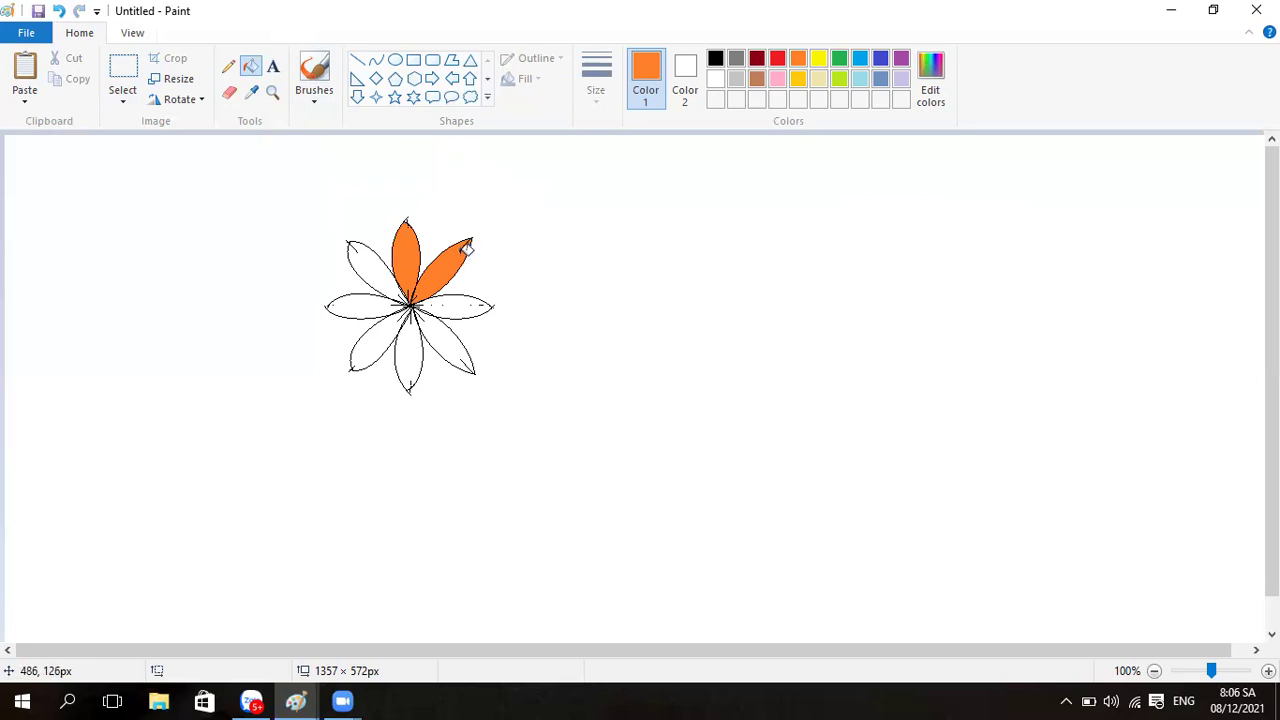
click(450, 302)
click(440, 336)
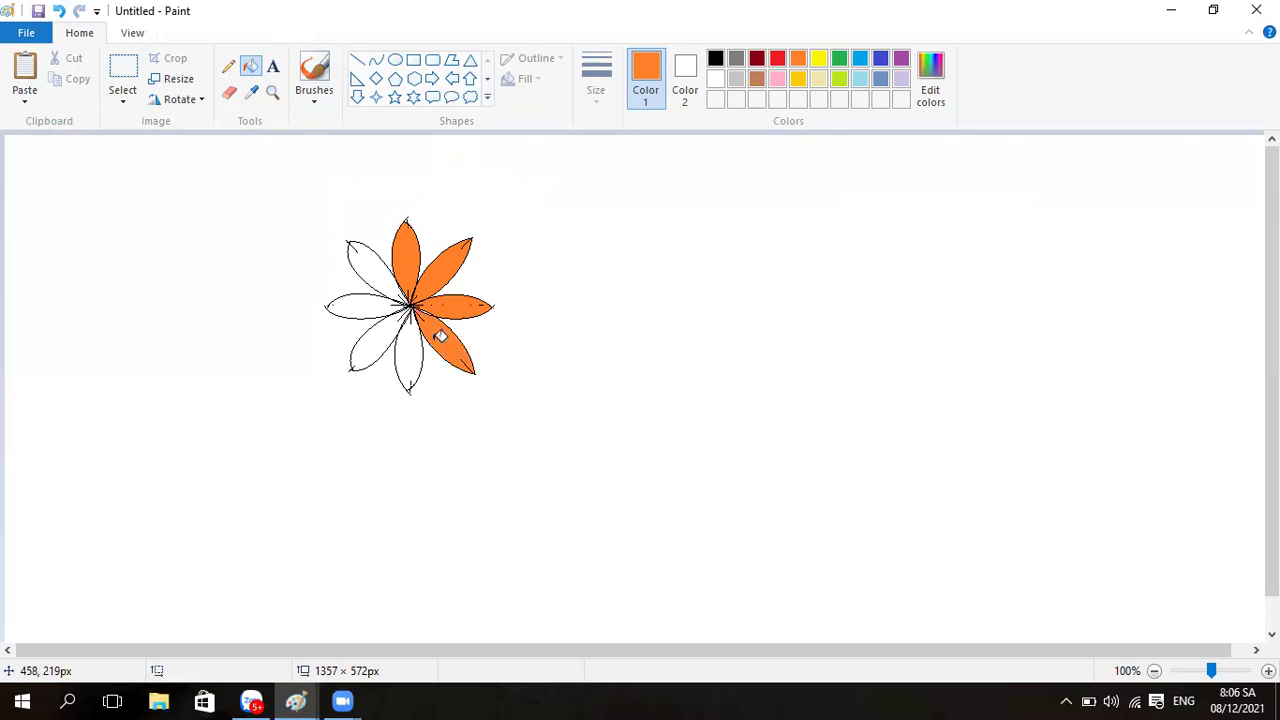
click(410, 342)
click(386, 326)
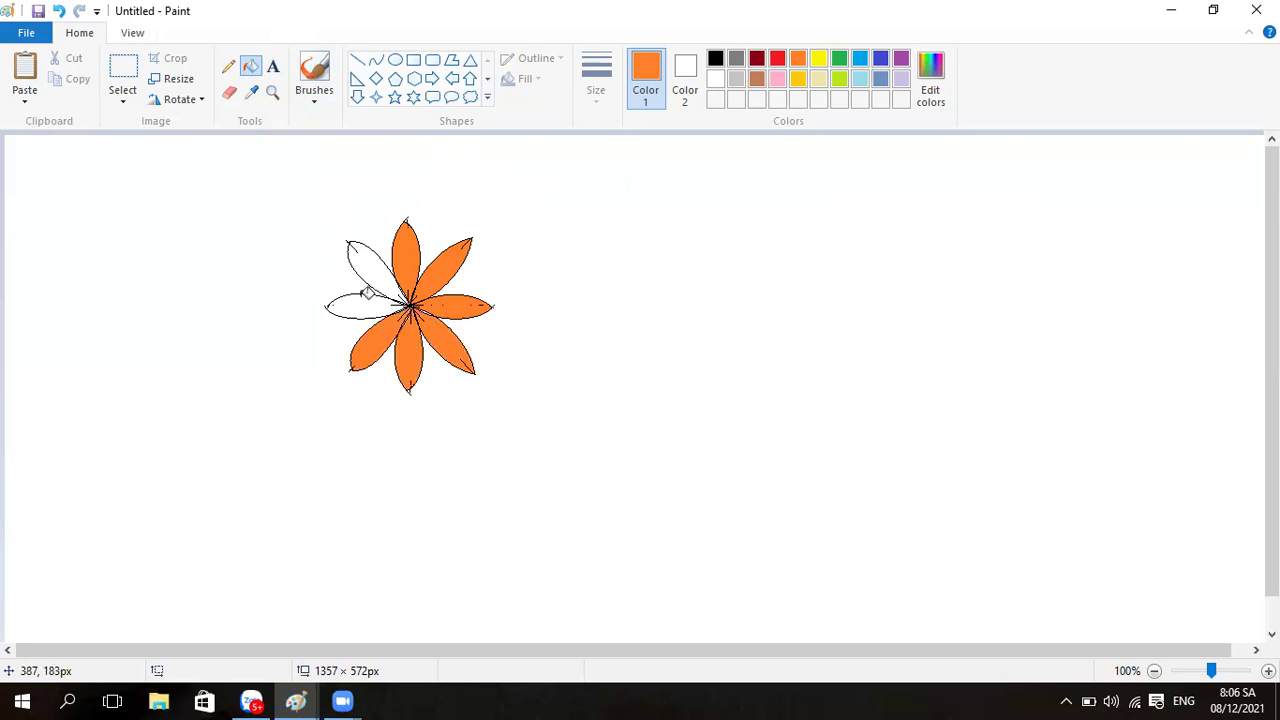
click(364, 299)
click(386, 272)
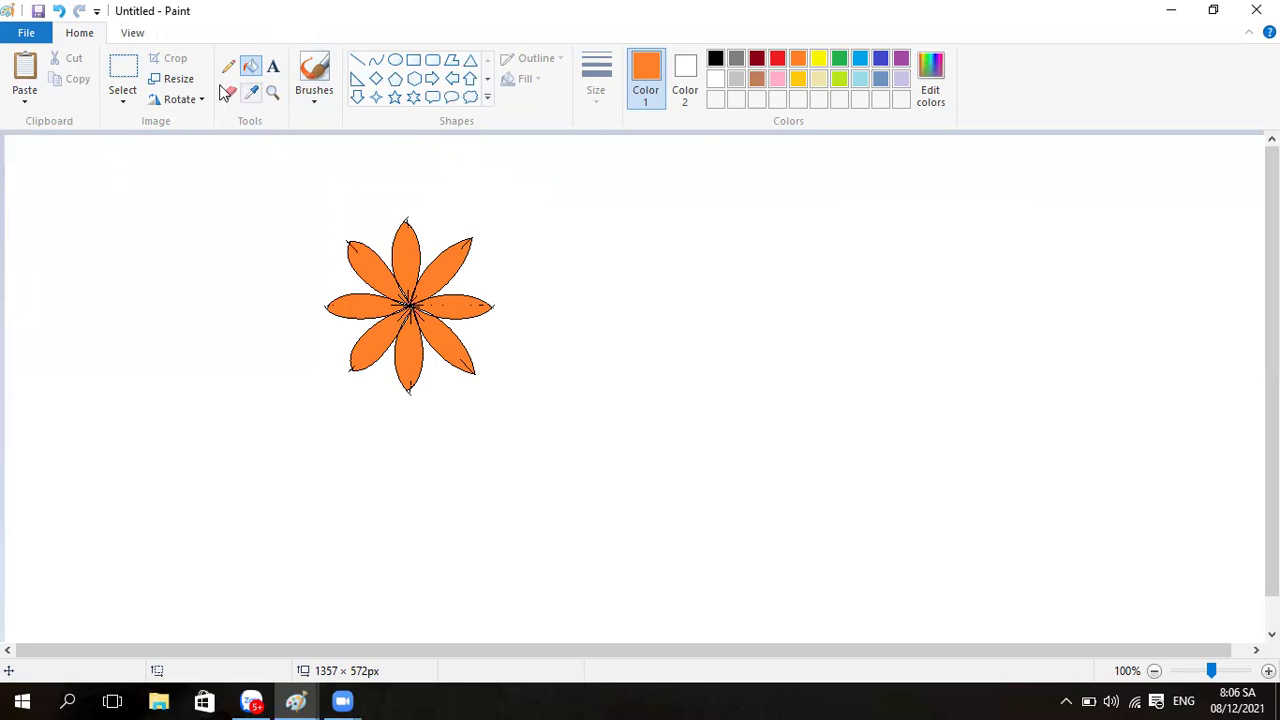
click(397, 64)
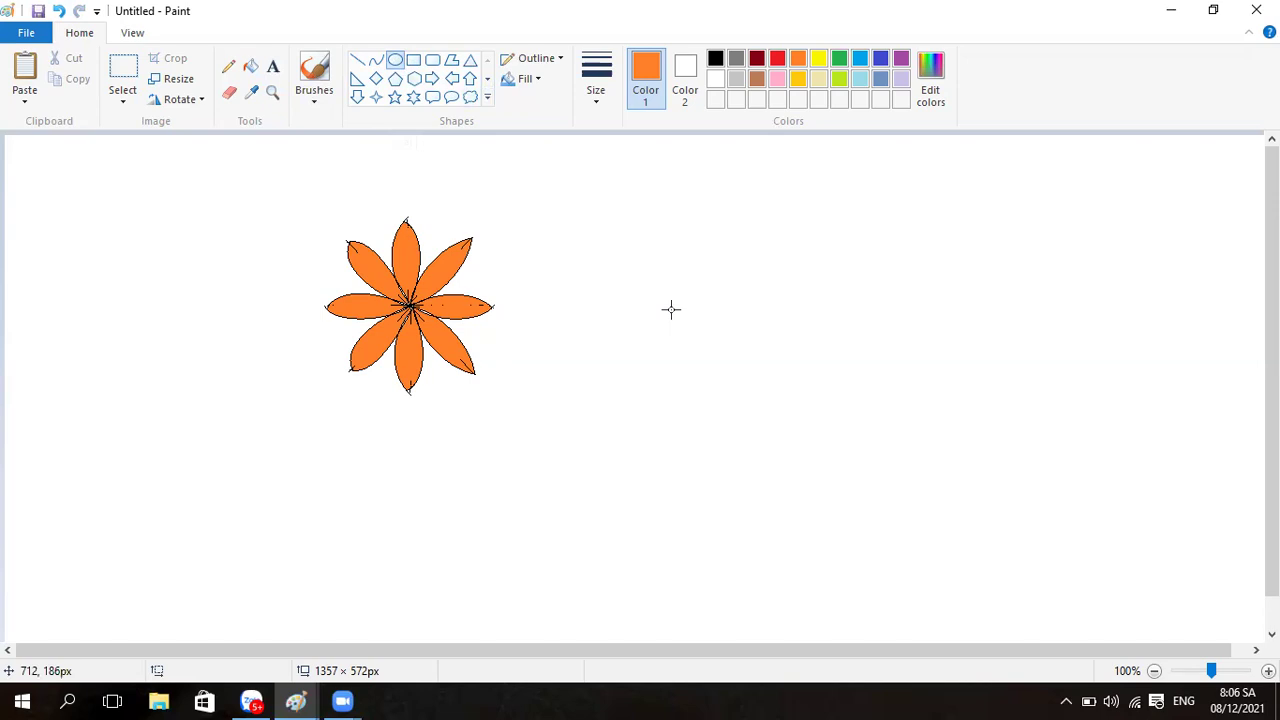
drag(671, 300, 758, 257)
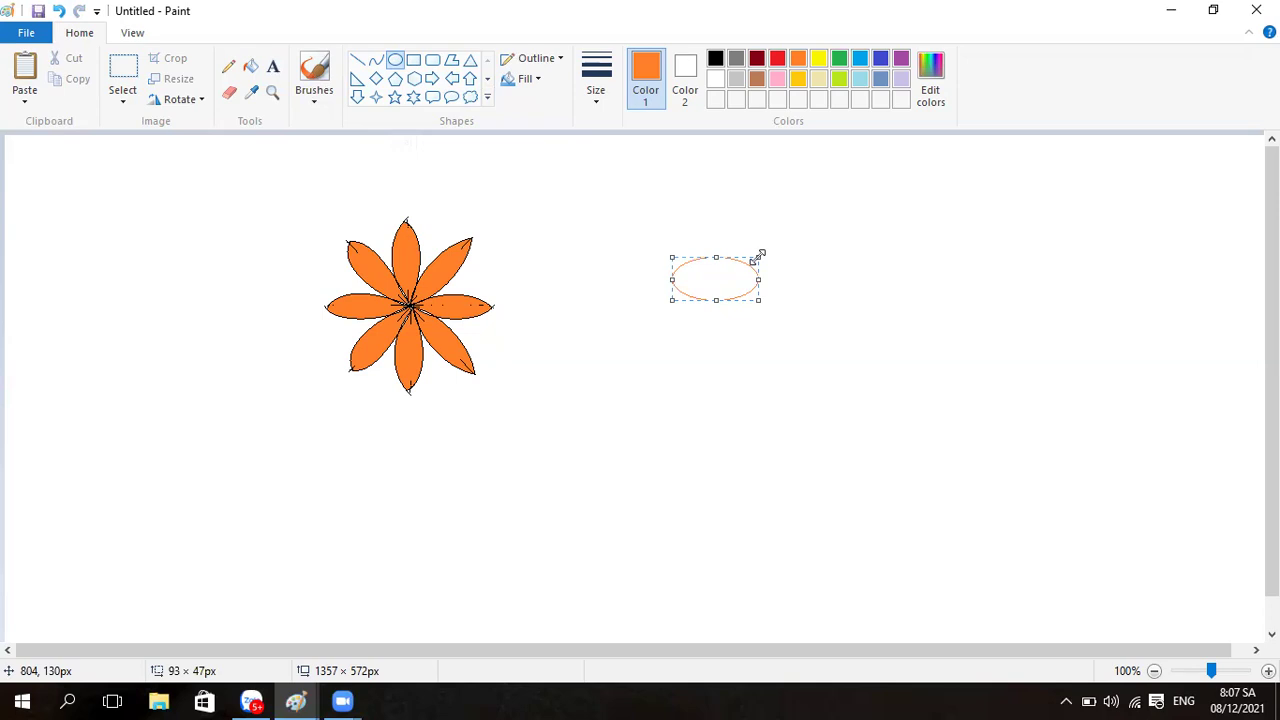
mouse_move(761, 257)
mouse_down()
mouse_move(754, 234)
mouse_move(724, 228)
mouse_move(786, 201)
mouse_move(797, 263)
mouse_move(783, 246)
mouse_up()
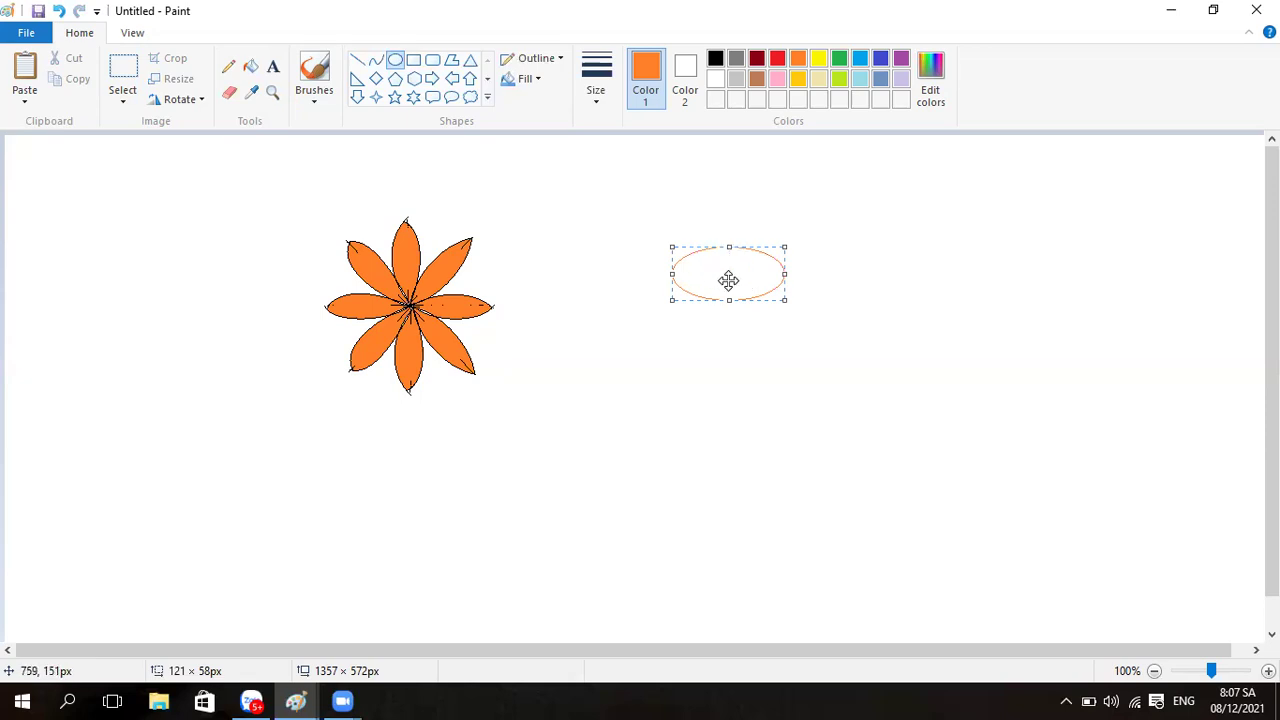
click(59, 11)
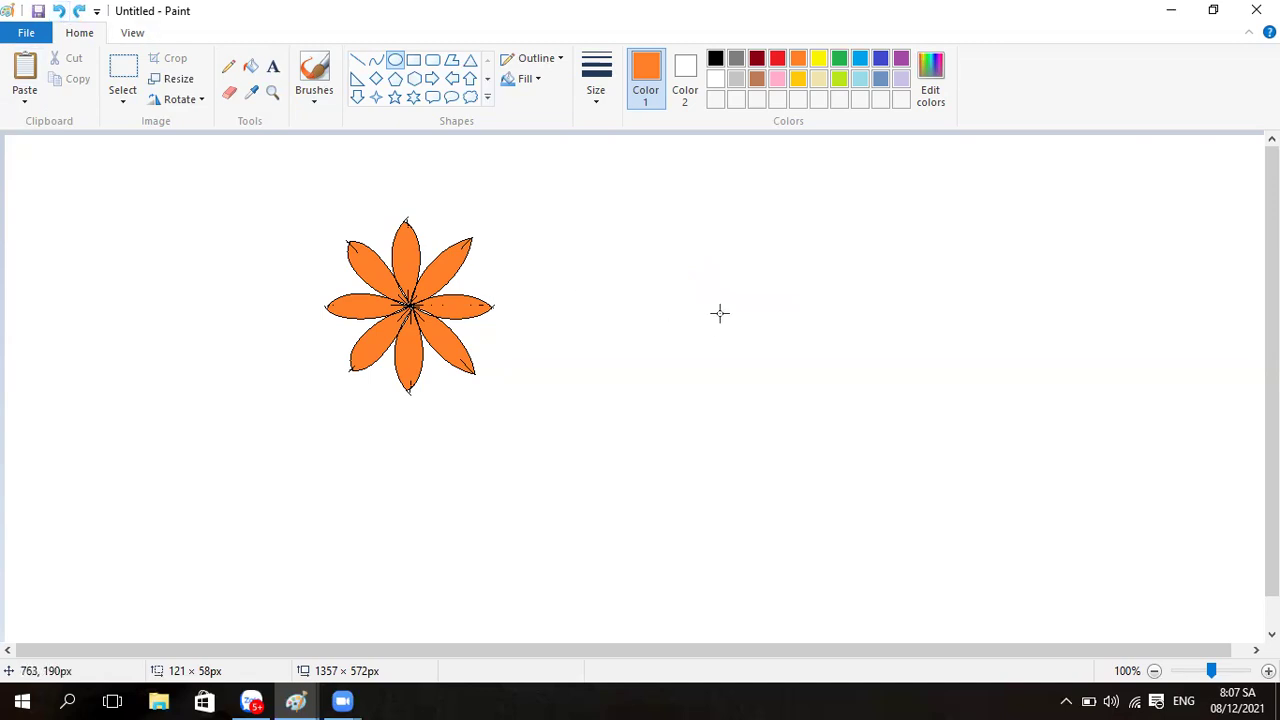
Step: Draw a leaf-shaped body about 66 px wide from two opposing black curves in the empty area beside the flower
click(378, 64)
click(720, 310)
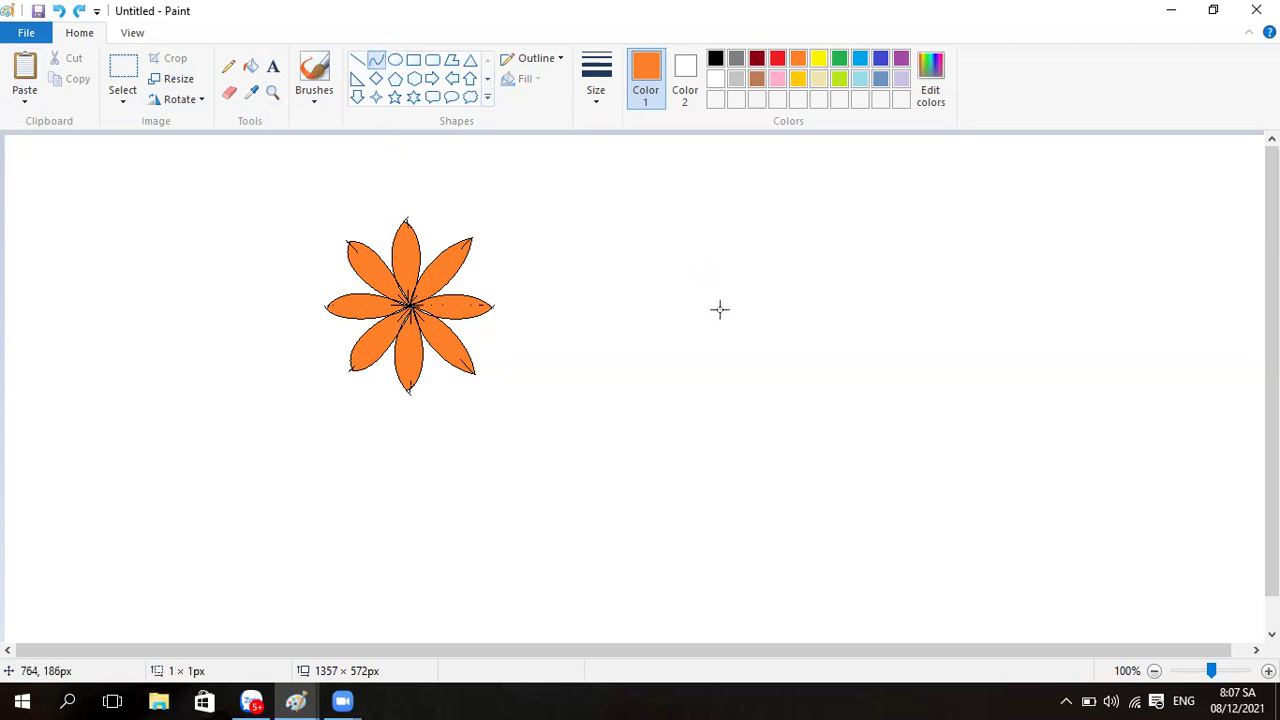
click(716, 59)
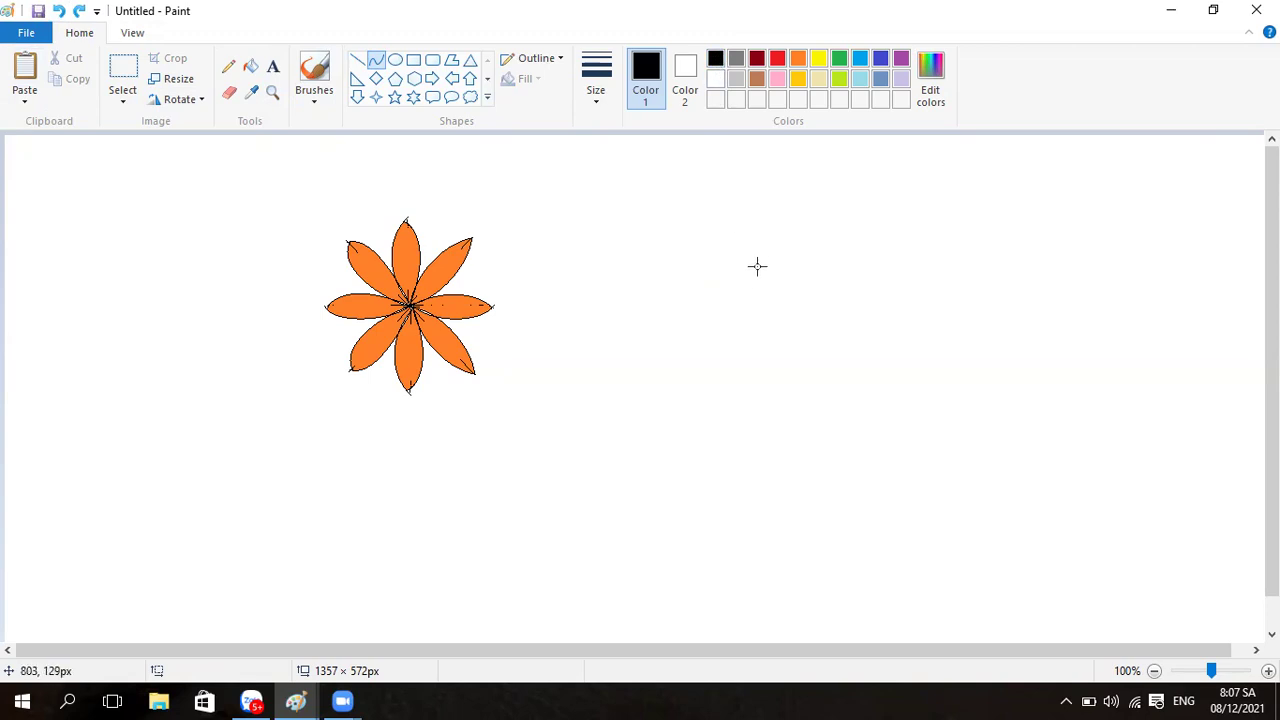
mouse_move(750, 294)
mouse_down()
mouse_move(826, 277)
mouse_move(760, 277)
mouse_move(801, 277)
mouse_move(789, 243)
mouse_move(757, 304)
mouse_up()
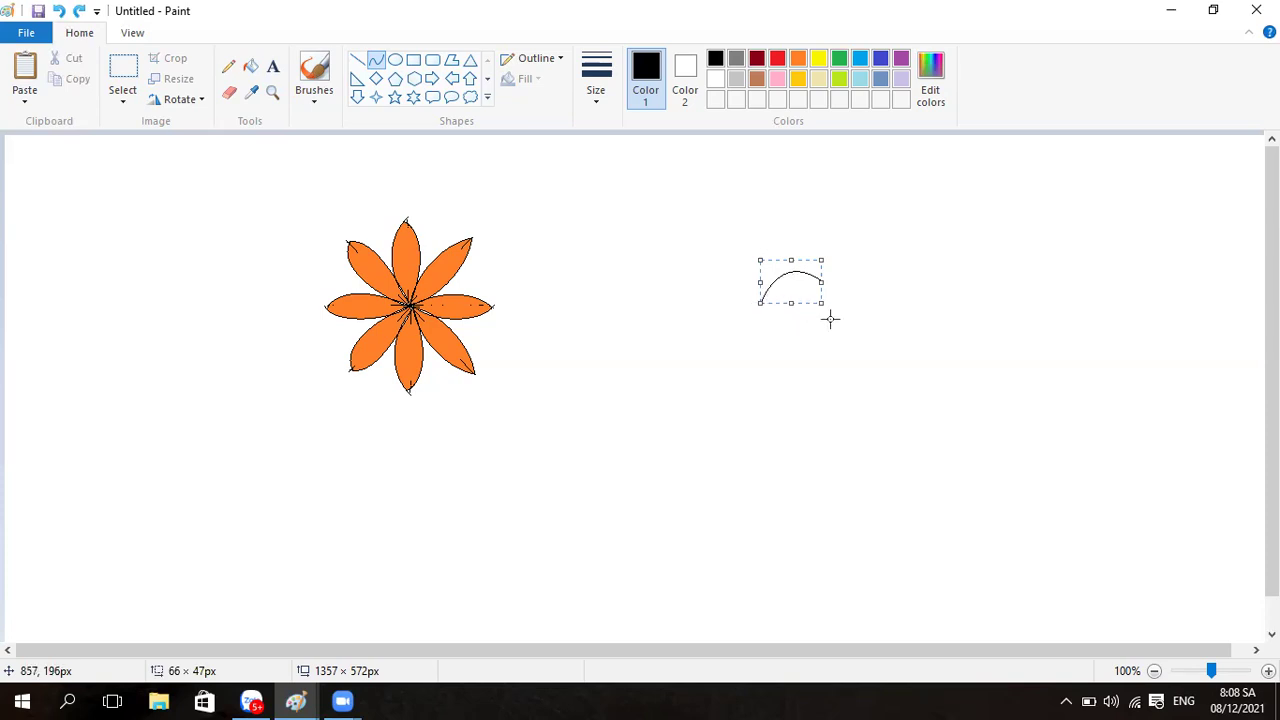
click(882, 300)
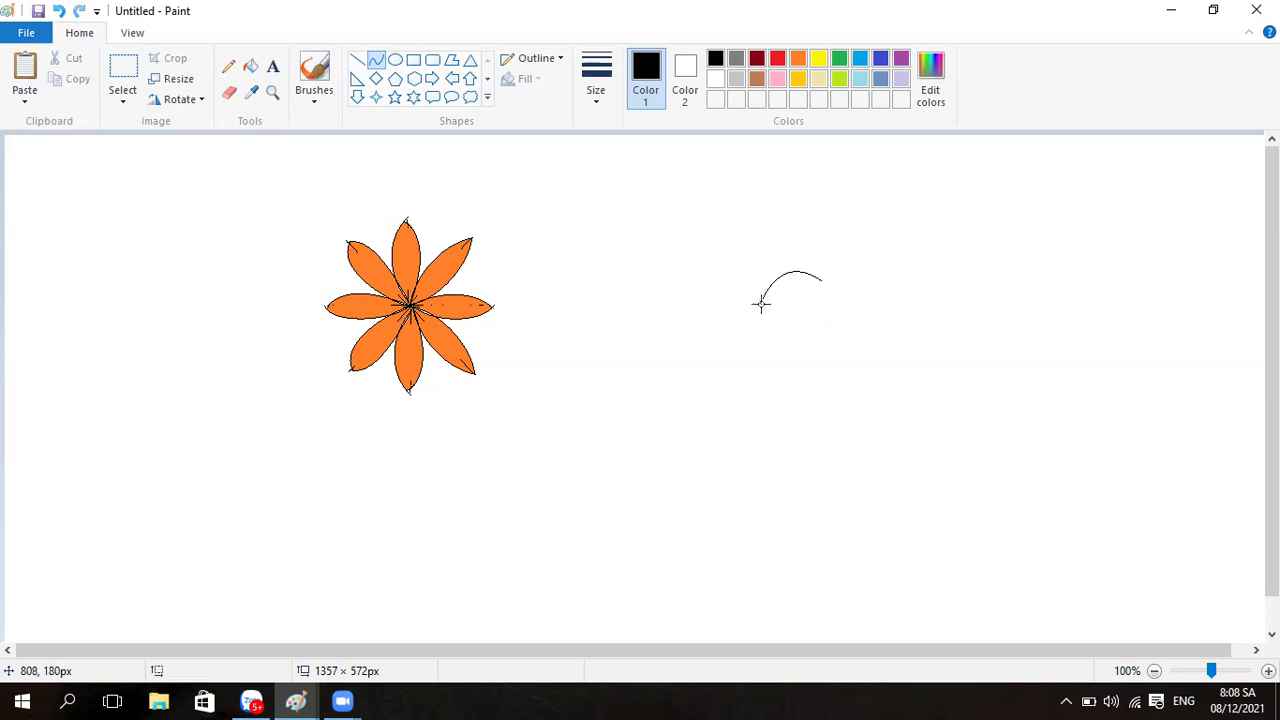
drag(760, 303, 821, 282)
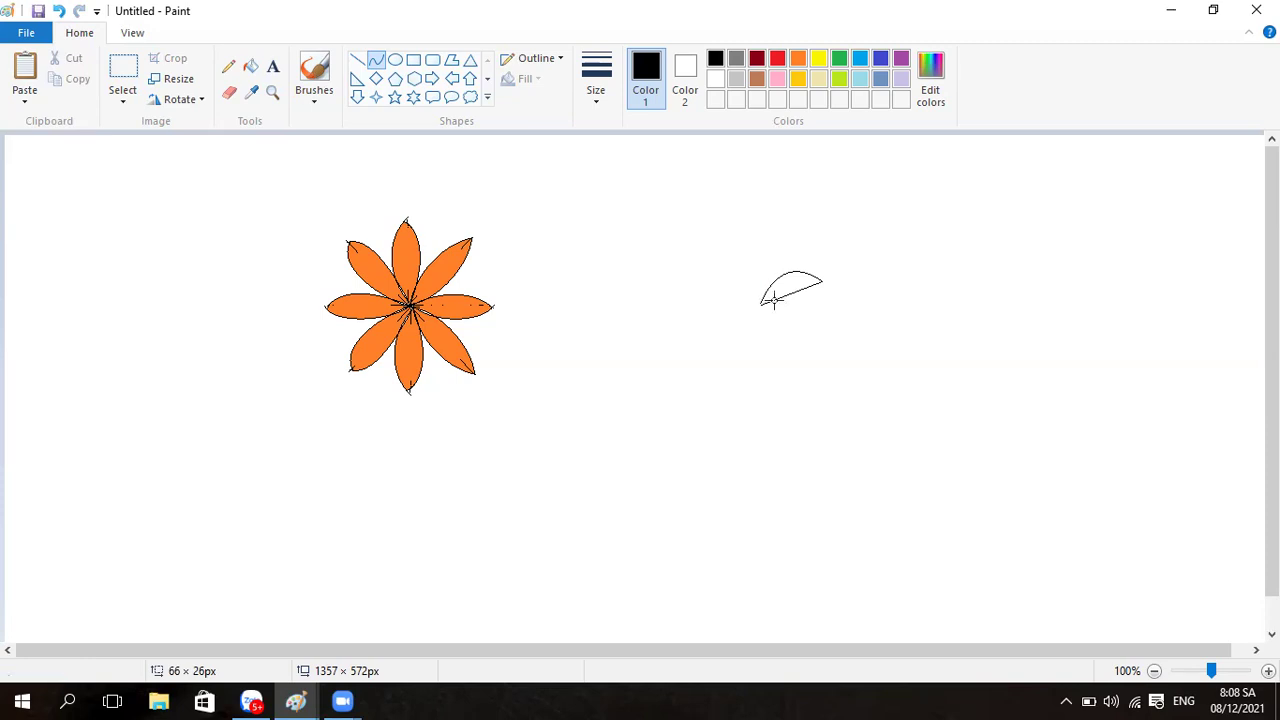
drag(773, 301, 824, 317)
click(923, 323)
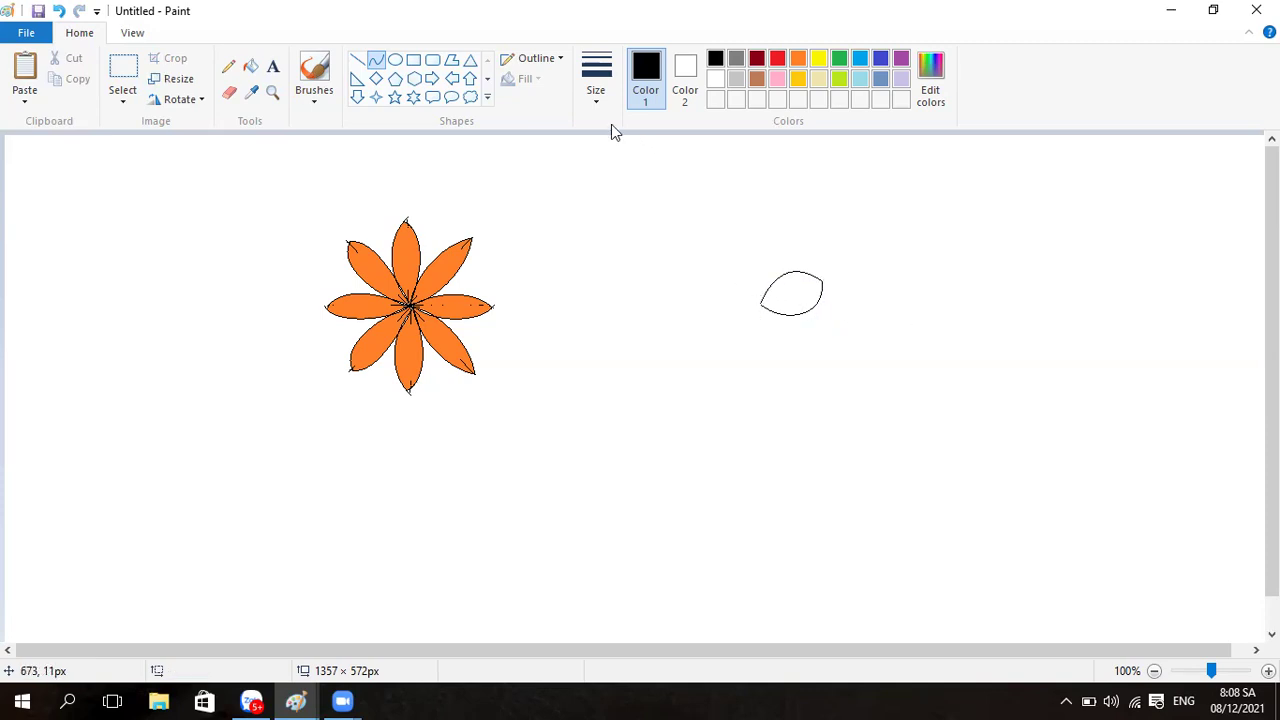
Step: Draw a small black circle over the body's left tip using the second-thinnest line size
click(597, 99)
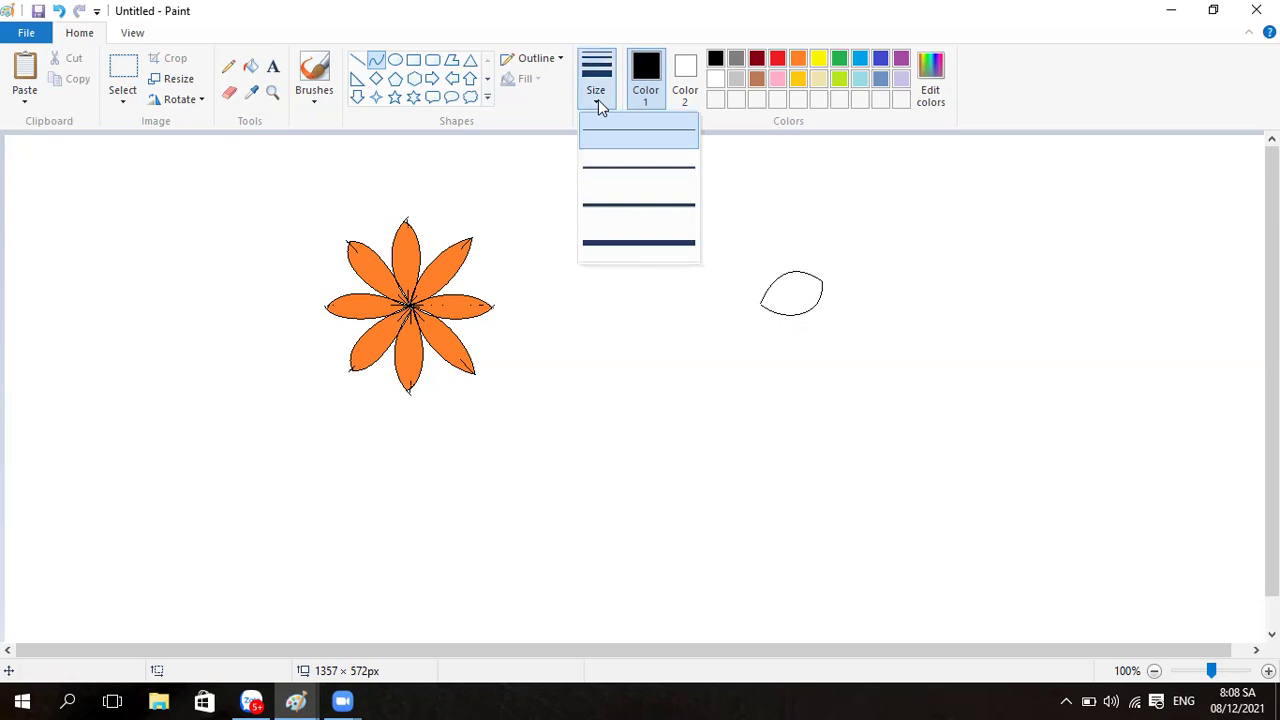
click(618, 171)
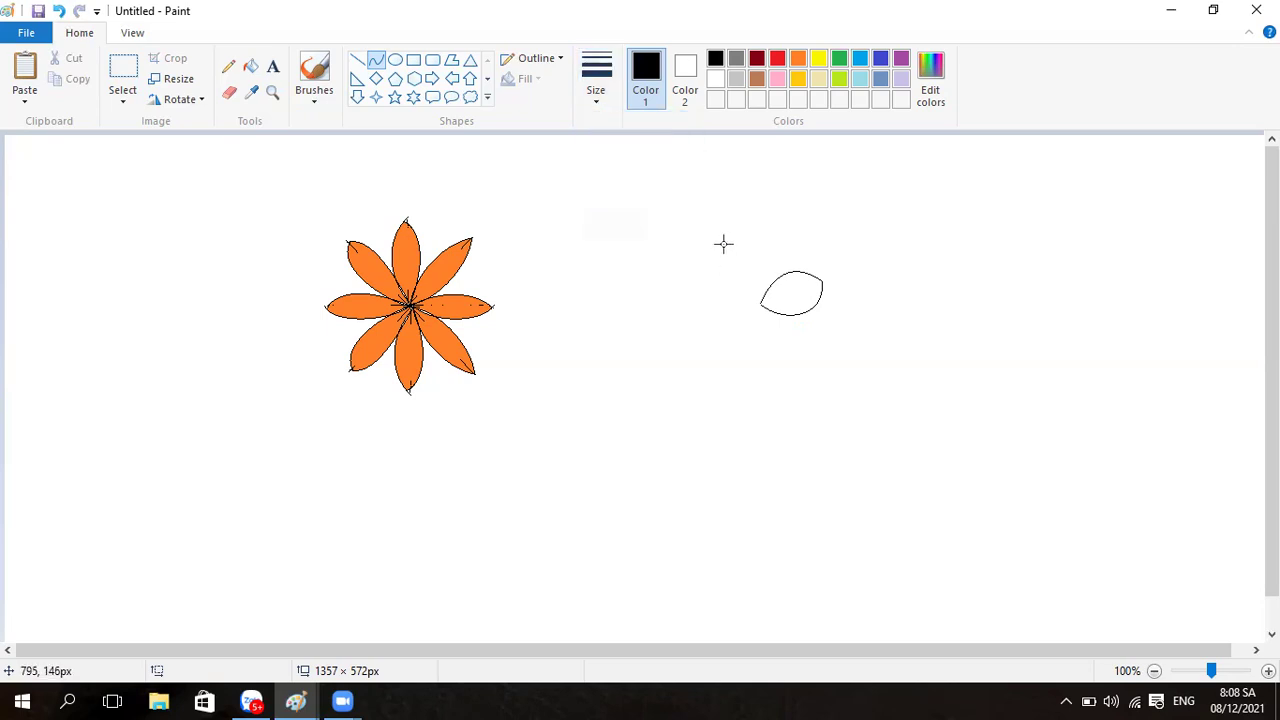
click(395, 61)
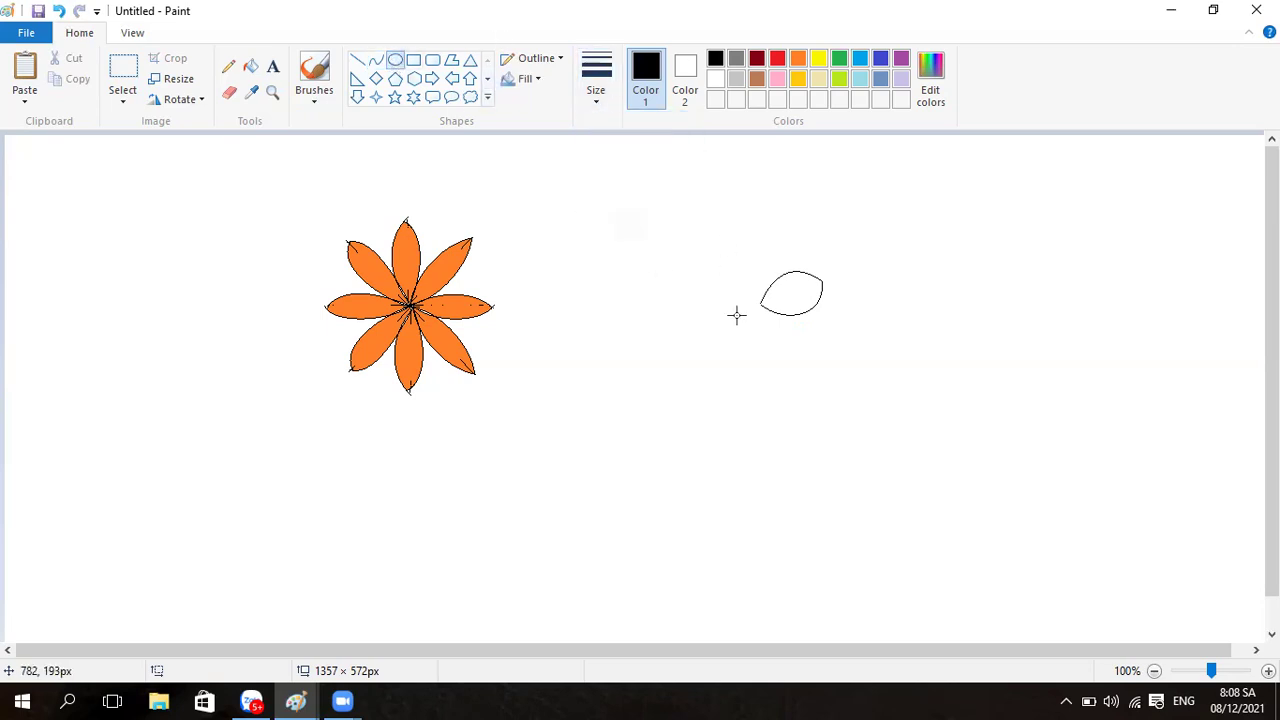
drag(749, 295, 768, 315)
click(900, 309)
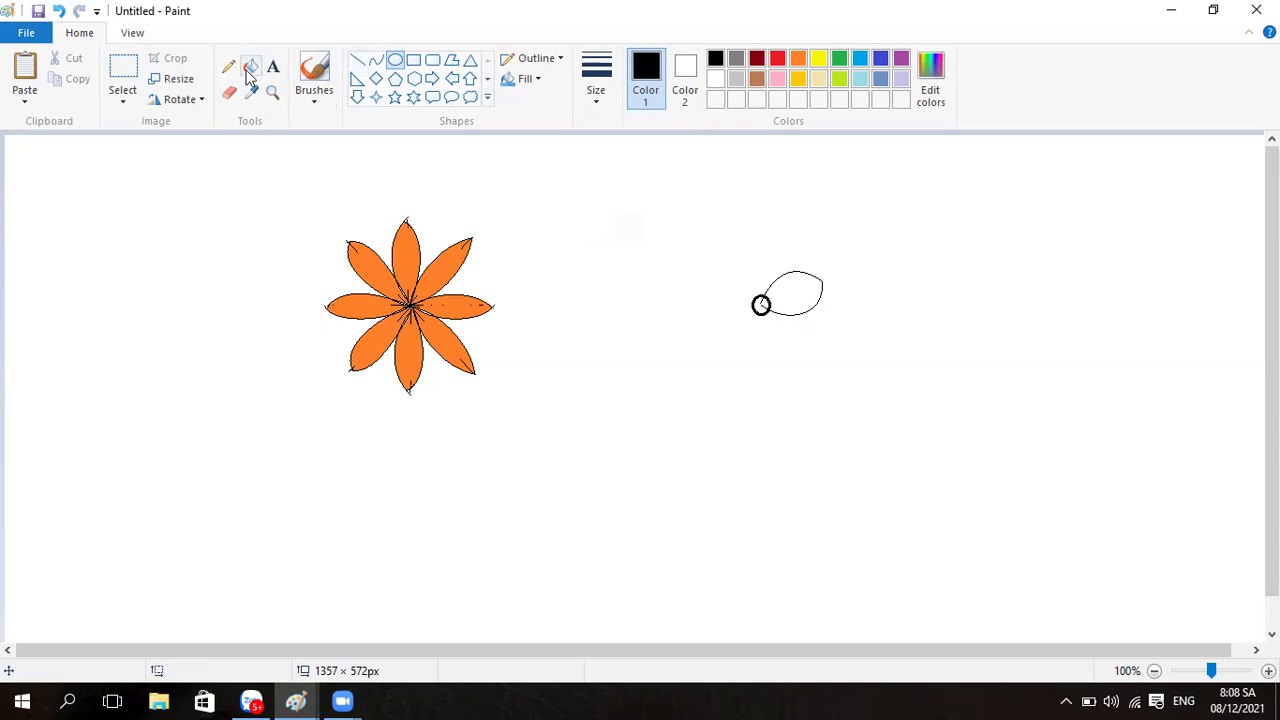
click(231, 93)
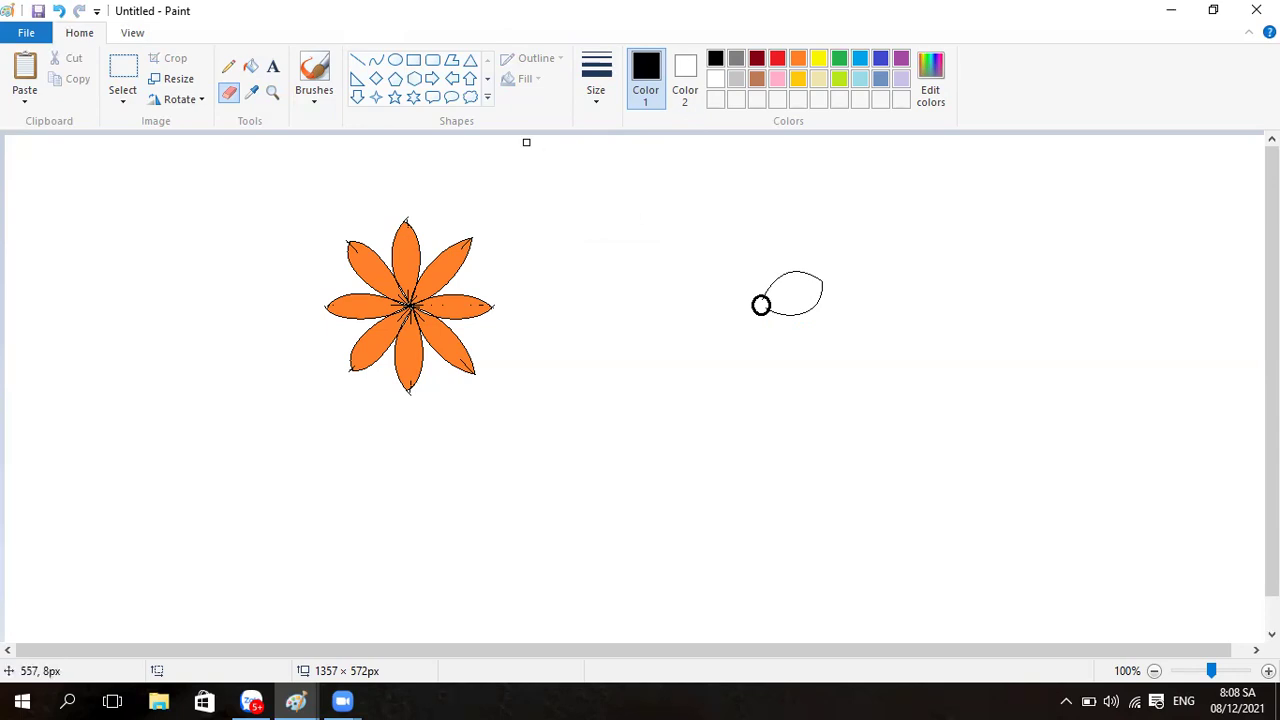
click(376, 61)
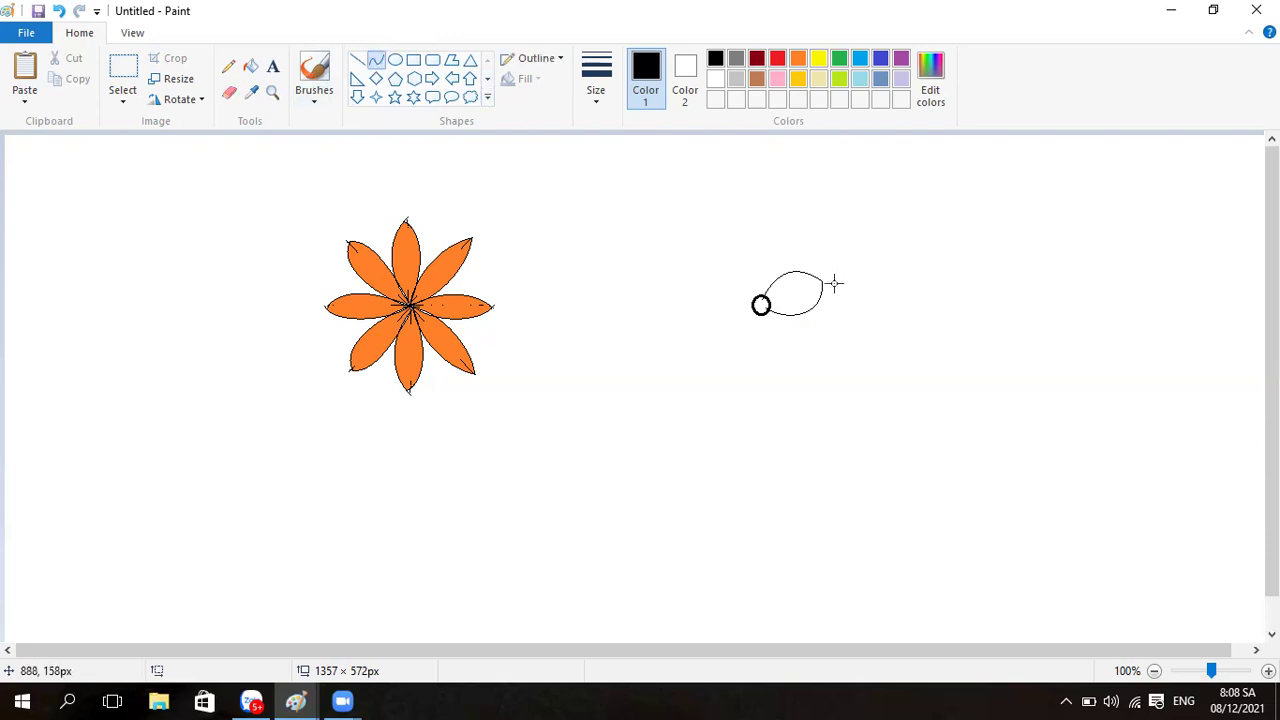
drag(819, 282, 846, 285)
drag(830, 284, 829, 277)
mouse_move(829, 278)
mouse_down()
mouse_move(908, 303)
mouse_move(883, 306)
mouse_up()
key(ctrl+z)
Step: Draw a short thick arched curve about 29 × 11 px extending outward from the body's right tip
mouse_move(823, 281)
mouse_down()
mouse_move(849, 283)
mouse_move(832, 273)
mouse_up()
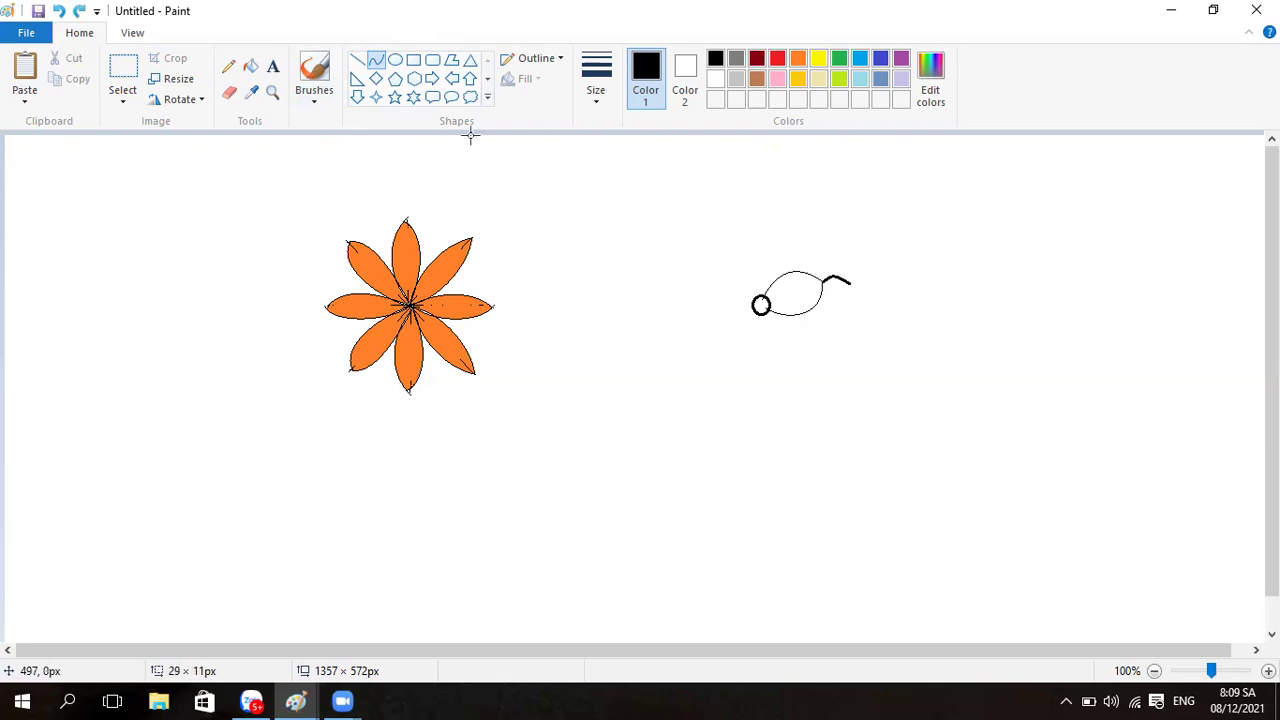
click(378, 64)
drag(822, 281, 838, 283)
click(845, 281)
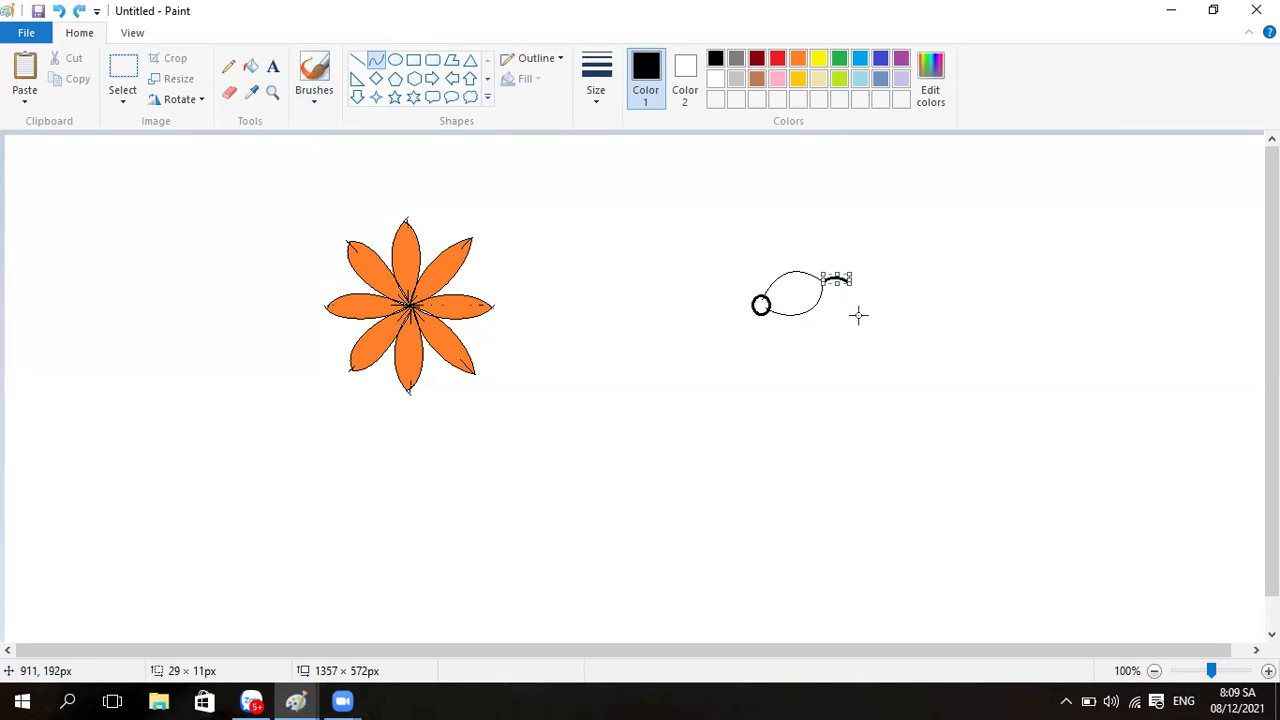
Step: Close the small tail shape at the body's right tip with a lower curve about 29 × 8 px in the thinnest line size
drag(823, 281, 893, 330)
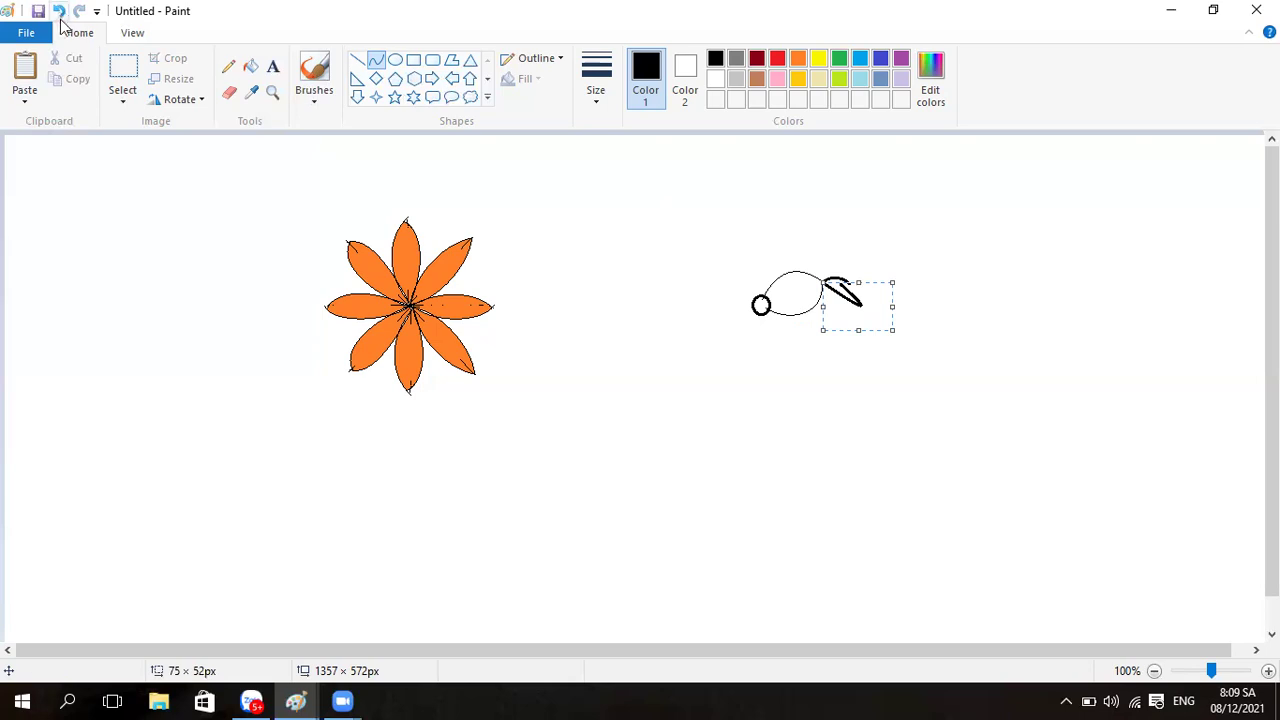
click(59, 11)
click(595, 88)
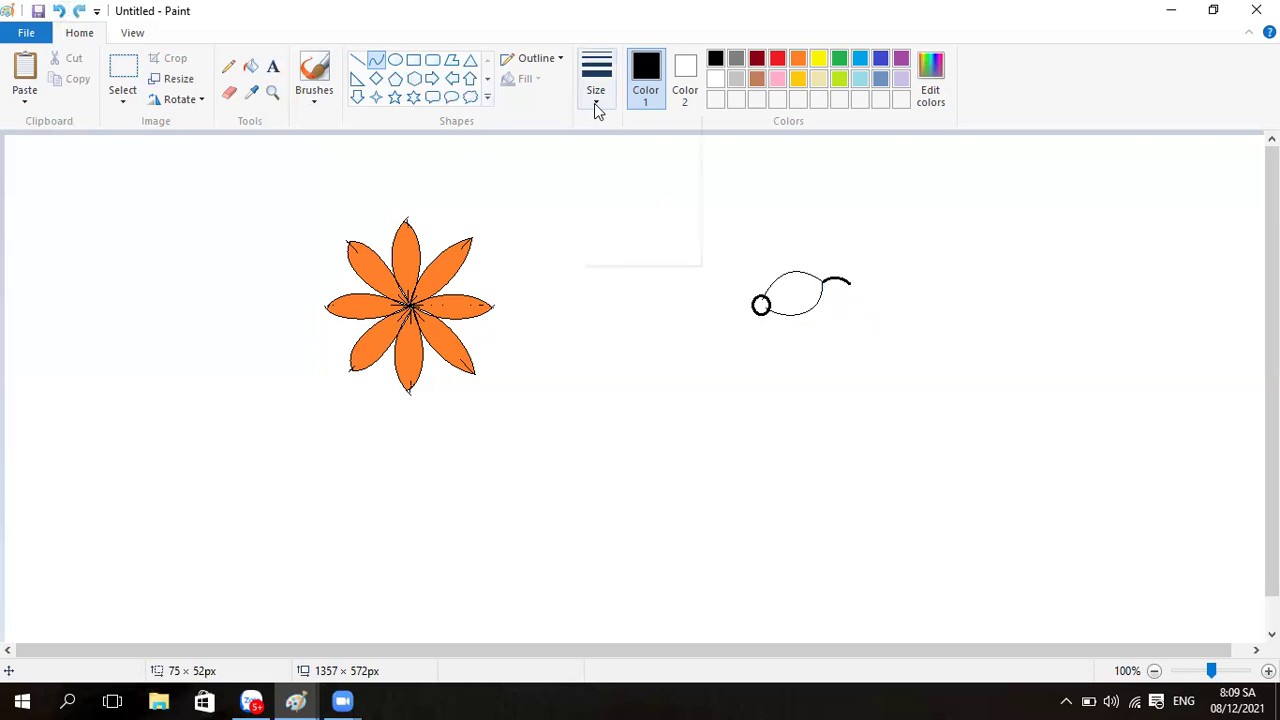
click(609, 131)
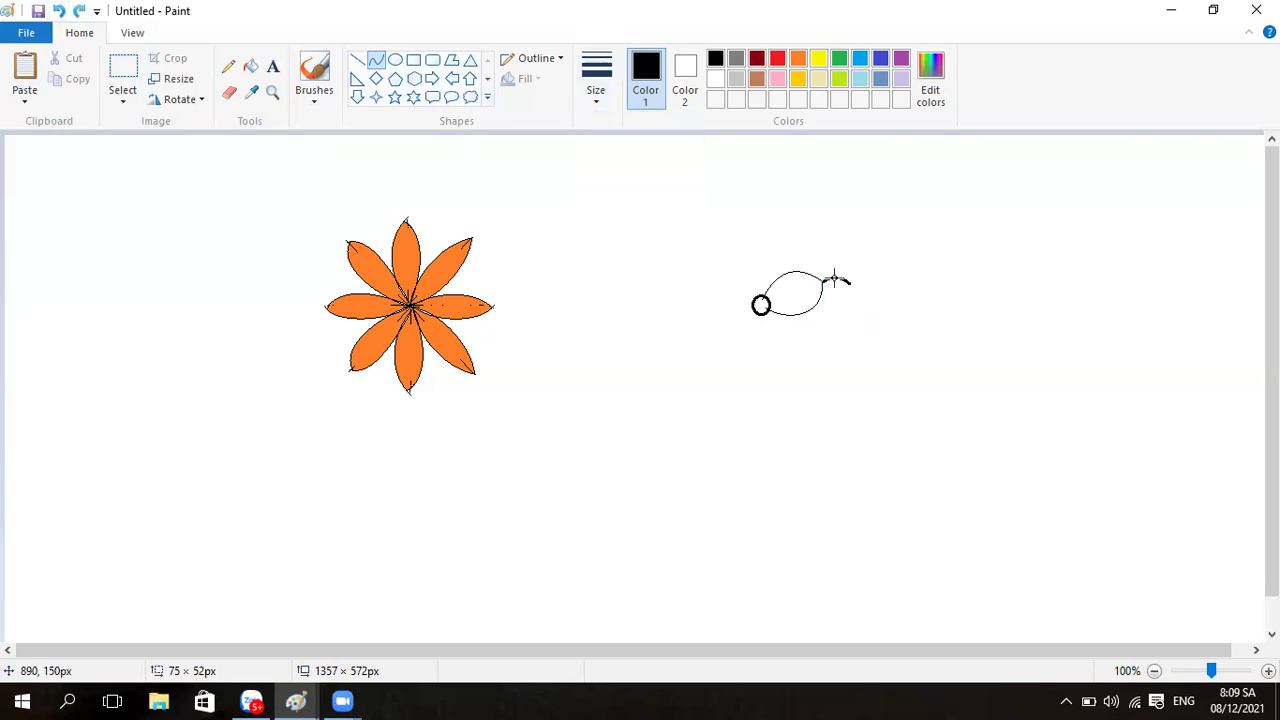
drag(816, 283, 842, 285)
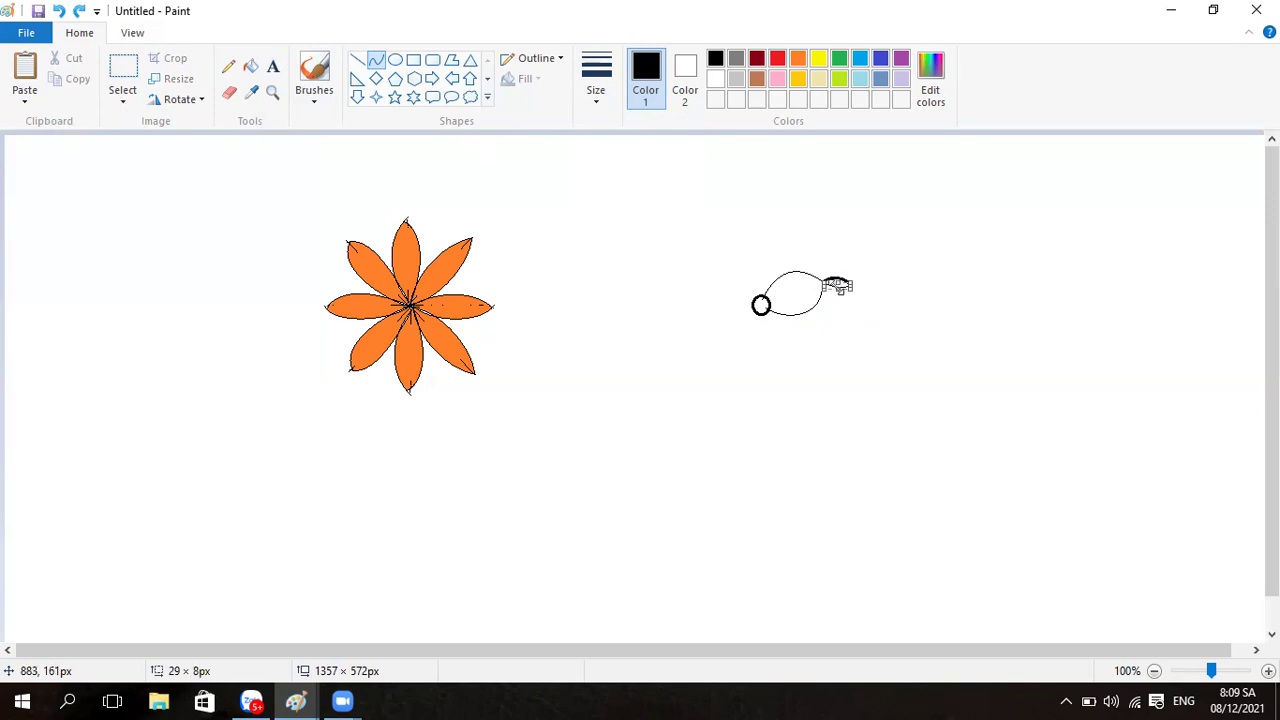
click(885, 276)
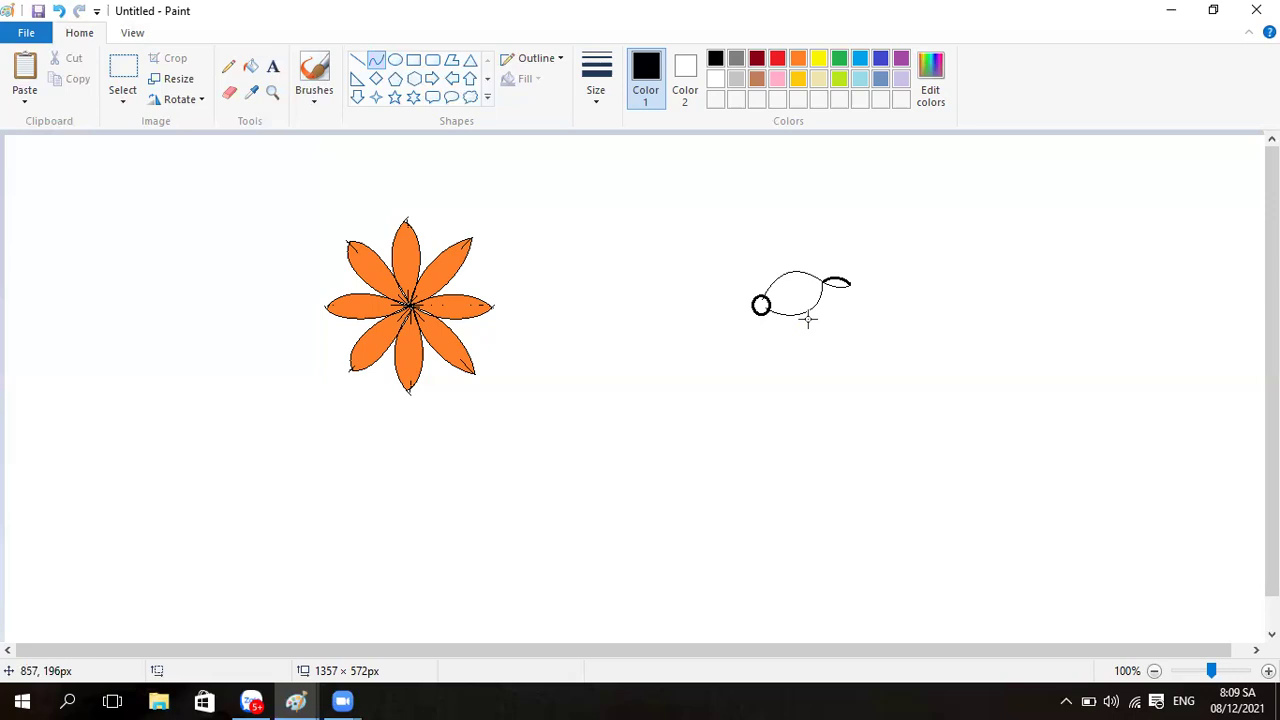
Step: Draw a tiny thin-outlined circle inside the leaf-shaped body, near its upper right part
click(395, 61)
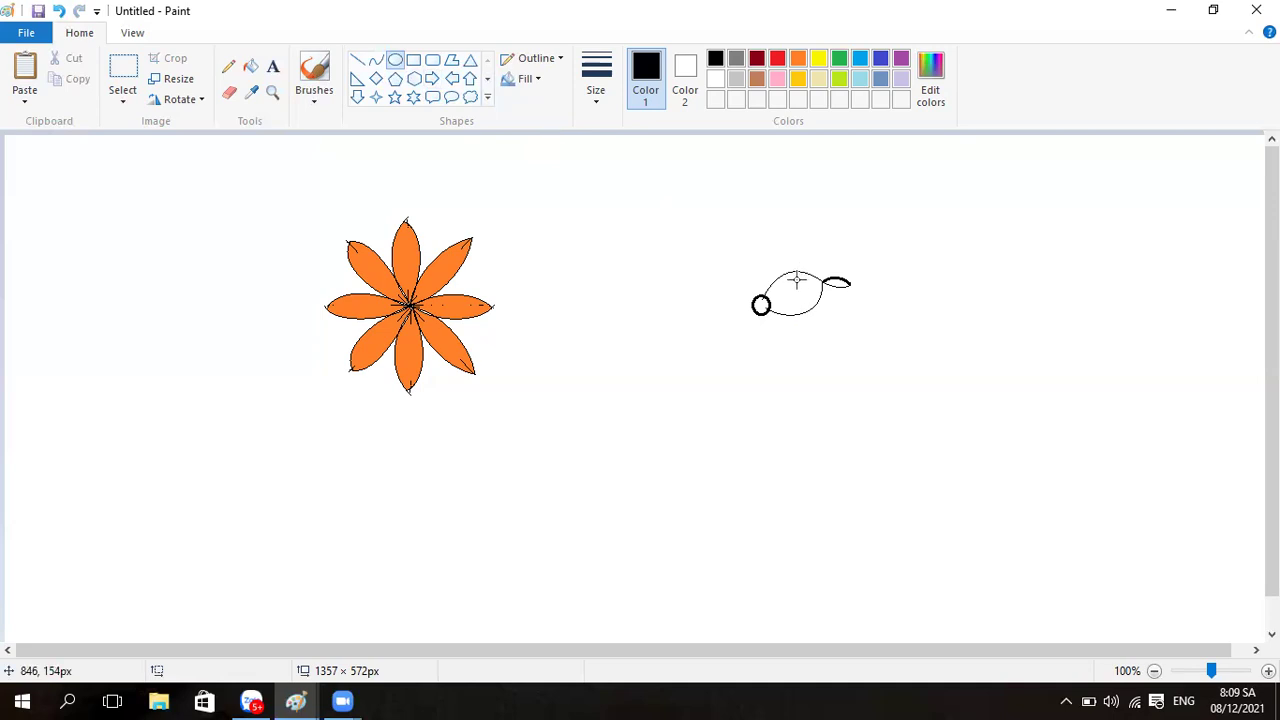
drag(797, 279, 805, 288)
click(988, 306)
Step: Try a V-shaped curve about 72 × 58 px above the head in the second-thinnest line size, and undo the misshapen curve
click(376, 62)
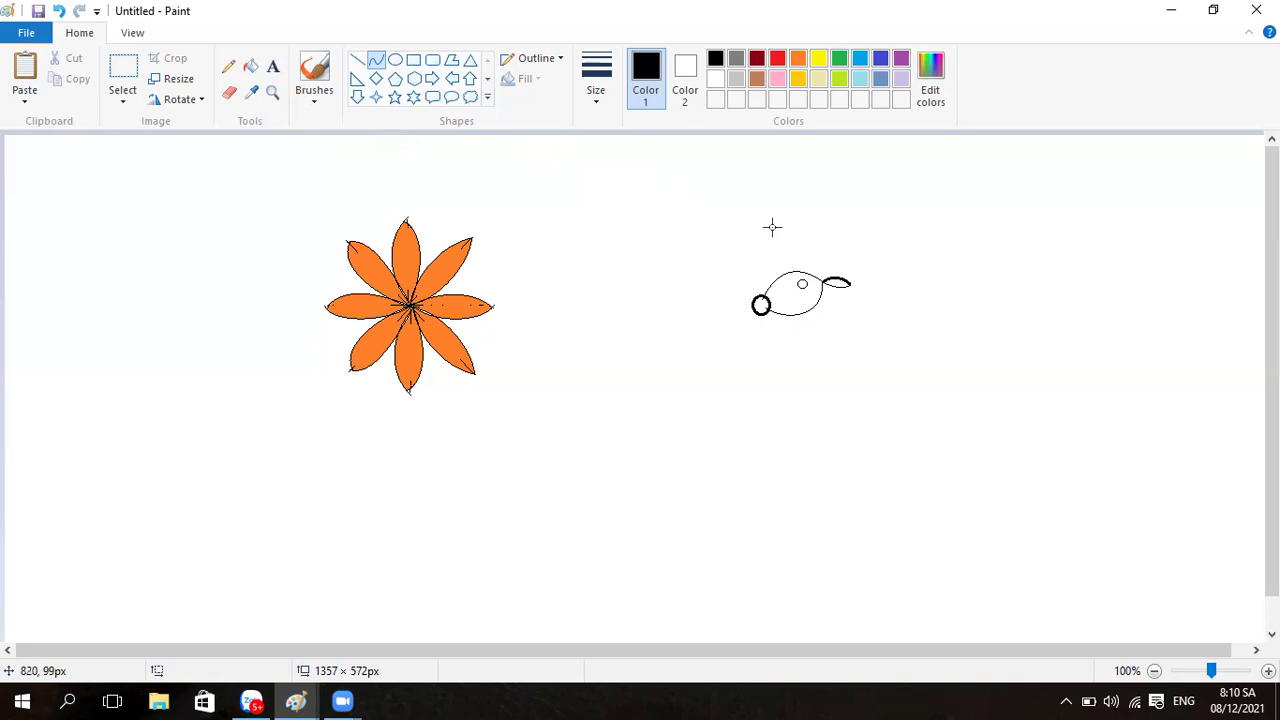
drag(772, 227, 840, 251)
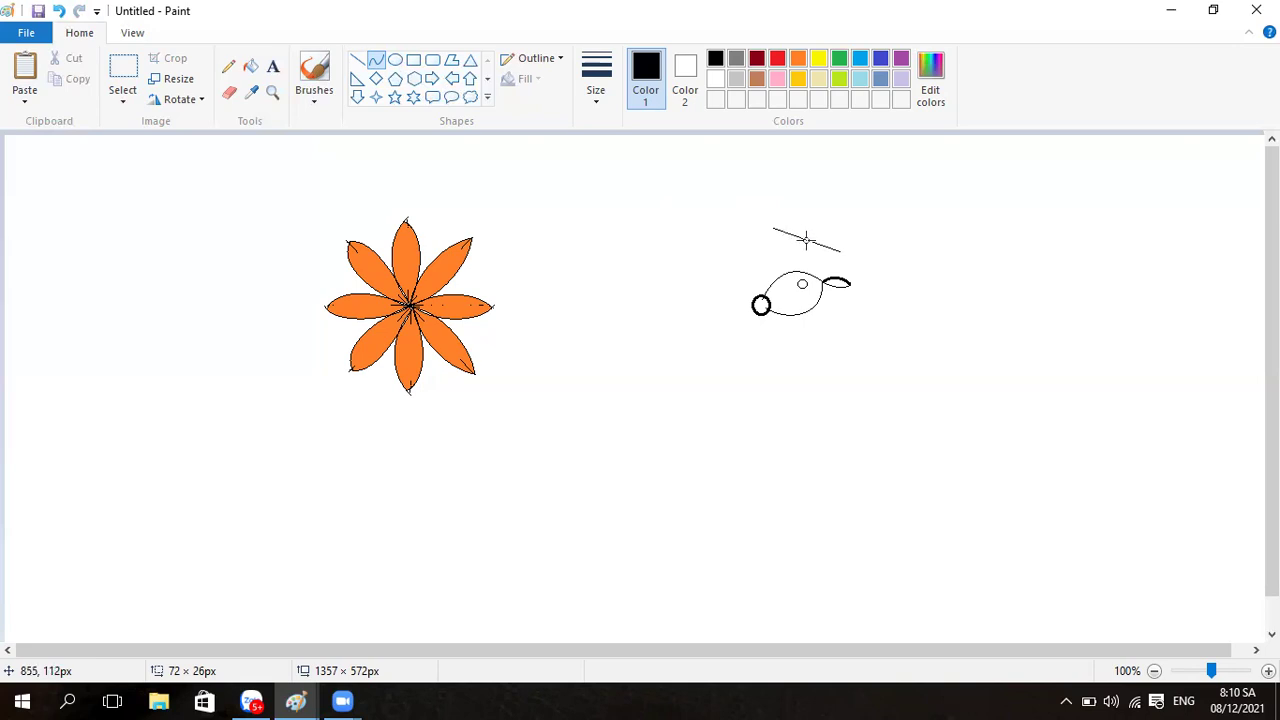
mouse_move(810, 240)
mouse_down()
mouse_move(785, 260)
mouse_move(801, 285)
mouse_up()
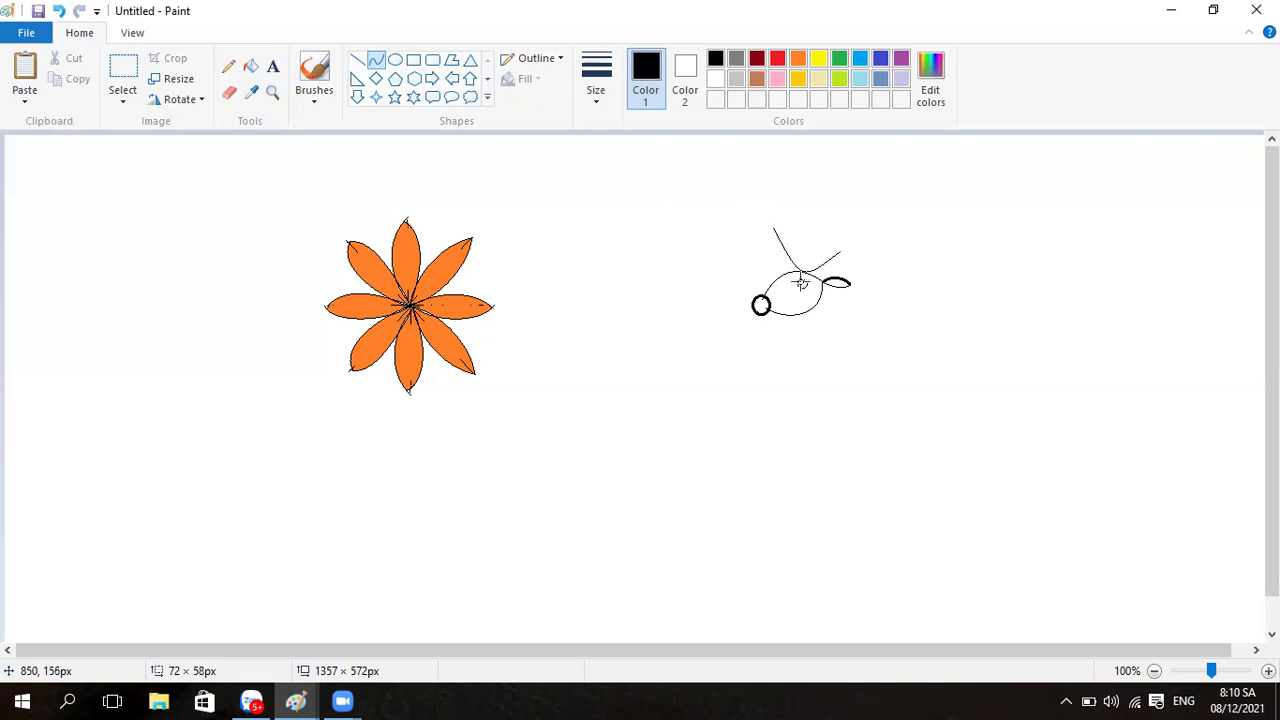
click(596, 100)
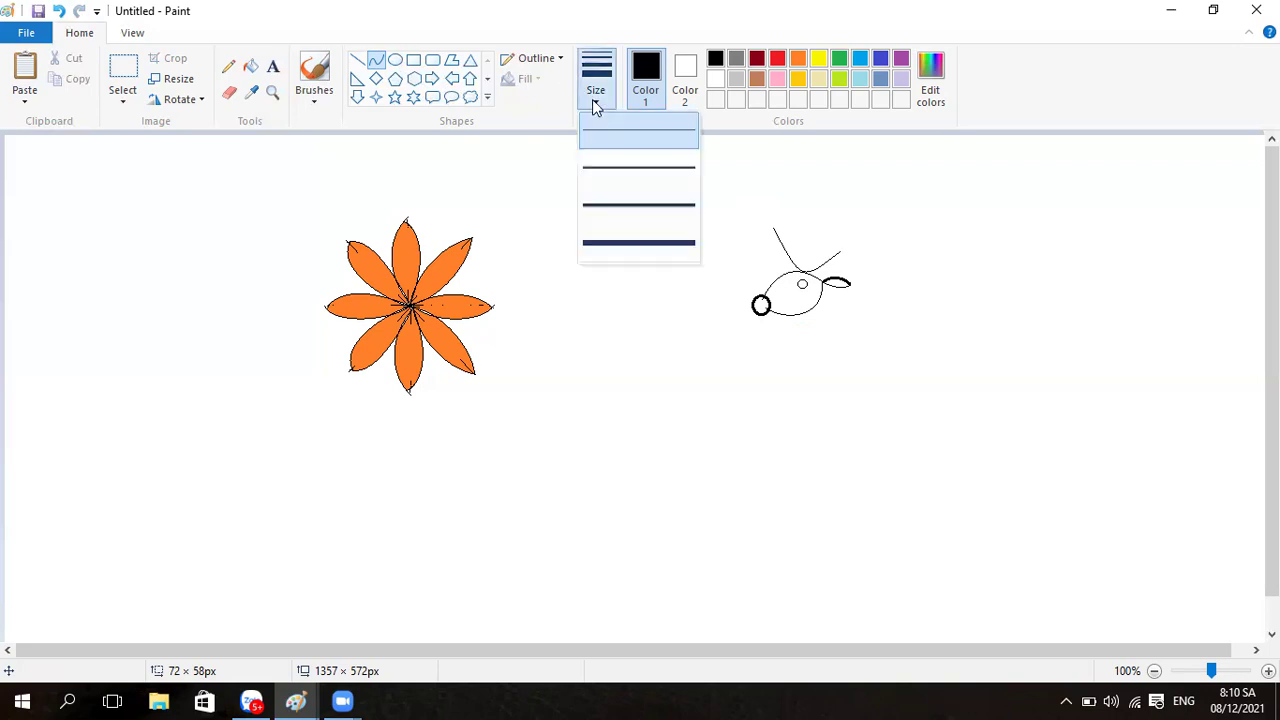
click(616, 170)
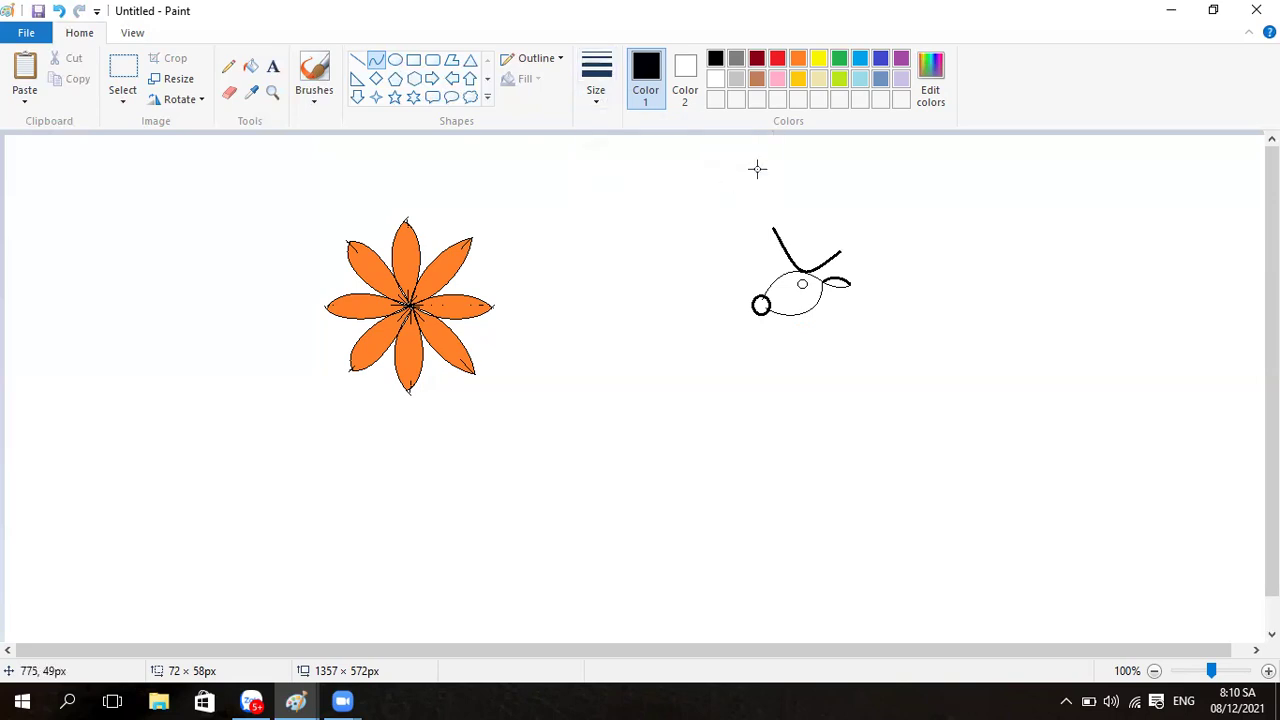
click(877, 171)
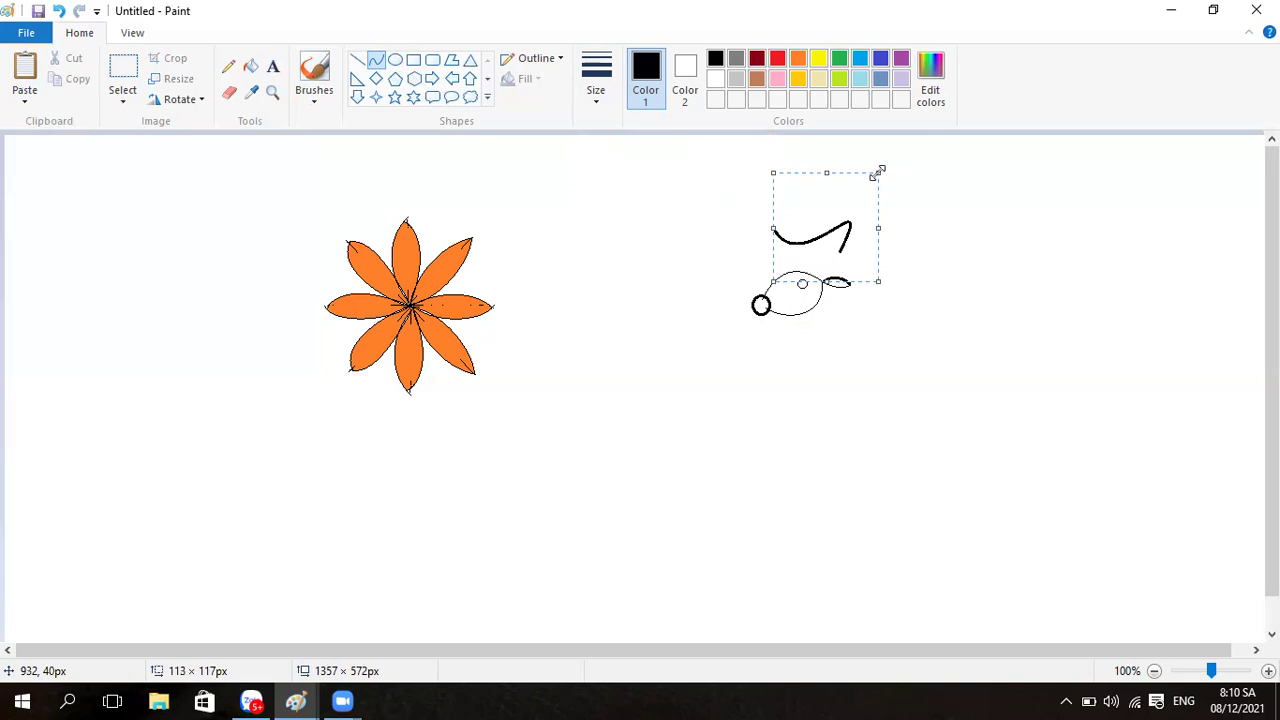
click(59, 12)
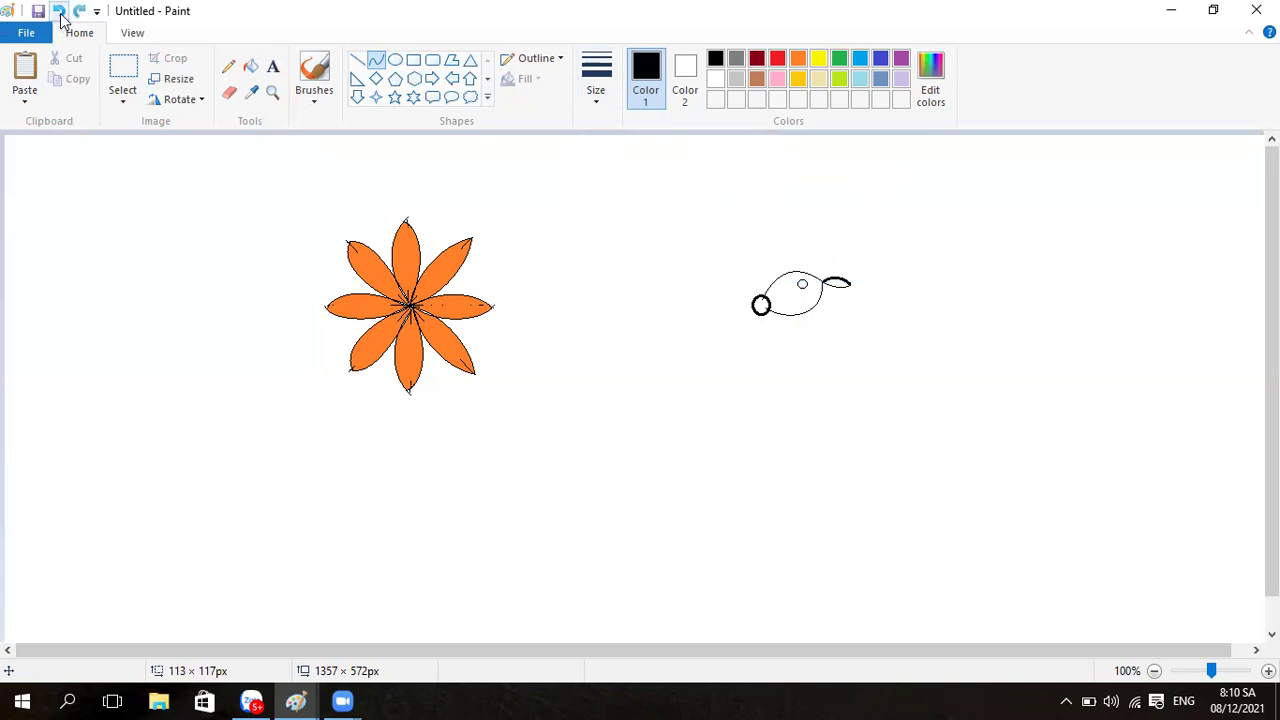
Step: Draw a V-shaped antler curve about 67 × 63 px on top of the head and add a short prong of about 8 × 12 px to its left branch
drag(774, 224, 802, 284)
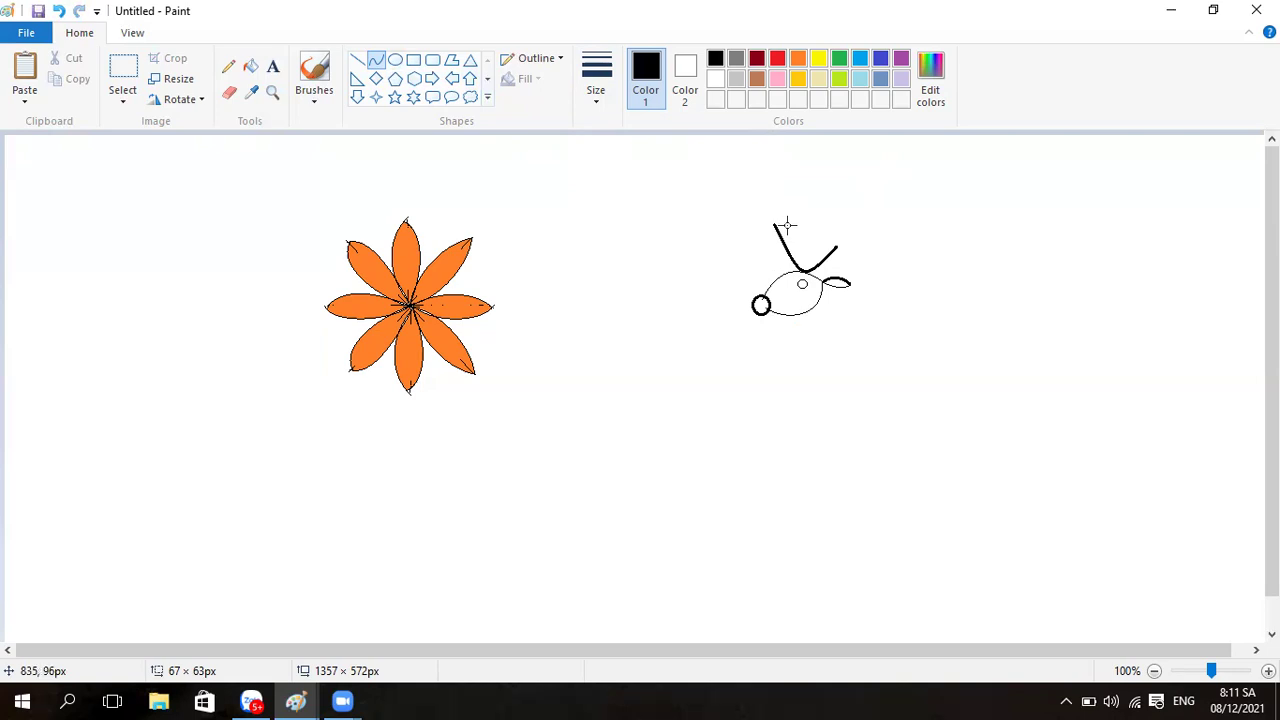
drag(787, 225, 786, 234)
drag(820, 242, 826, 250)
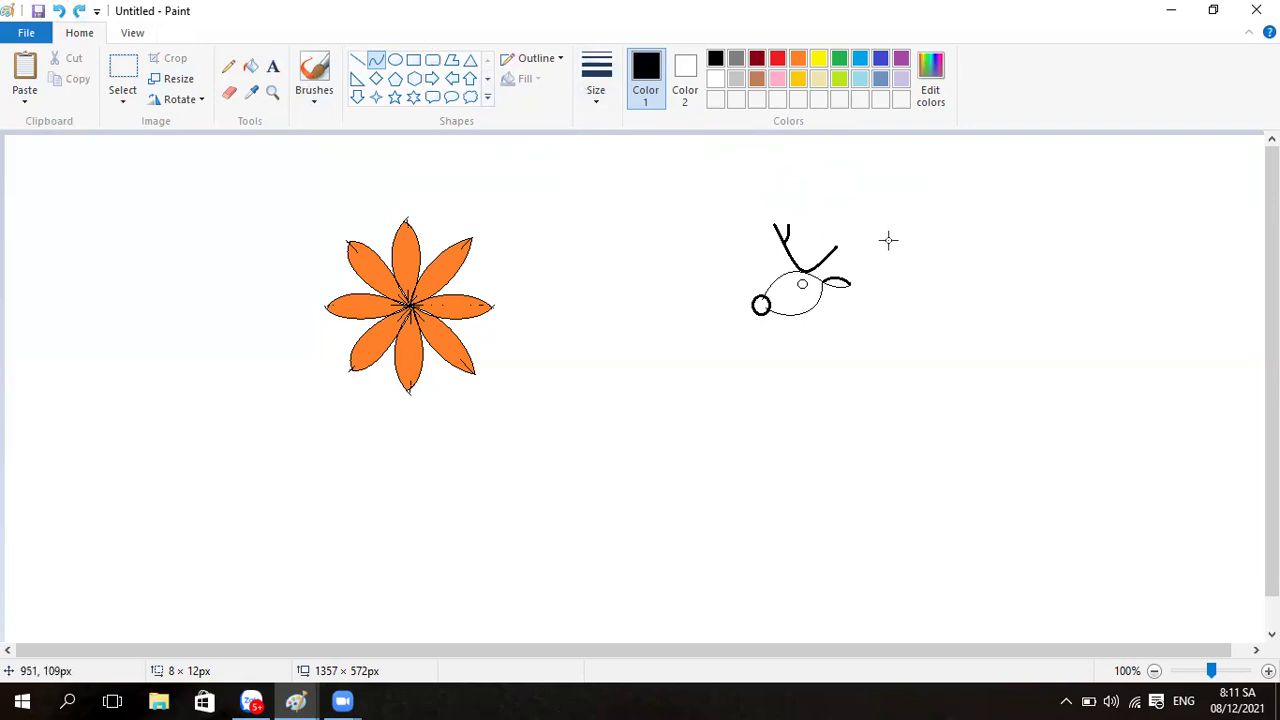
Step: Add an upright antler branch about 12 × 47 px inside the V and a straight prong about 13 × 12 px near its top
drag(822, 228, 811, 273)
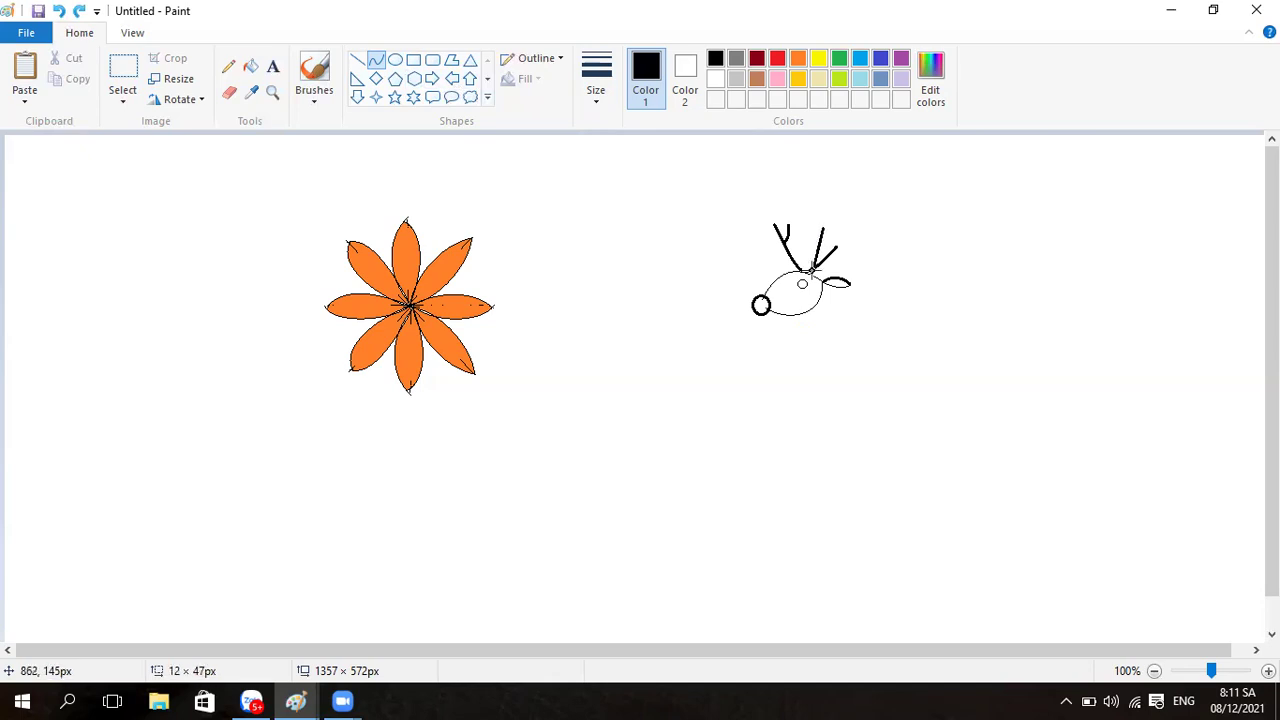
click(358, 61)
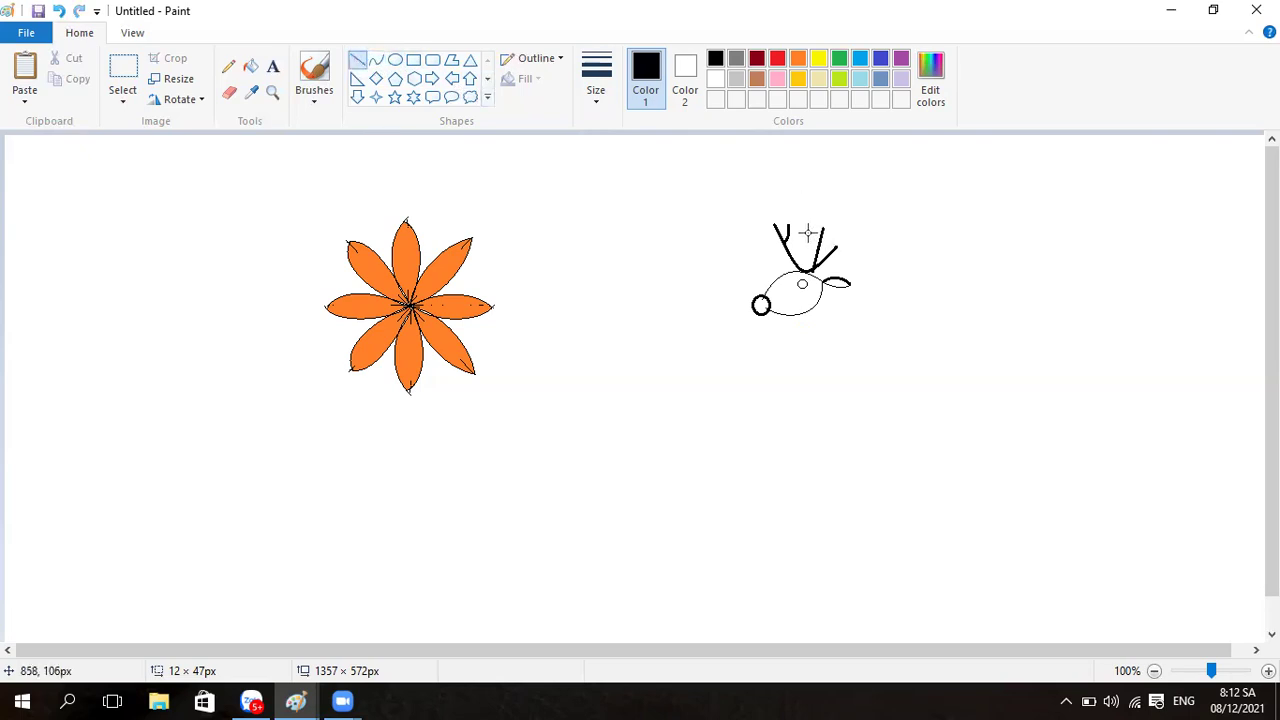
drag(807, 229, 818, 239)
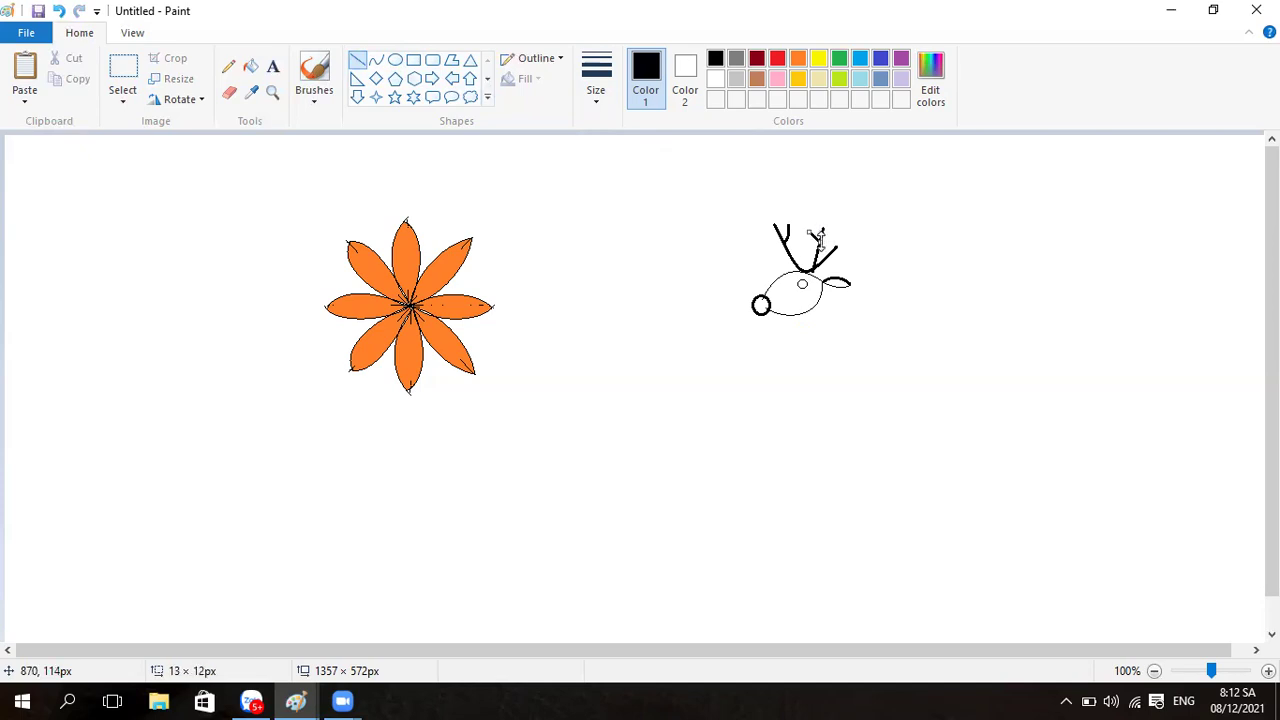
click(877, 205)
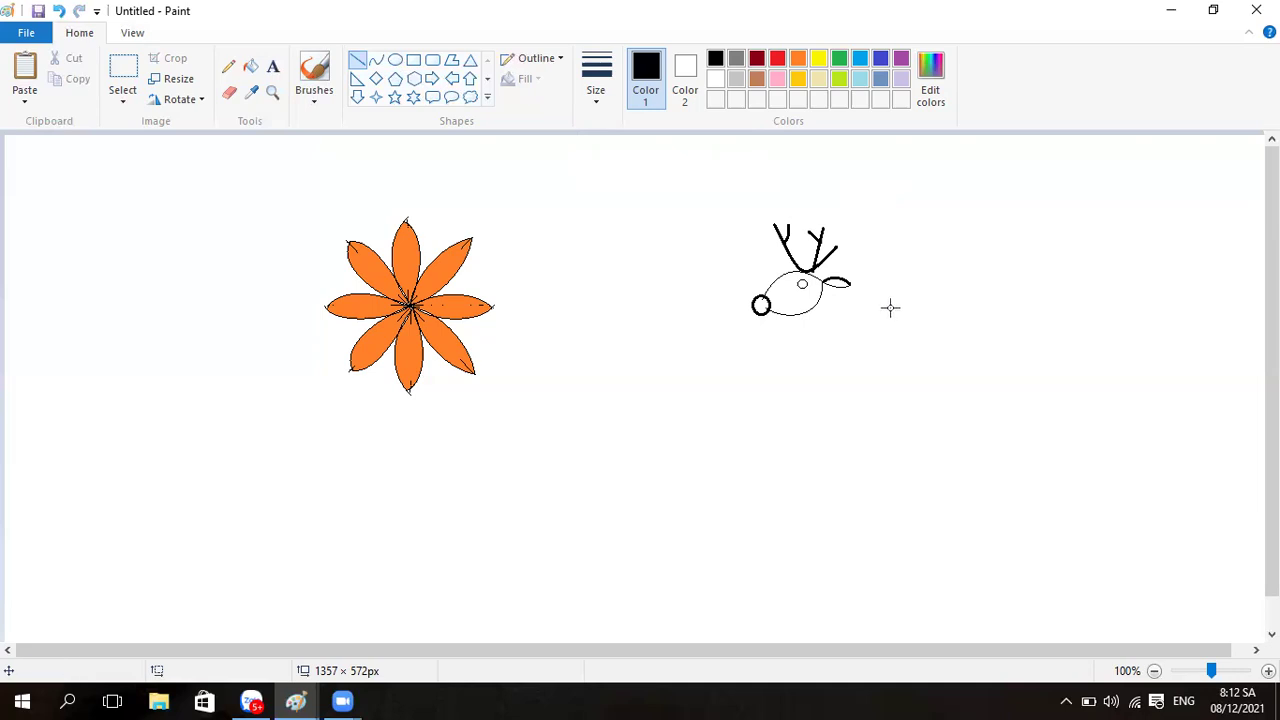
Step: Draw a body ellipse about 149 × 74 px in the thinnest line size below and to the right of the deer's head
click(395, 60)
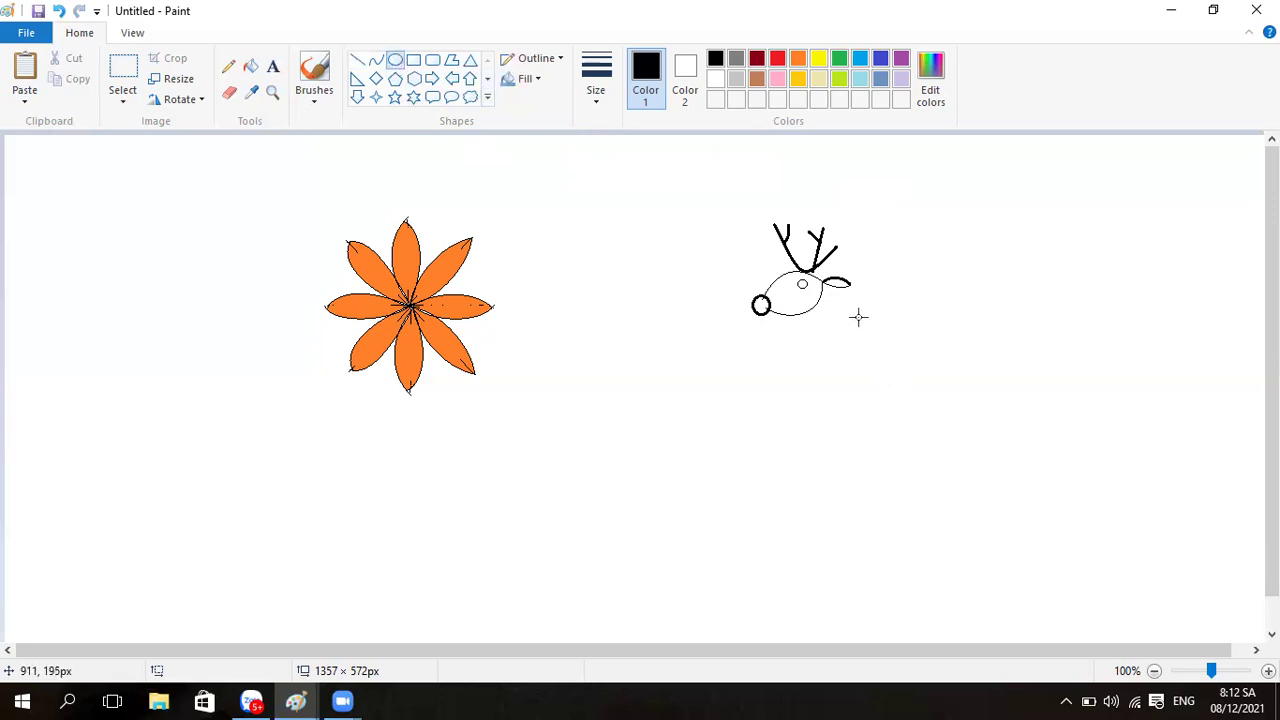
click(600, 102)
click(606, 130)
drag(855, 322, 994, 390)
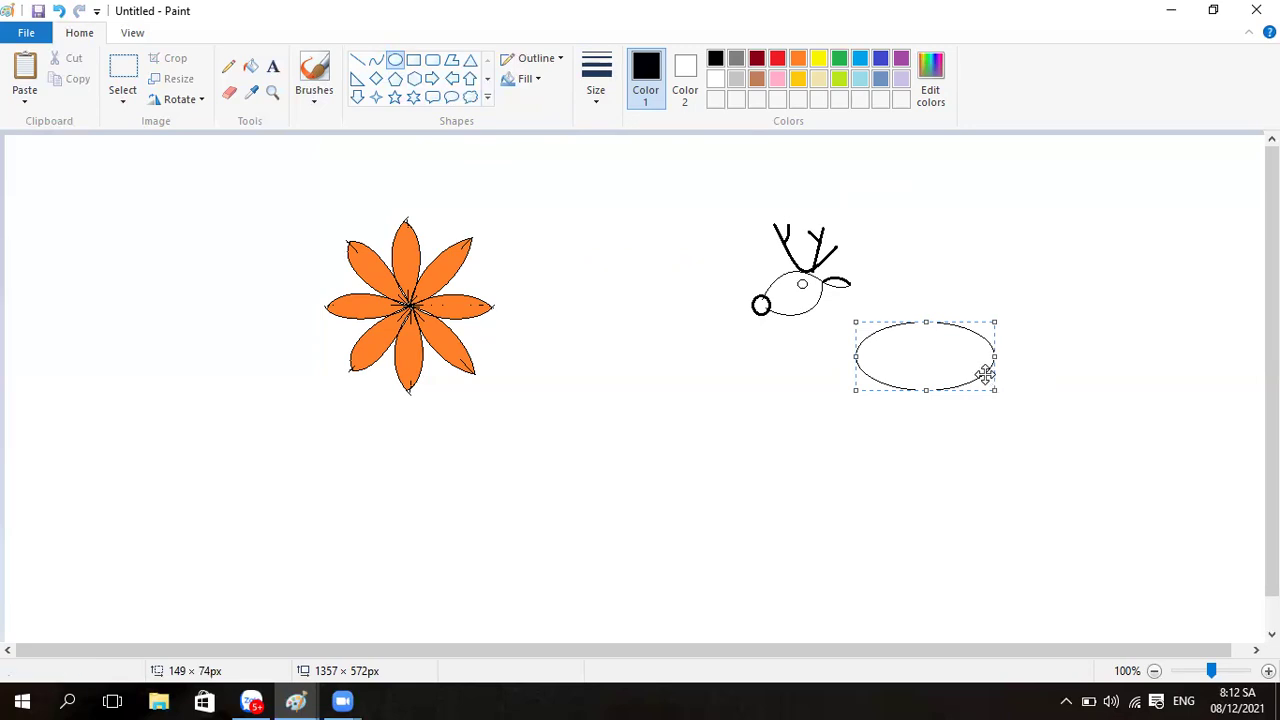
drag(951, 361, 942, 361)
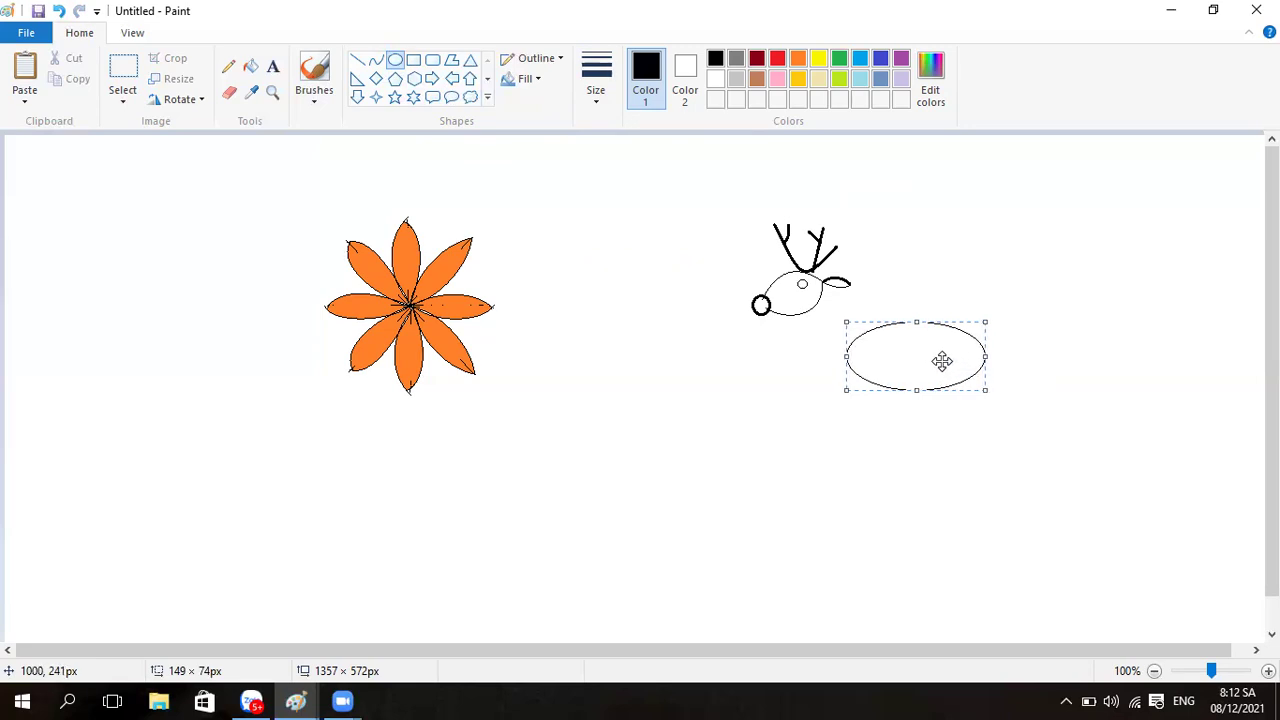
click(1040, 305)
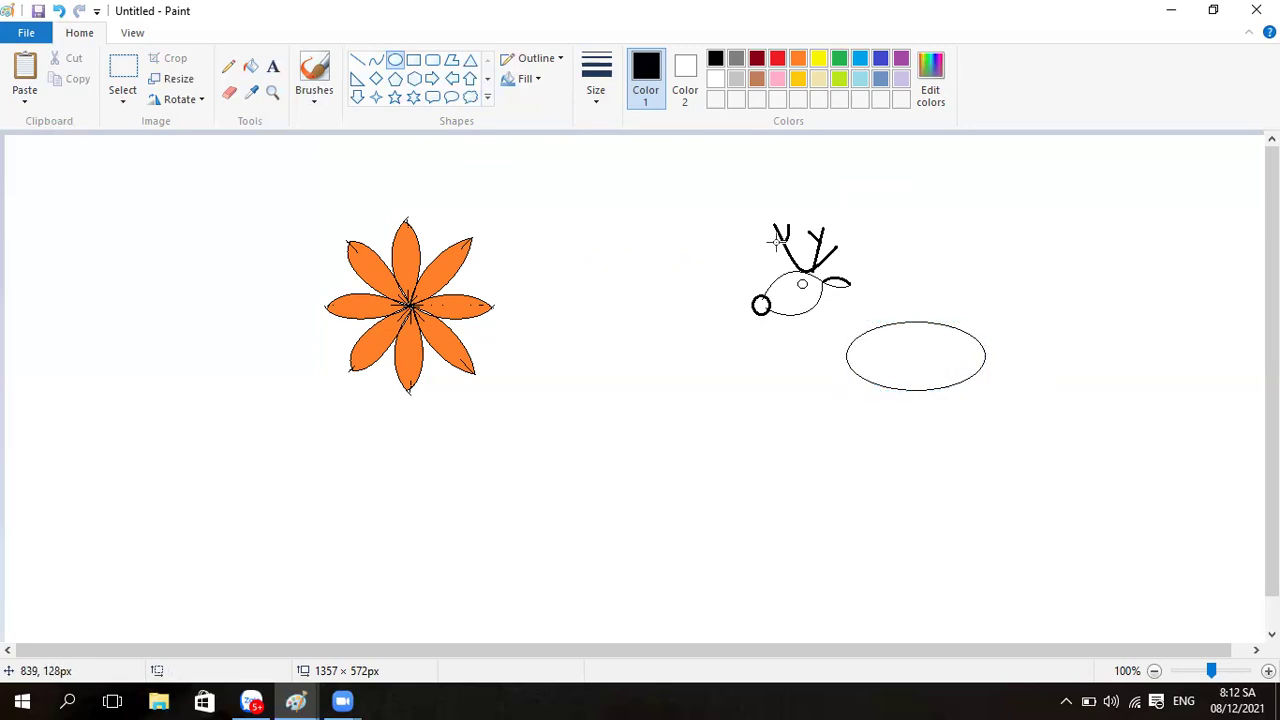
Step: Connect the head to the body ellipse with two straight, slanted neck lines
click(358, 61)
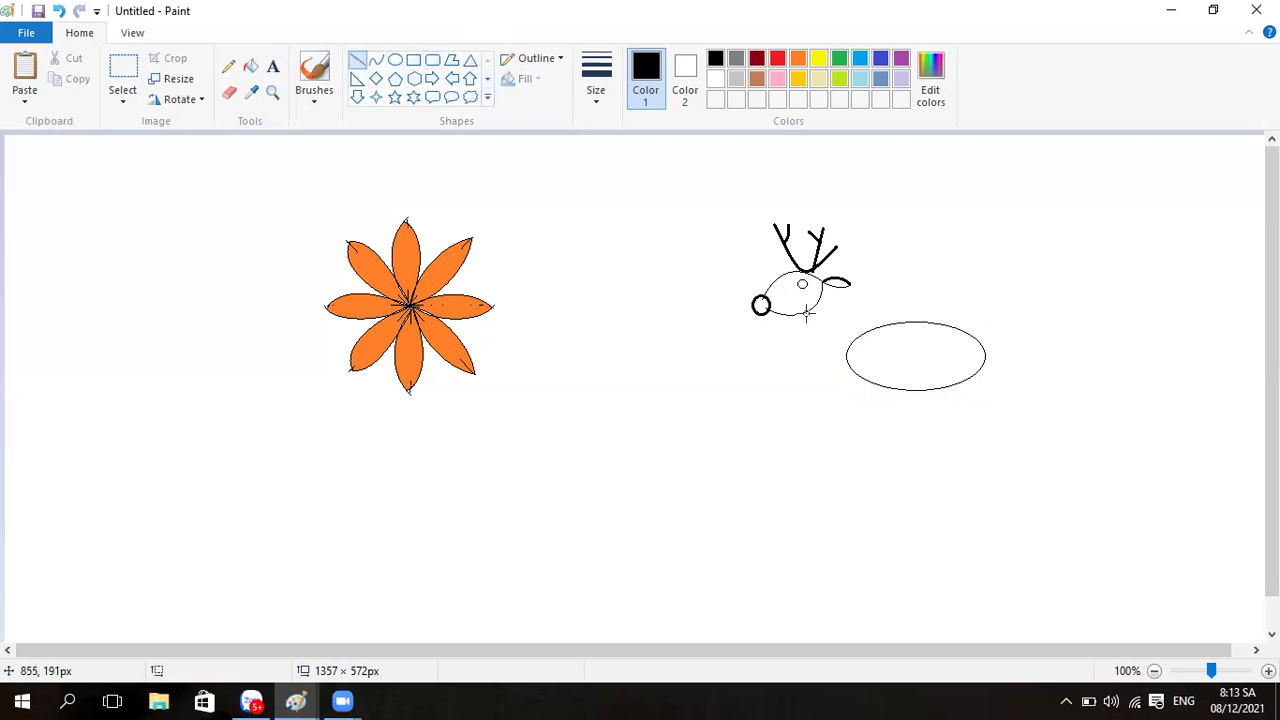
drag(806, 313, 853, 343)
click(980, 263)
drag(820, 296, 897, 322)
click(802, 322)
click(855, 380)
drag(855, 380, 860, 377)
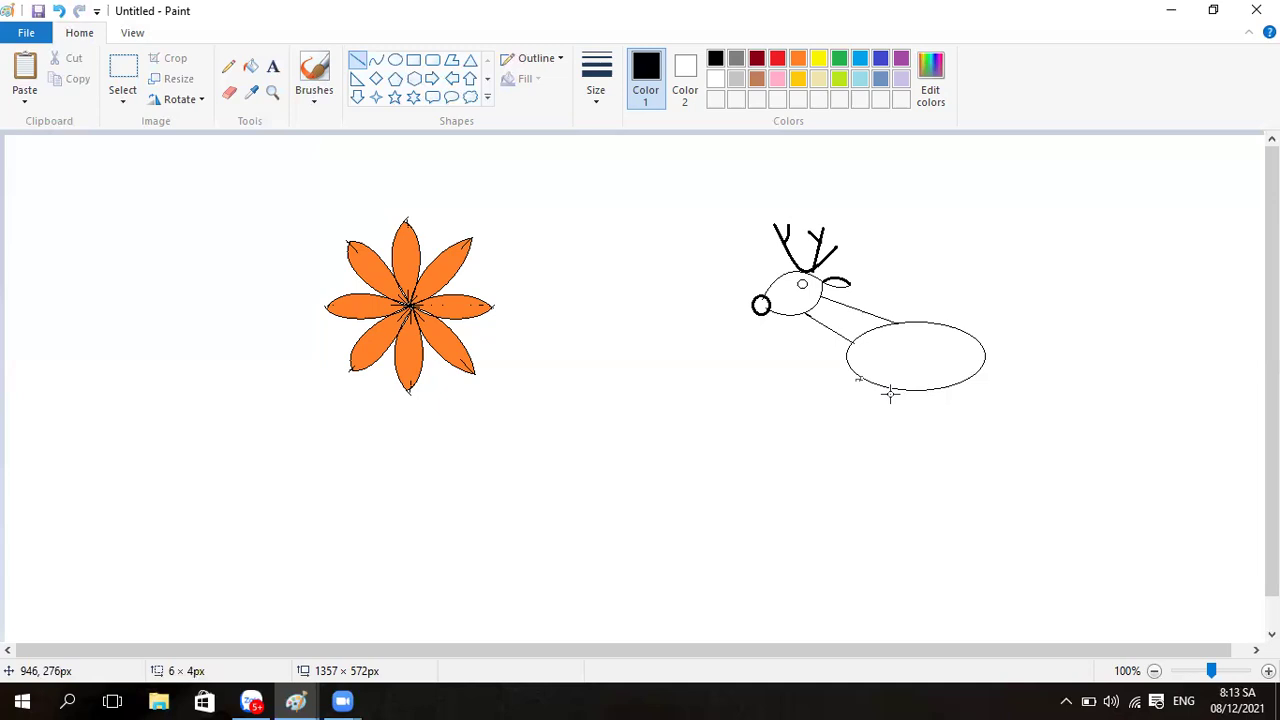
drag(884, 386, 883, 459)
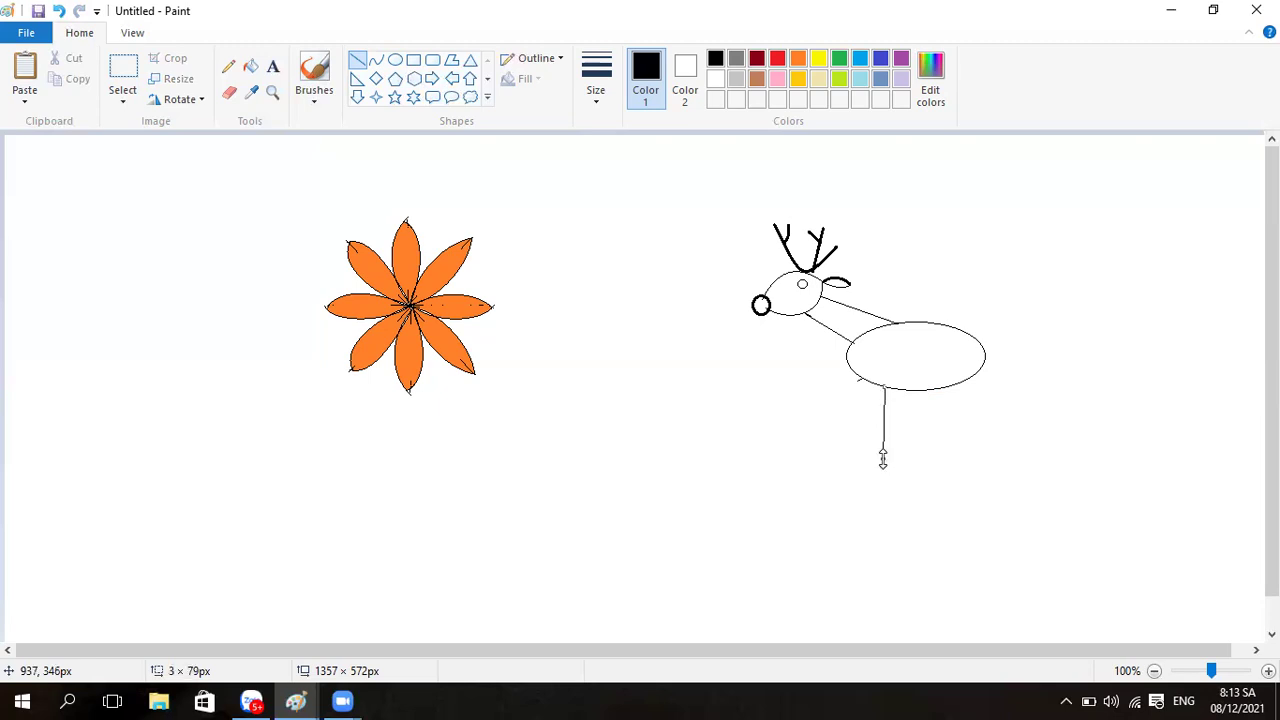
click(963, 483)
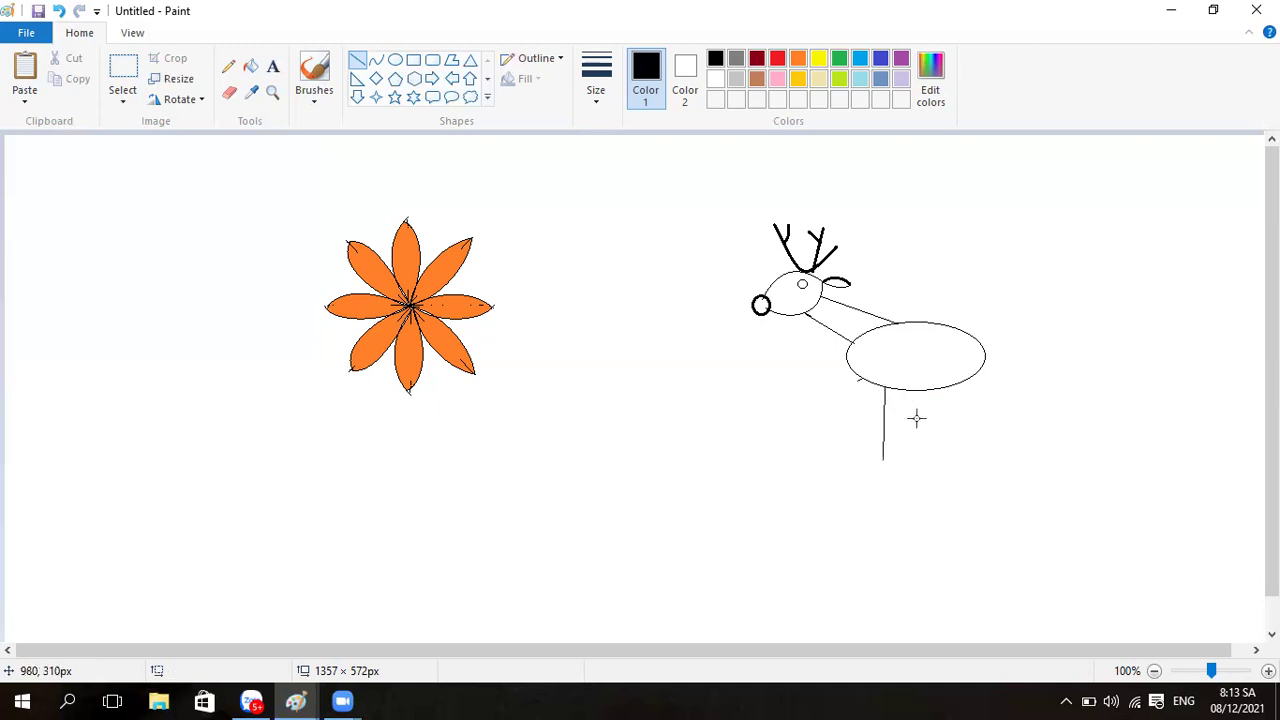
drag(894, 389, 889, 453)
click(974, 463)
drag(903, 392, 903, 400)
click(1012, 469)
drag(901, 387, 898, 453)
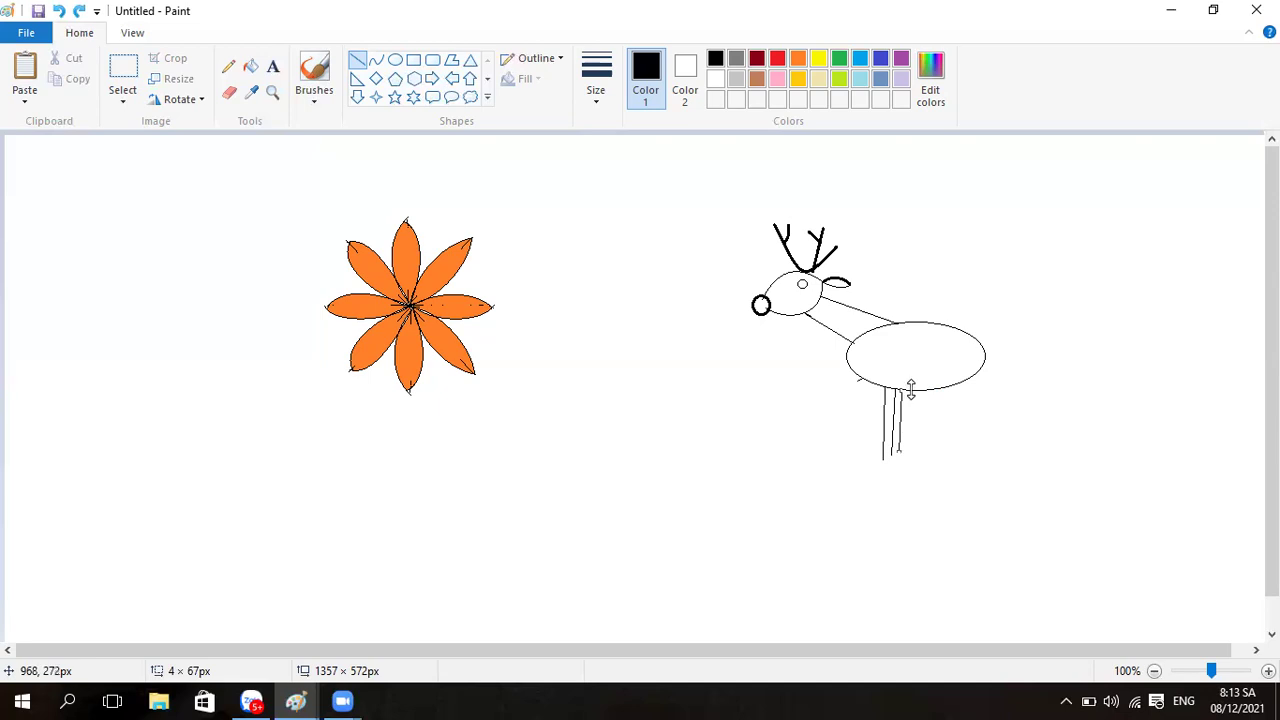
drag(909, 391, 905, 451)
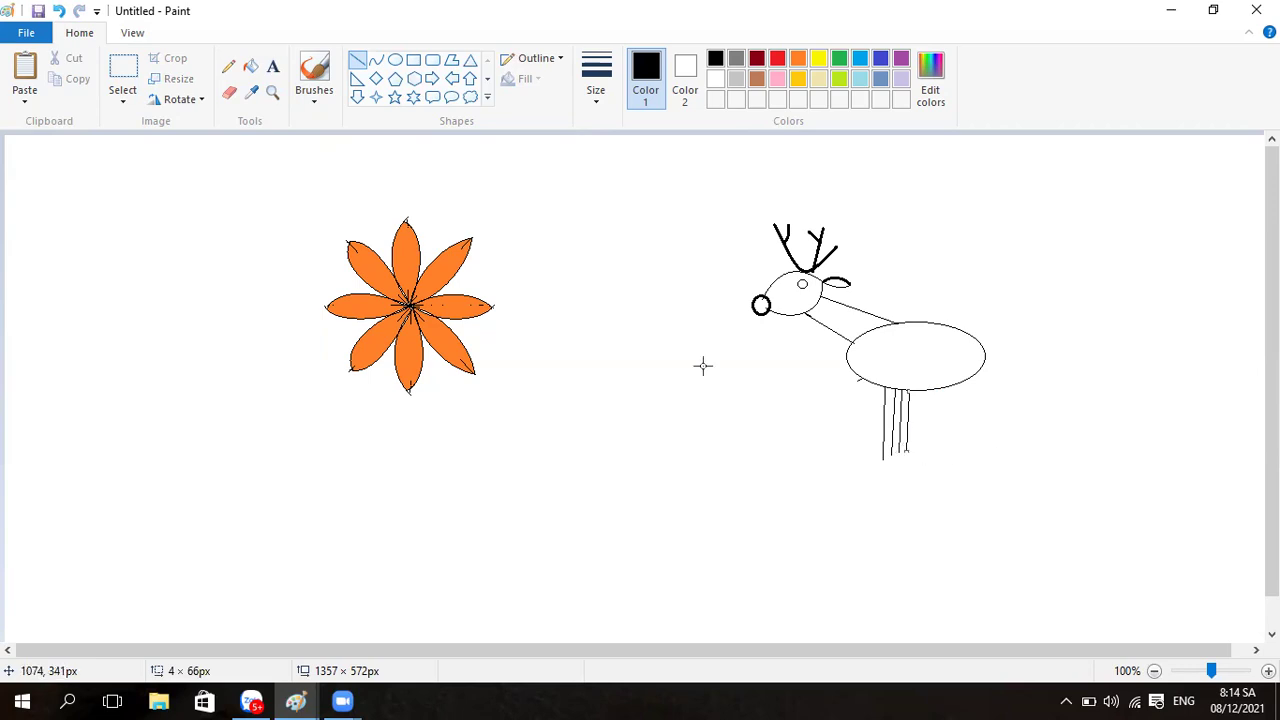
click(59, 11)
click(59, 11)
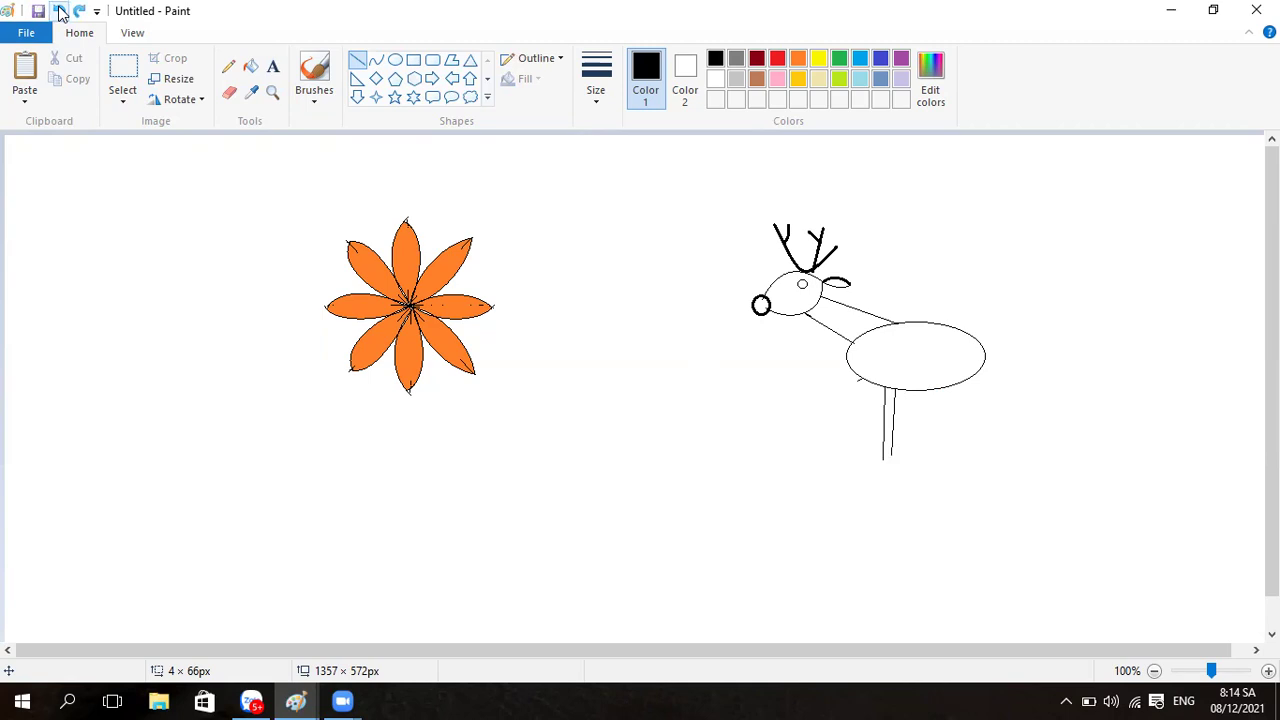
click(59, 11)
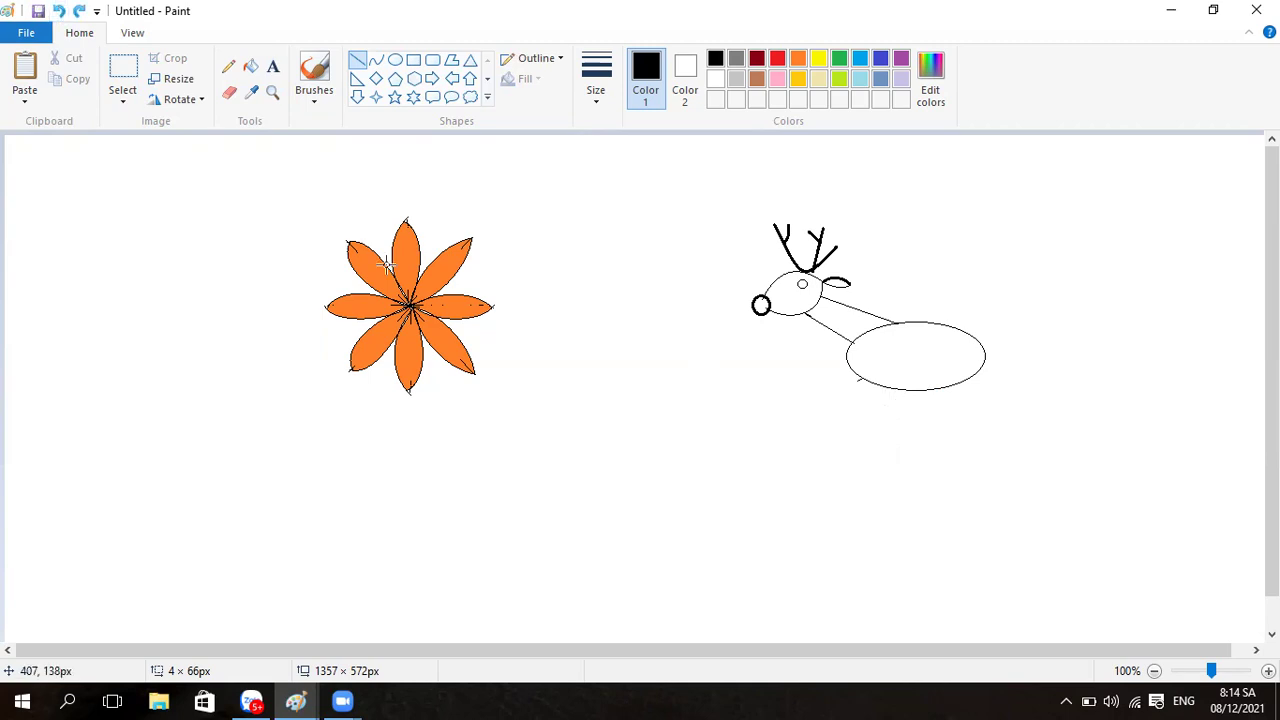
click(598, 98)
click(617, 178)
drag(885, 389, 886, 451)
click(908, 423)
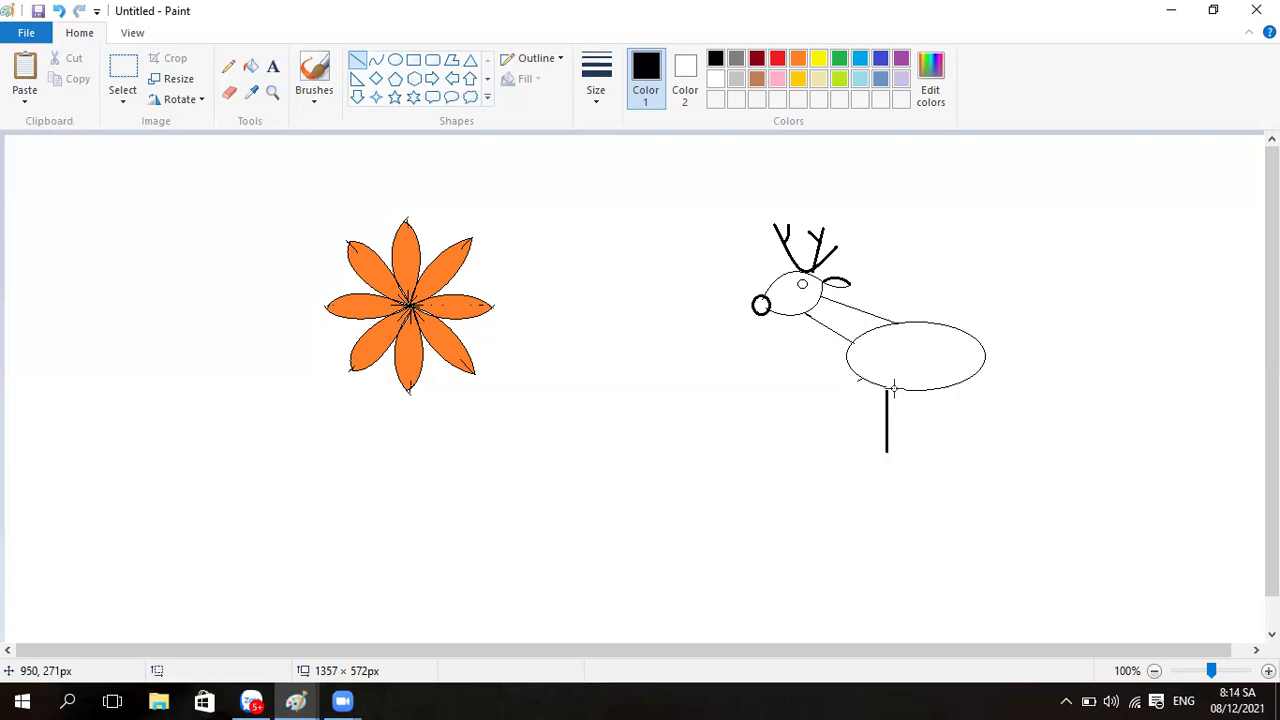
key(ctrl+z)
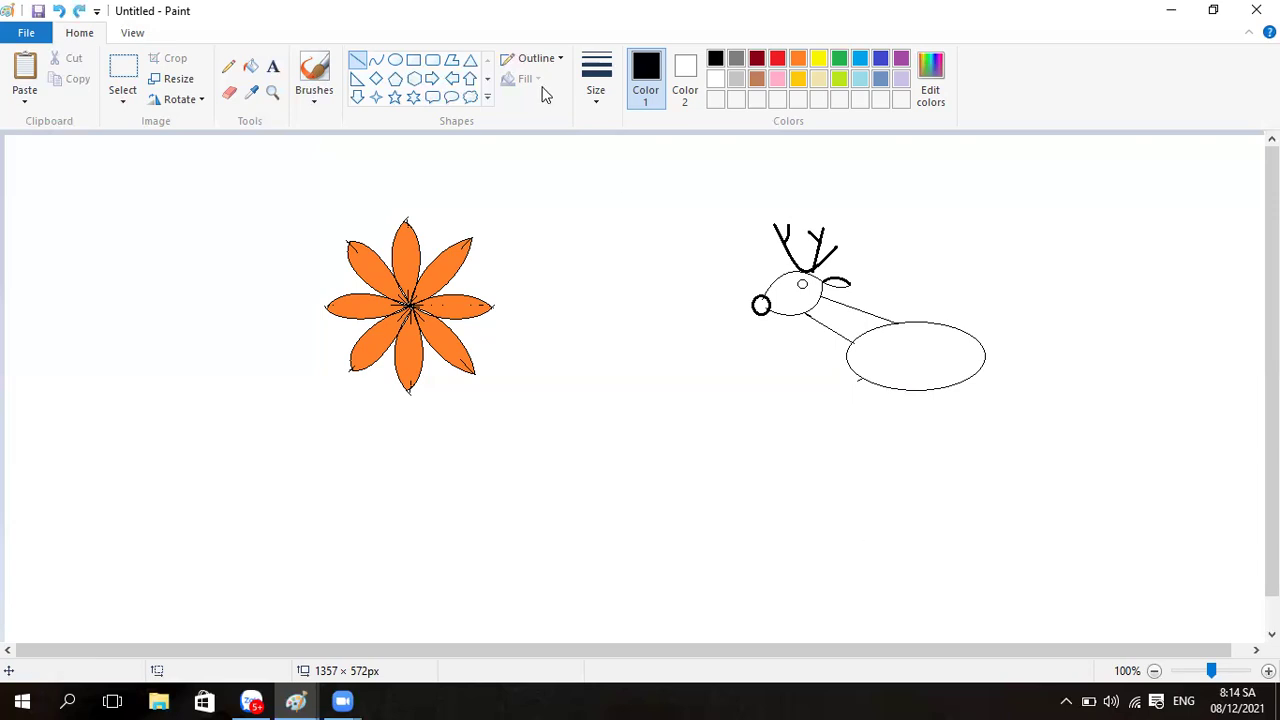
Step: Draw two narrow rectangular front legs side by side under the left part of the body in the thinnest line size
click(415, 62)
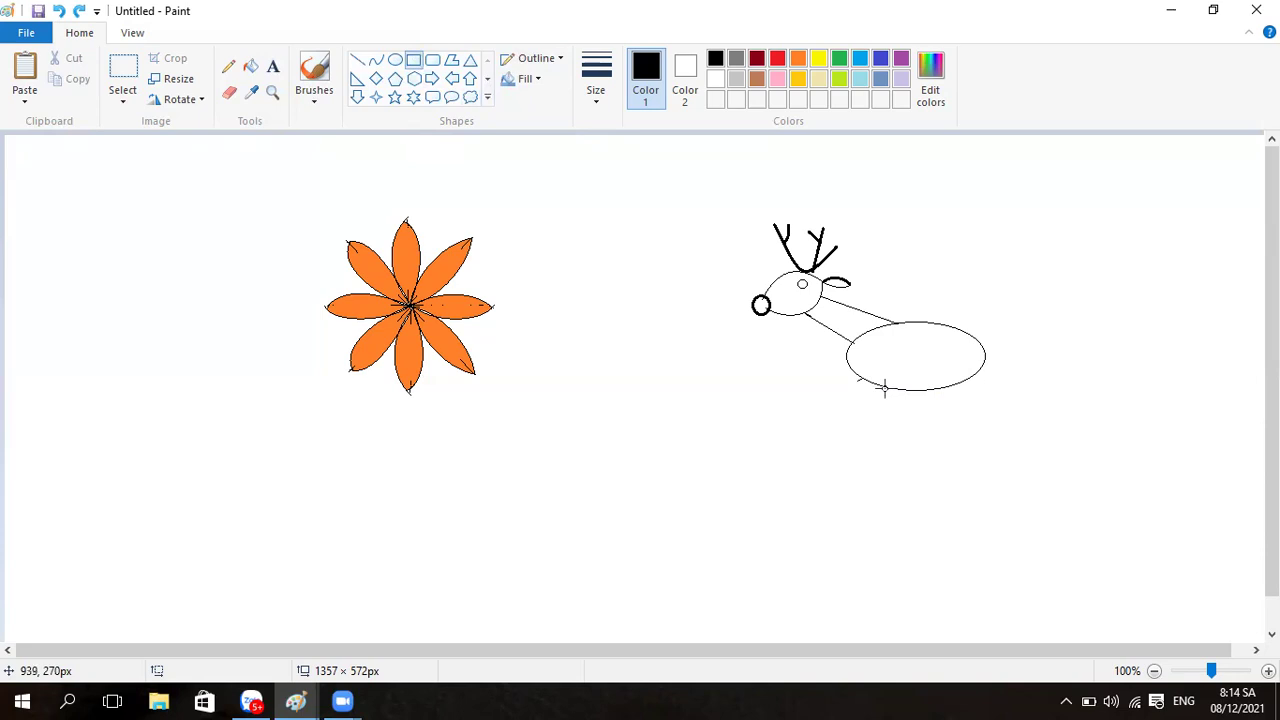
drag(884, 384, 892, 432)
key(ctrl+z)
click(593, 100)
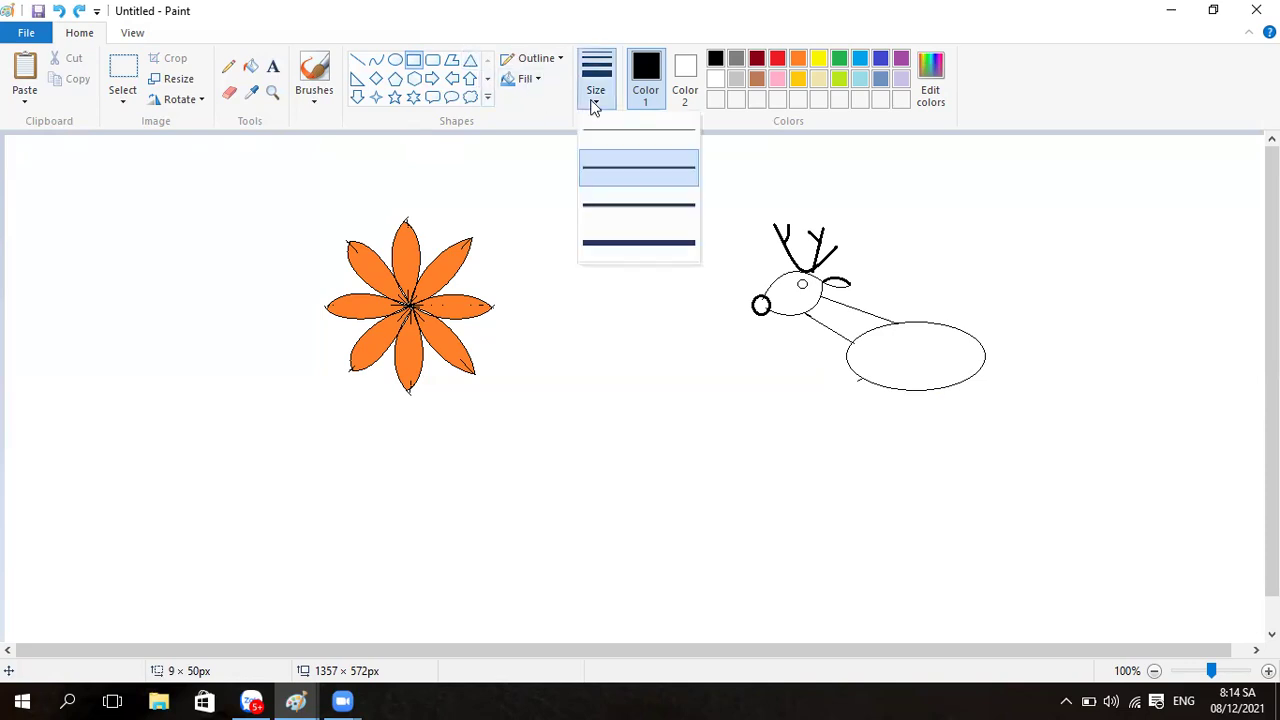
click(597, 128)
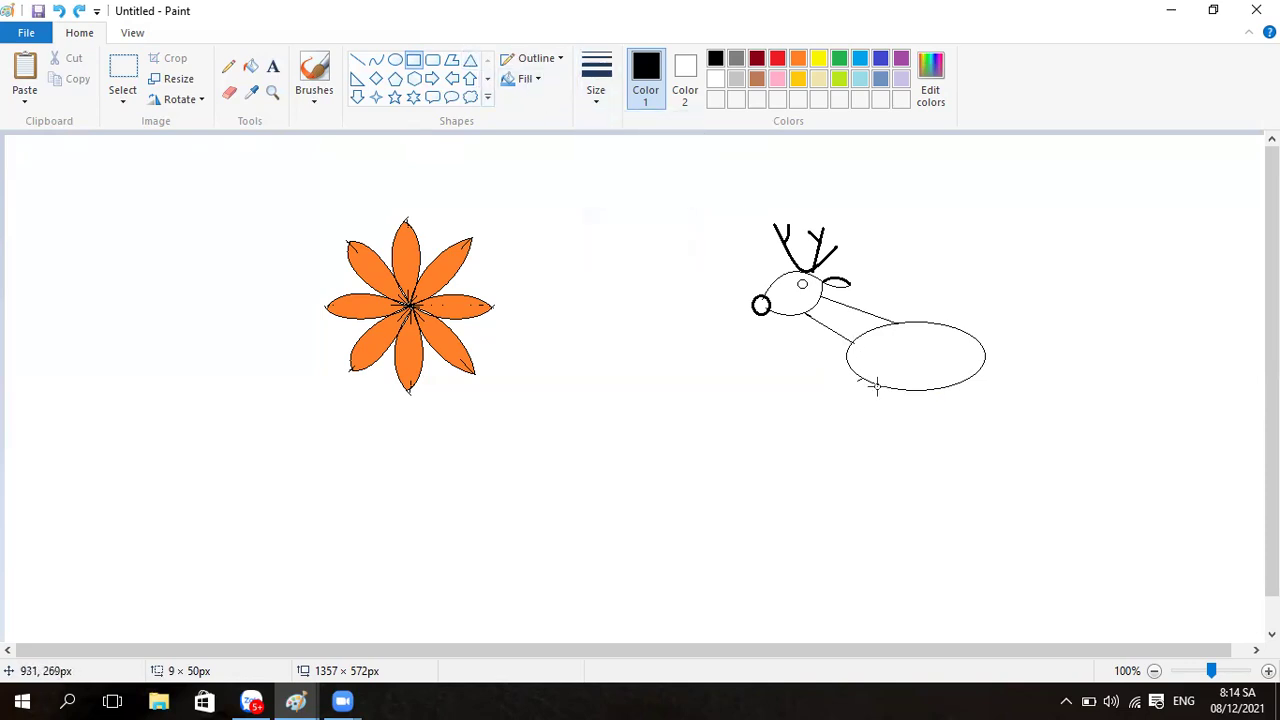
drag(882, 384, 887, 462)
click(920, 417)
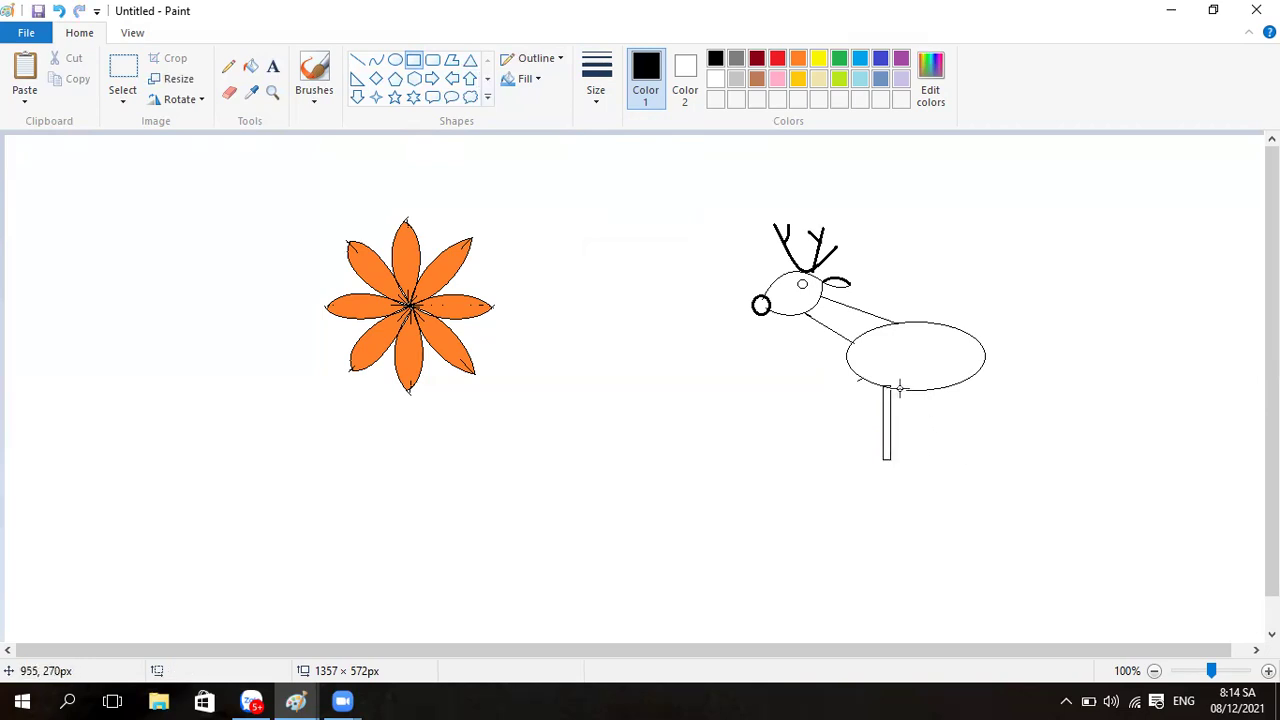
drag(897, 388, 904, 457)
click(1046, 442)
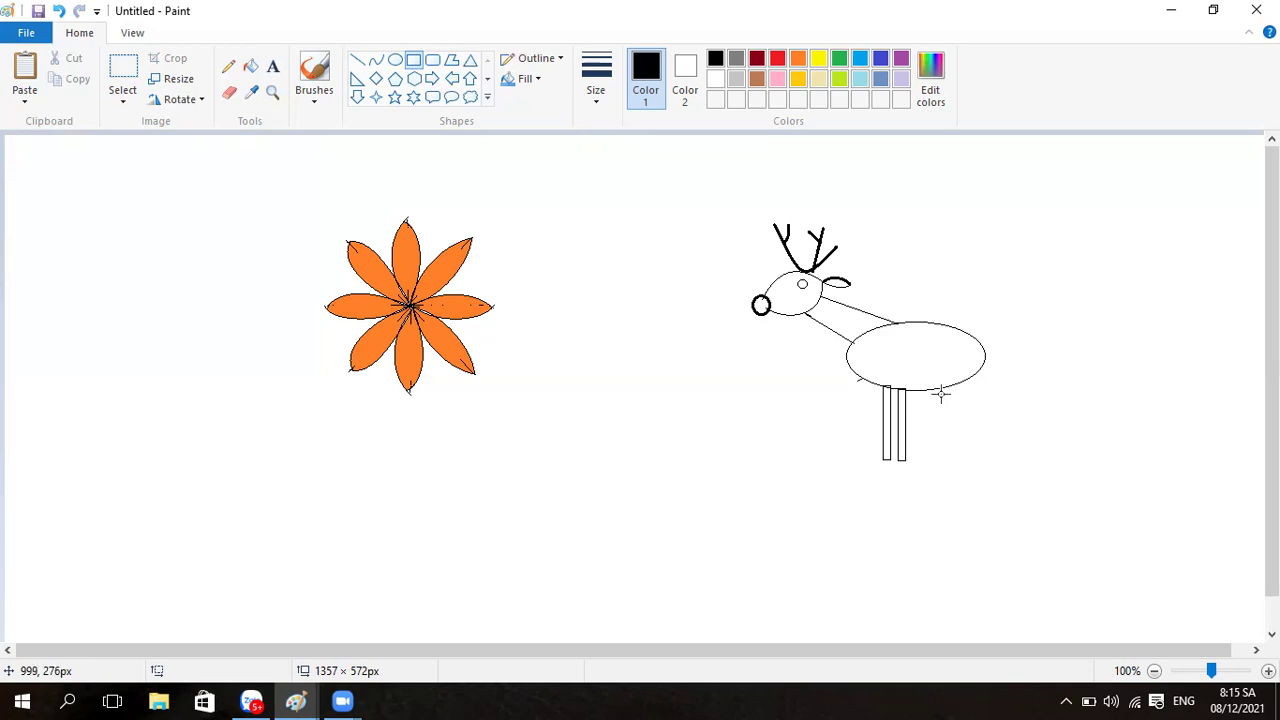
Step: Draw two narrow rectangular hind legs under the right part of the body, the rearmost about 9 × 78 px
drag(937, 389, 947, 458)
click(1046, 406)
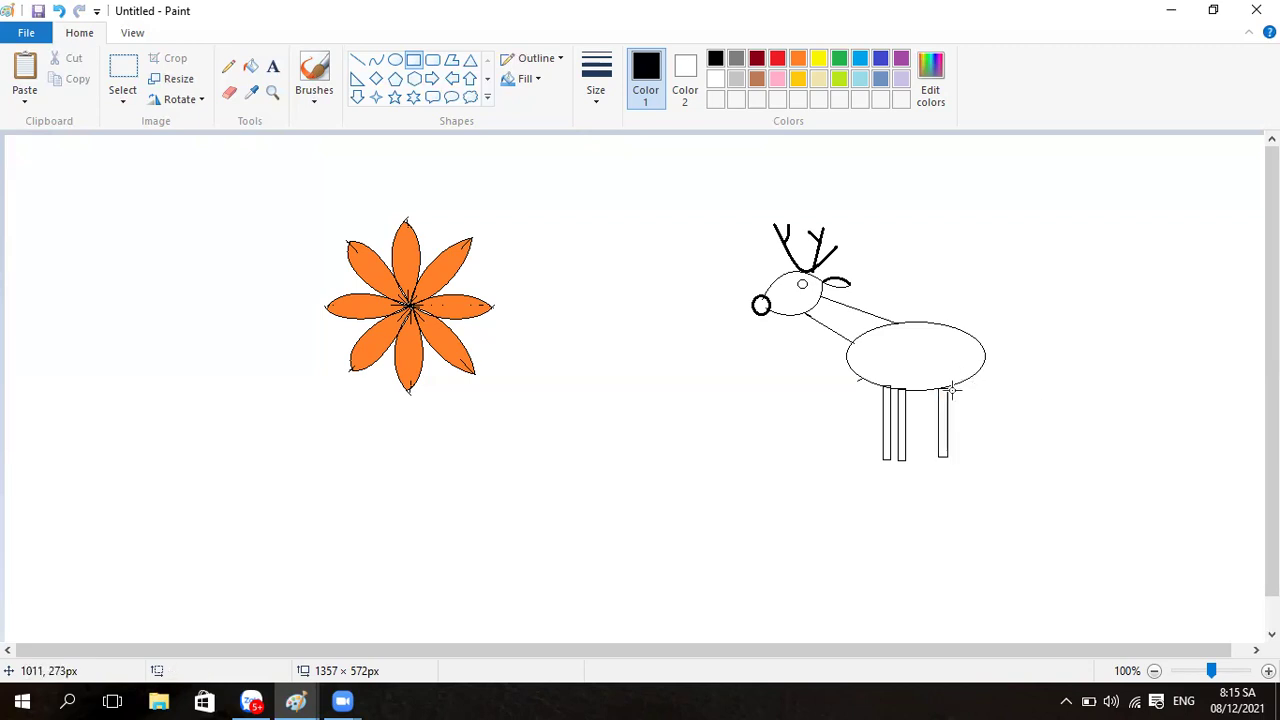
drag(952, 385, 962, 459)
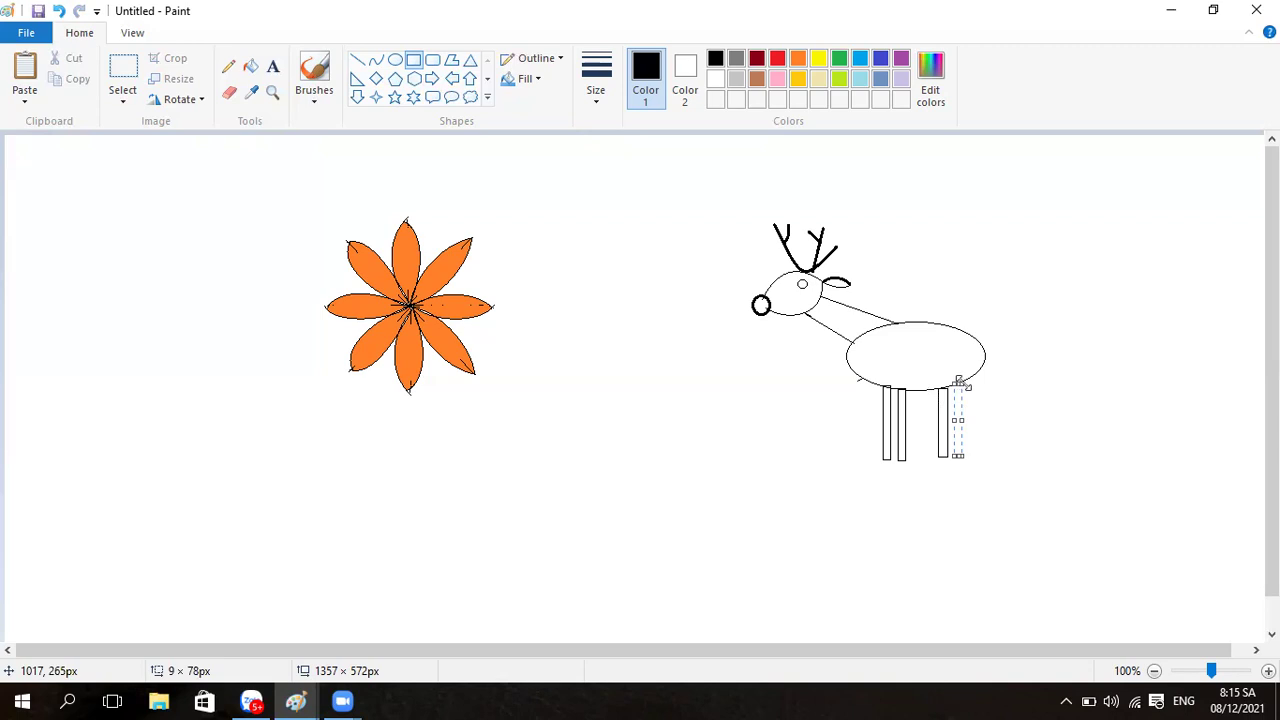
click(1076, 422)
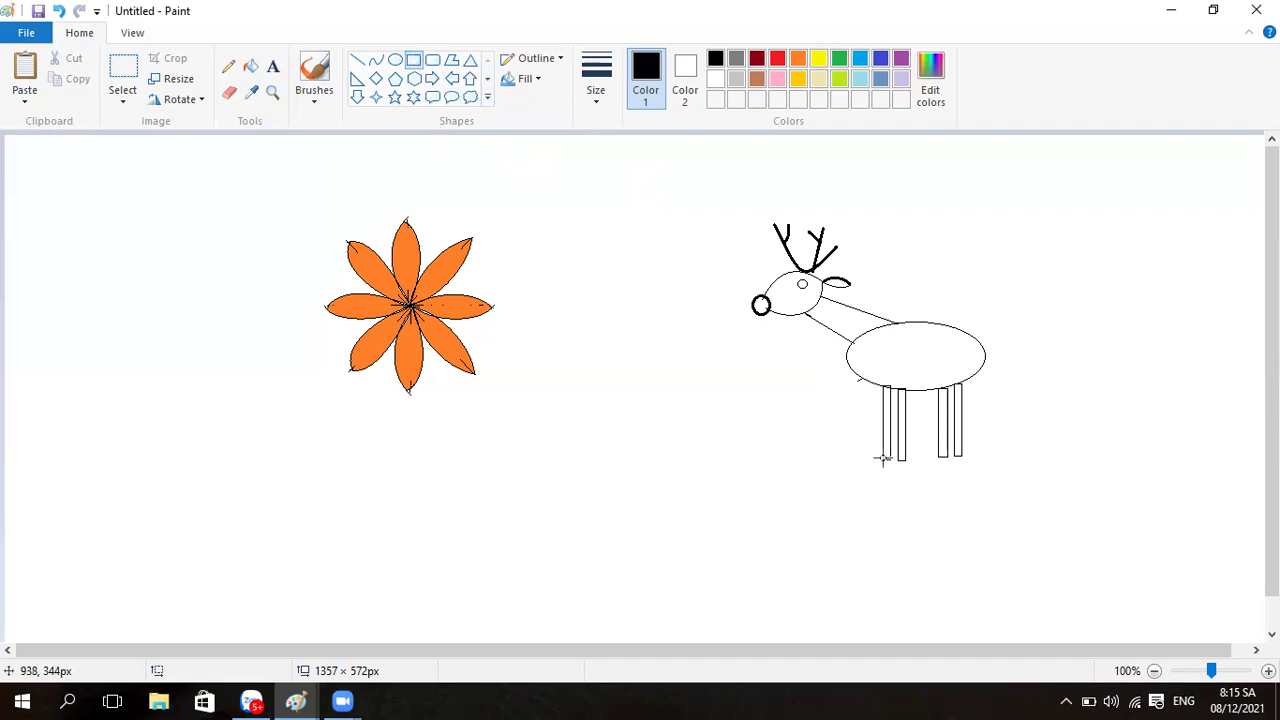
Step: Draw a small rectangular hoof, about 8 × 6 px, at the foot of each of the reindeer's four legs
drag(882, 461, 963, 461)
click(927, 465)
click(957, 471)
click(984, 469)
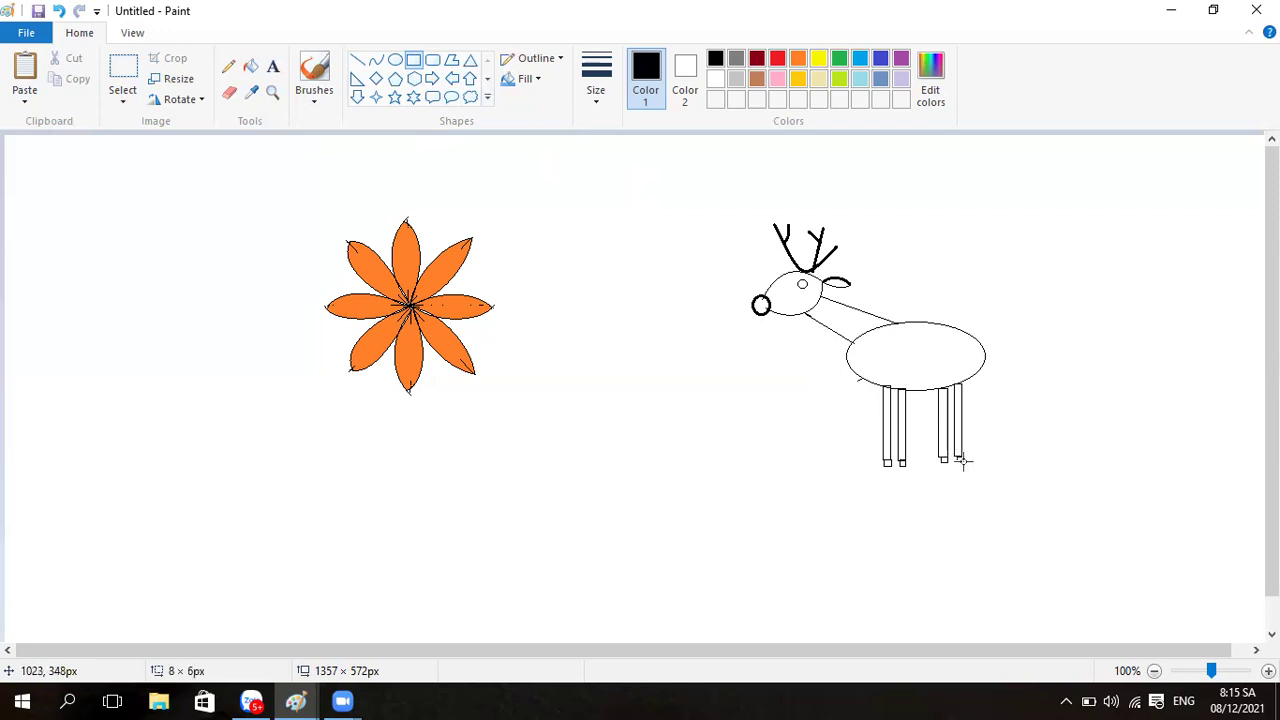
click(1040, 493)
Step: Draw a small, flat ellipse as the tail at the rear end of the reindeer's body
click(394, 60)
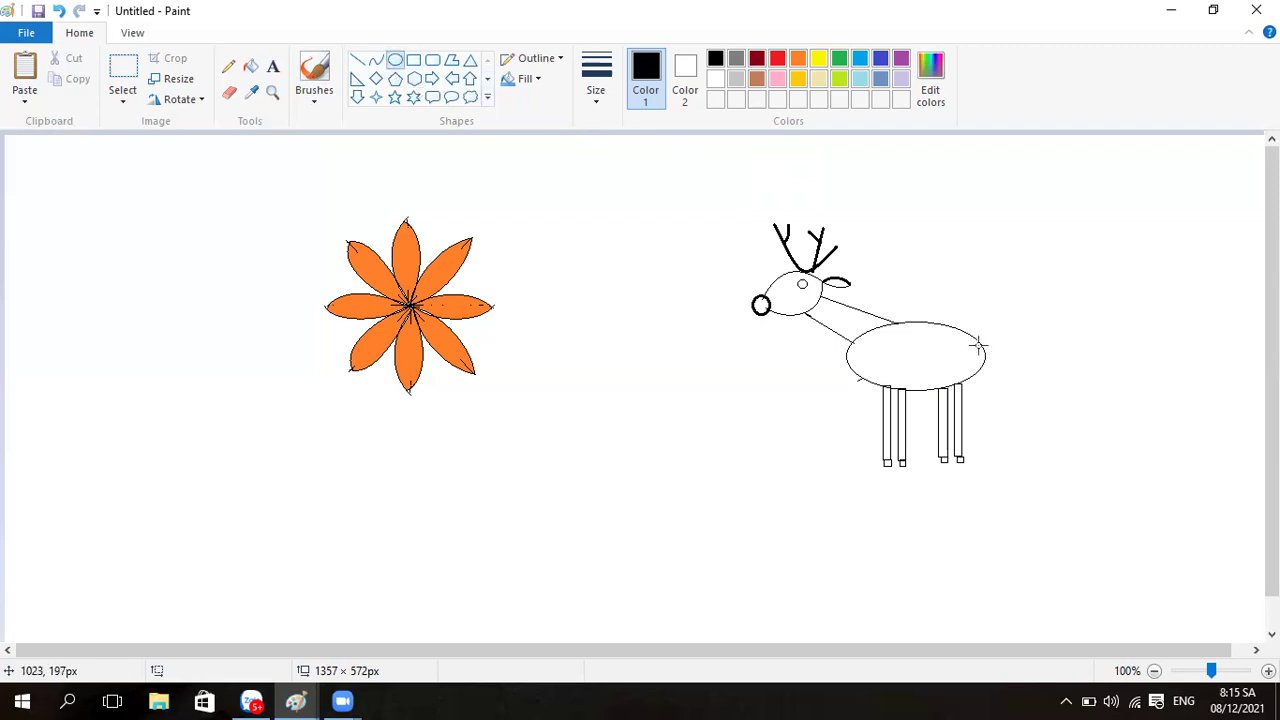
mouse_move(986, 354)
mouse_down()
mouse_move(1006, 347)
mouse_move(983, 351)
mouse_up()
click(1117, 452)
Step: Fill the reindeer's neck, body, head and nose with orange
click(250, 66)
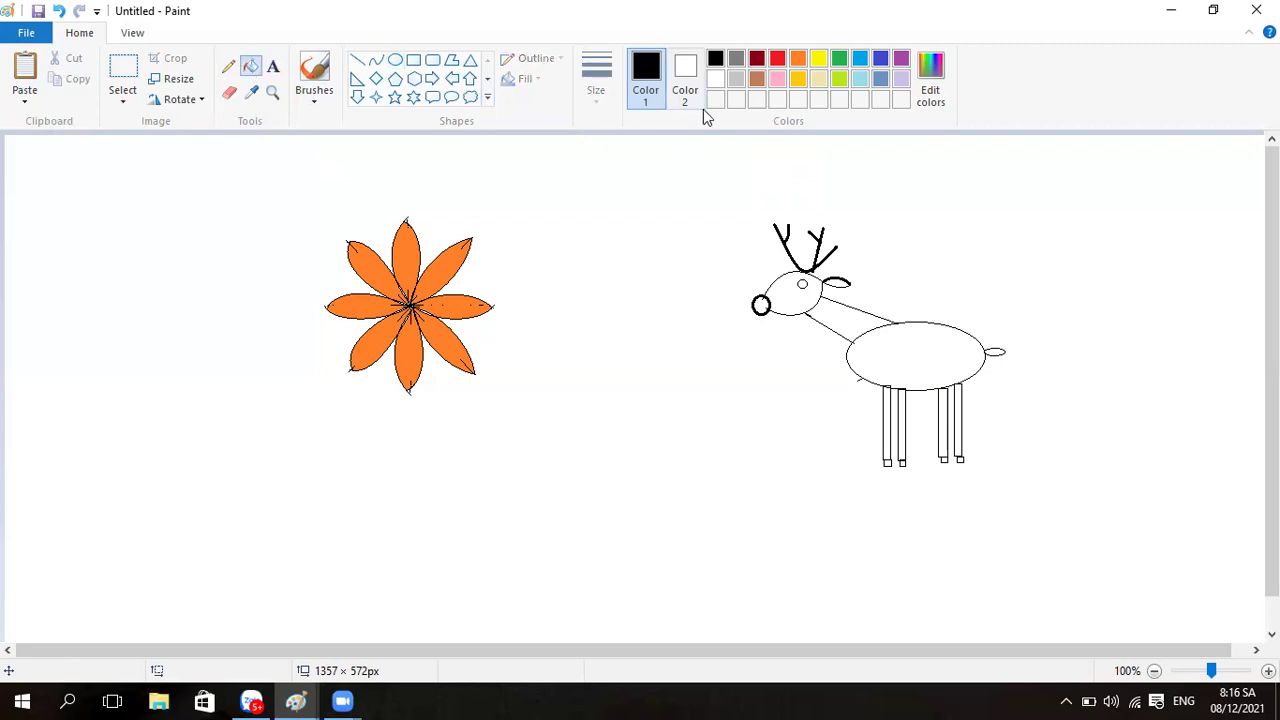
click(798, 60)
click(872, 319)
click(928, 357)
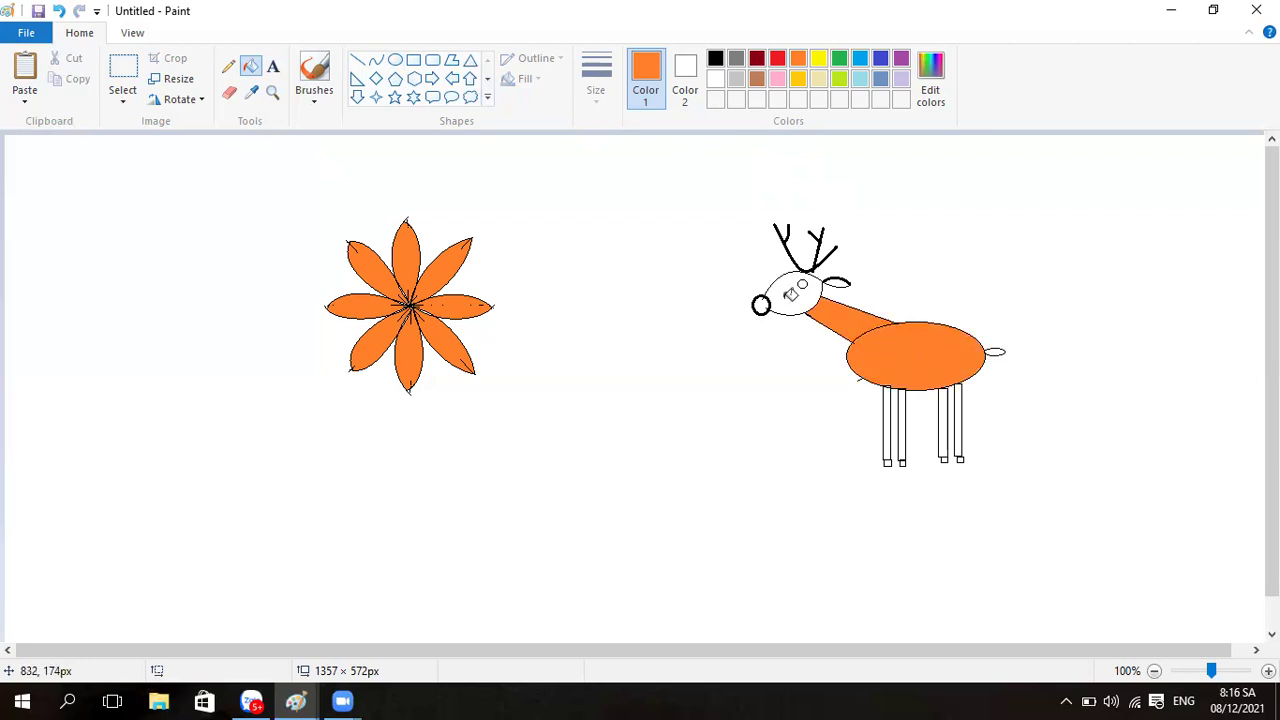
click(790, 294)
click(761, 305)
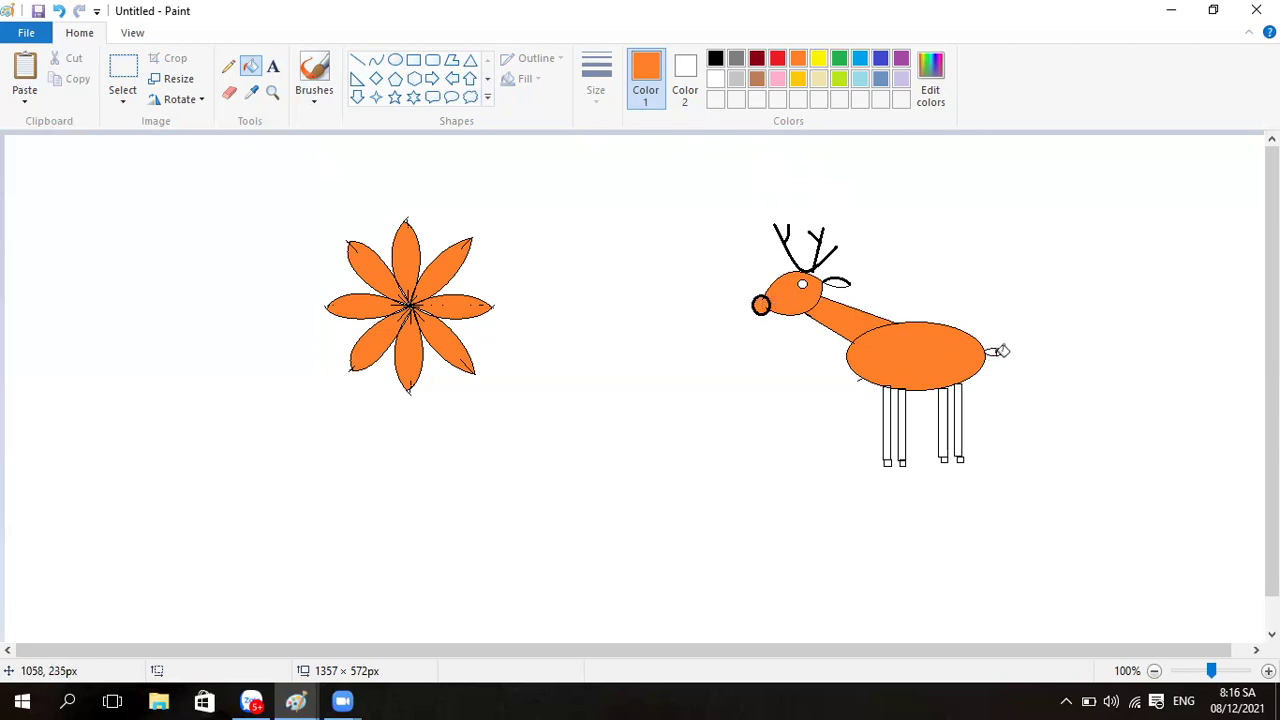
Step: Fill the reindeer's tail, hind legs and front legs with orange, undoing any fill that spills onto the background
click(997, 351)
click(944, 428)
click(959, 421)
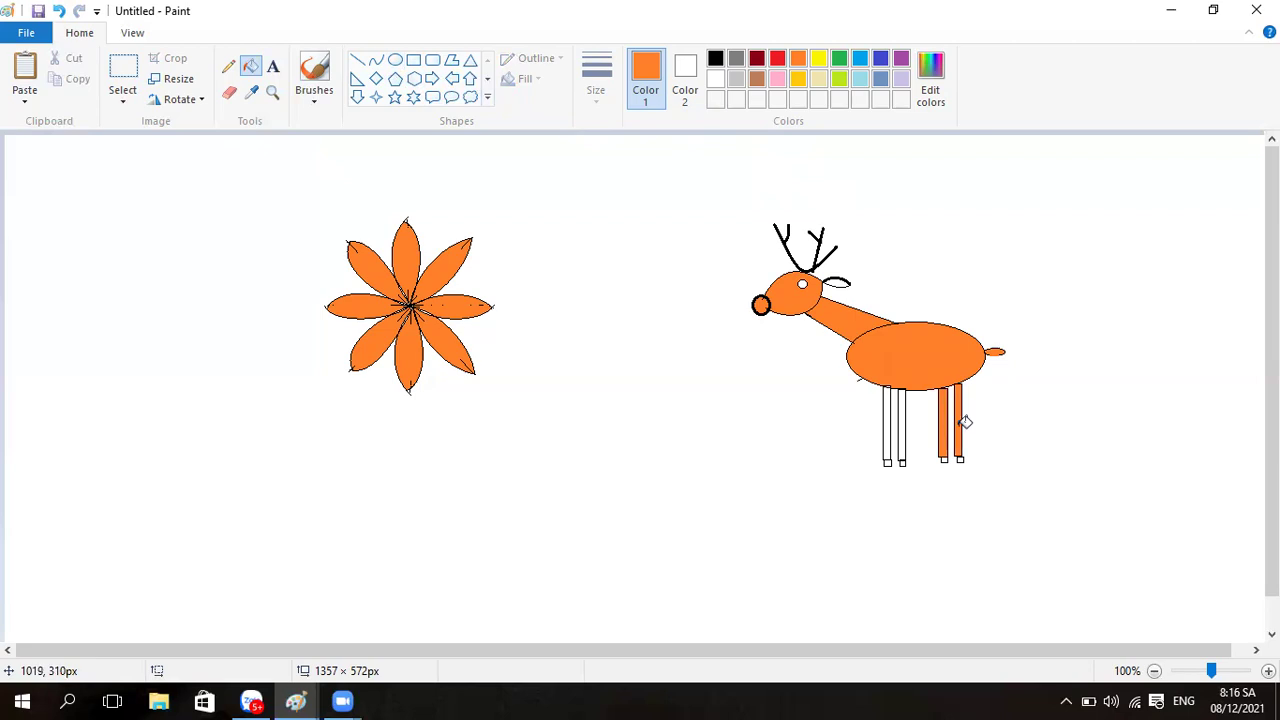
click(893, 418)
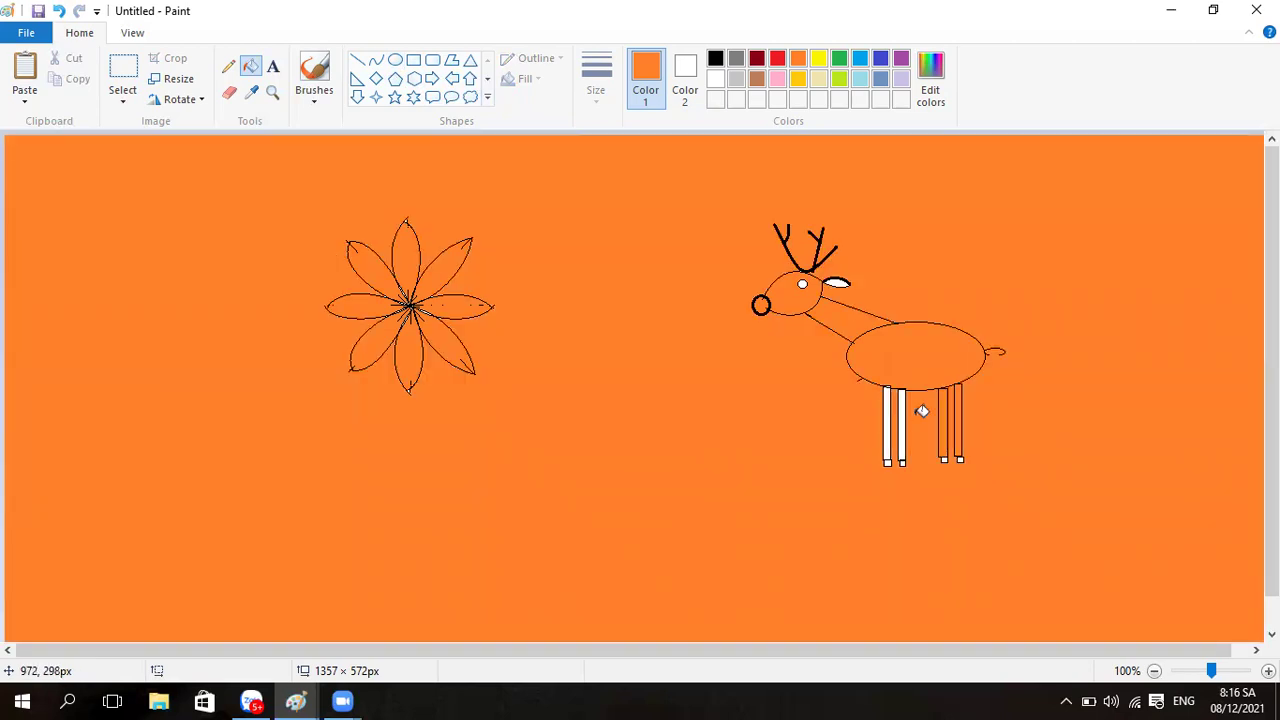
click(59, 11)
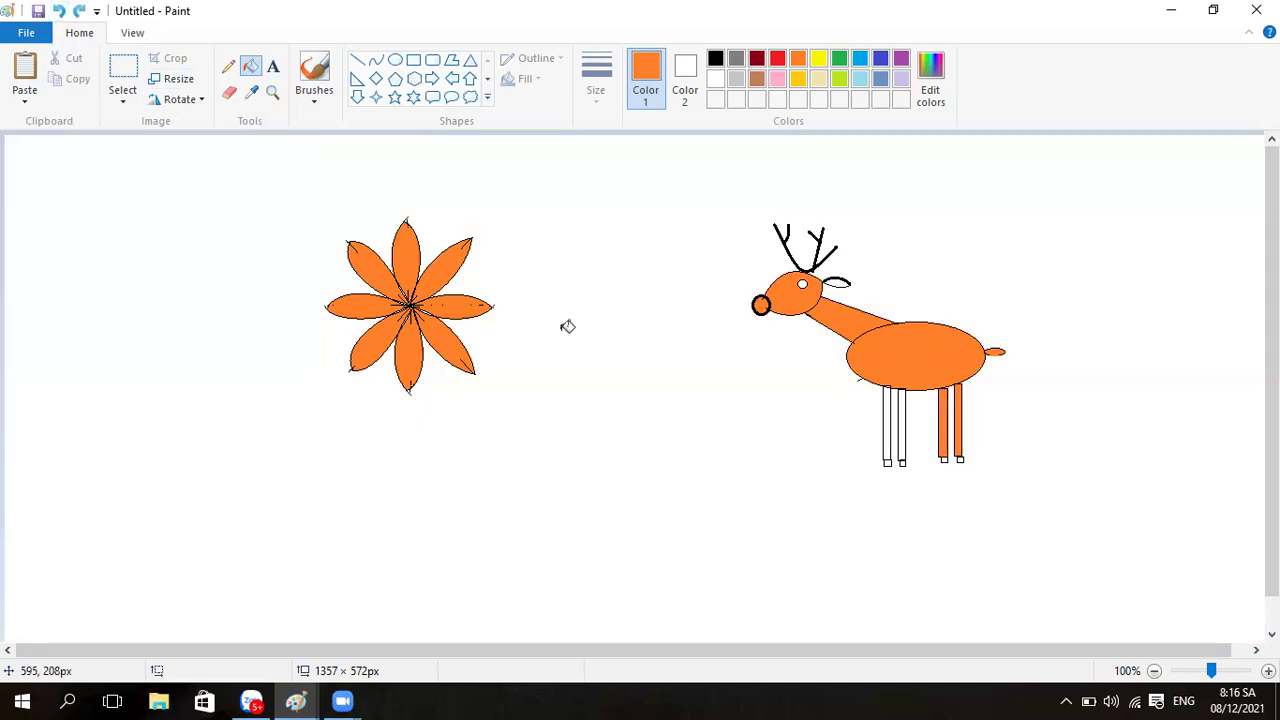
click(902, 420)
click(887, 424)
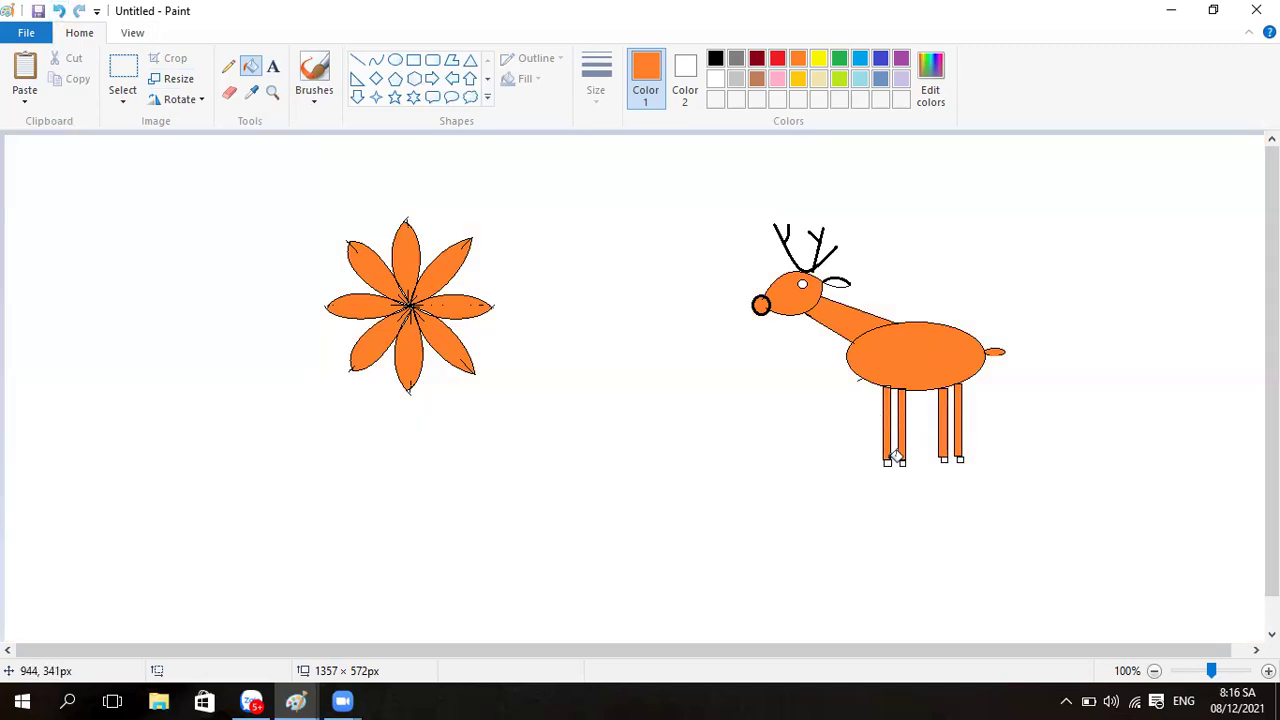
Step: Recolour the black outlines of all four legs and hooves orange, and fill the reindeer's ear orange
click(894, 461)
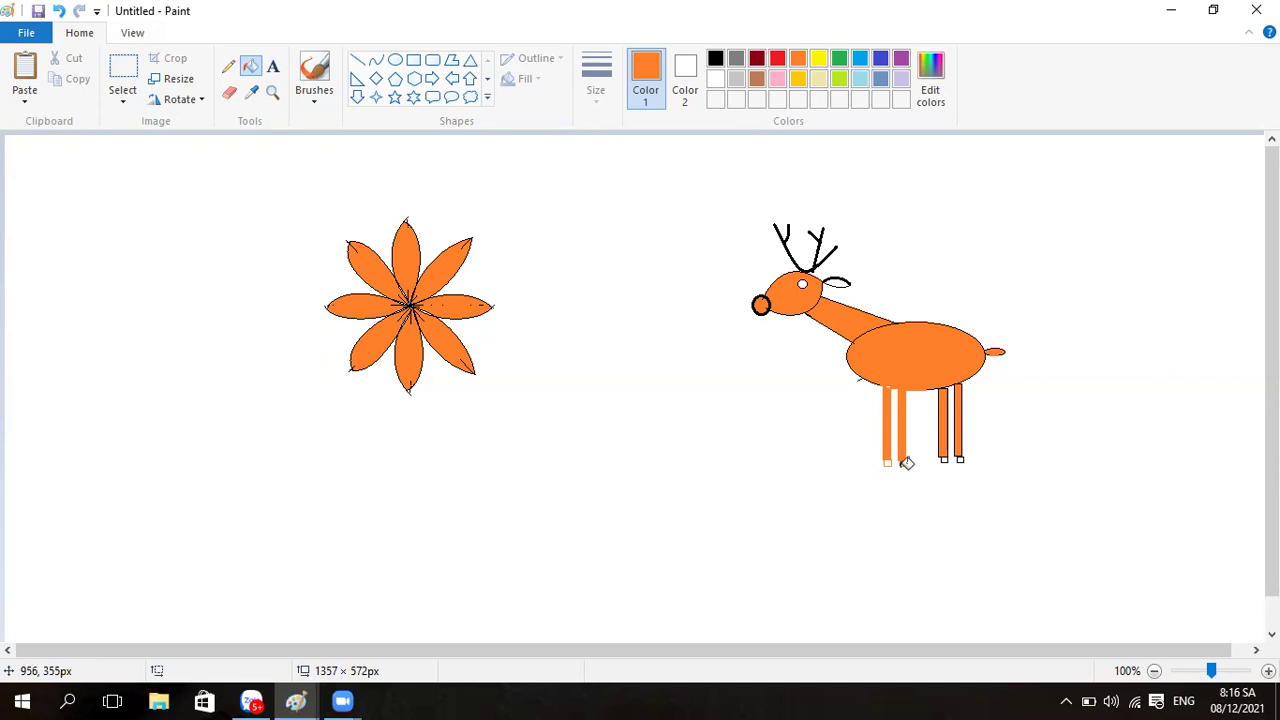
click(946, 461)
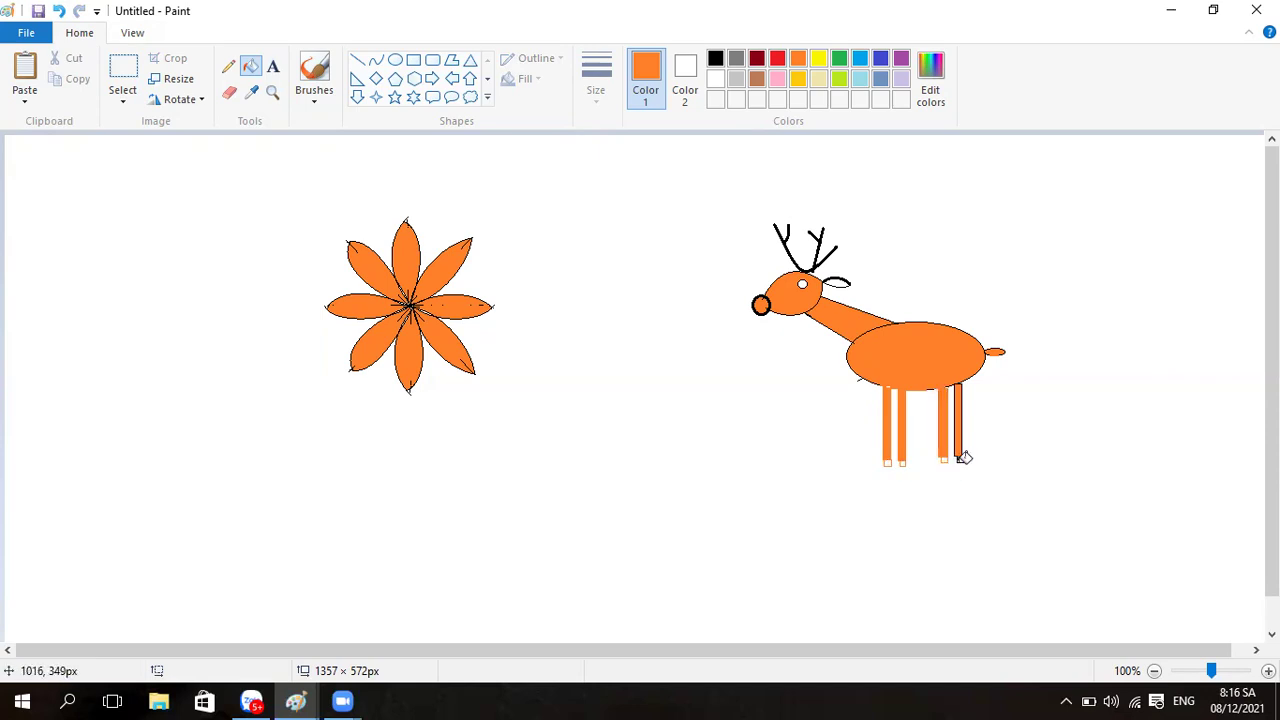
click(962, 460)
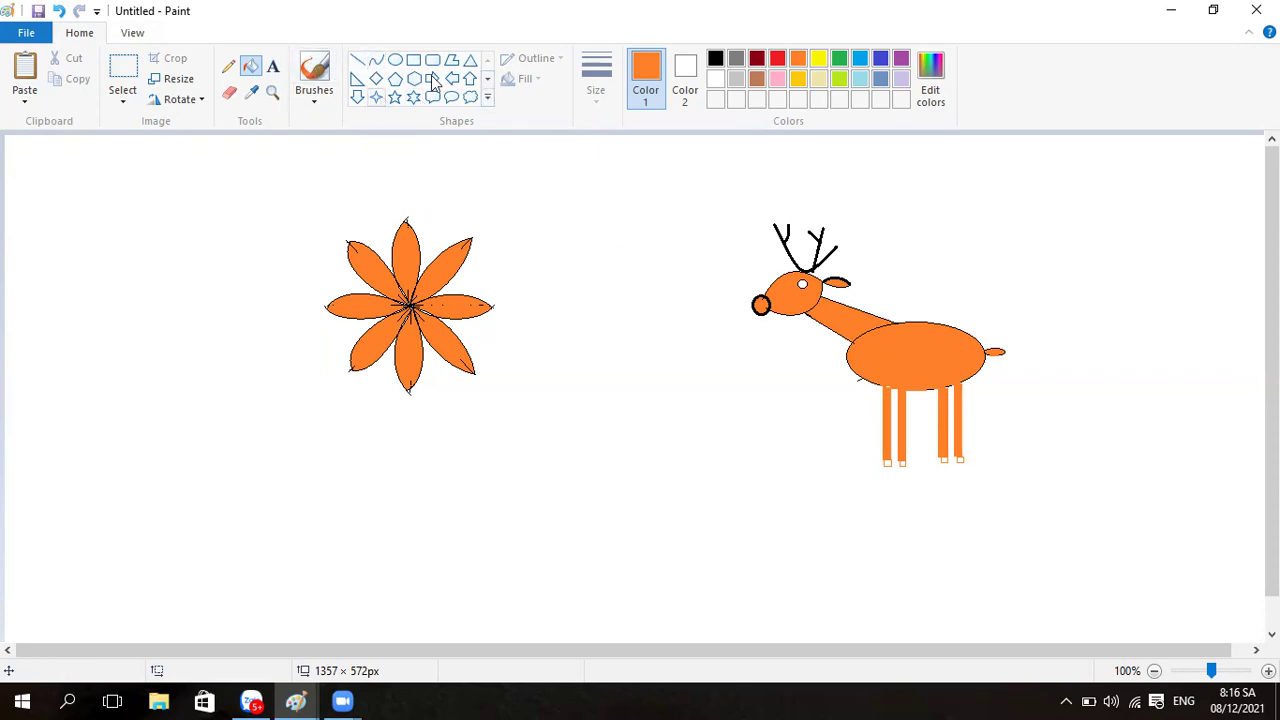
Step: Paint a black pupil inside the reindeer's white eye with a brush
click(715, 60)
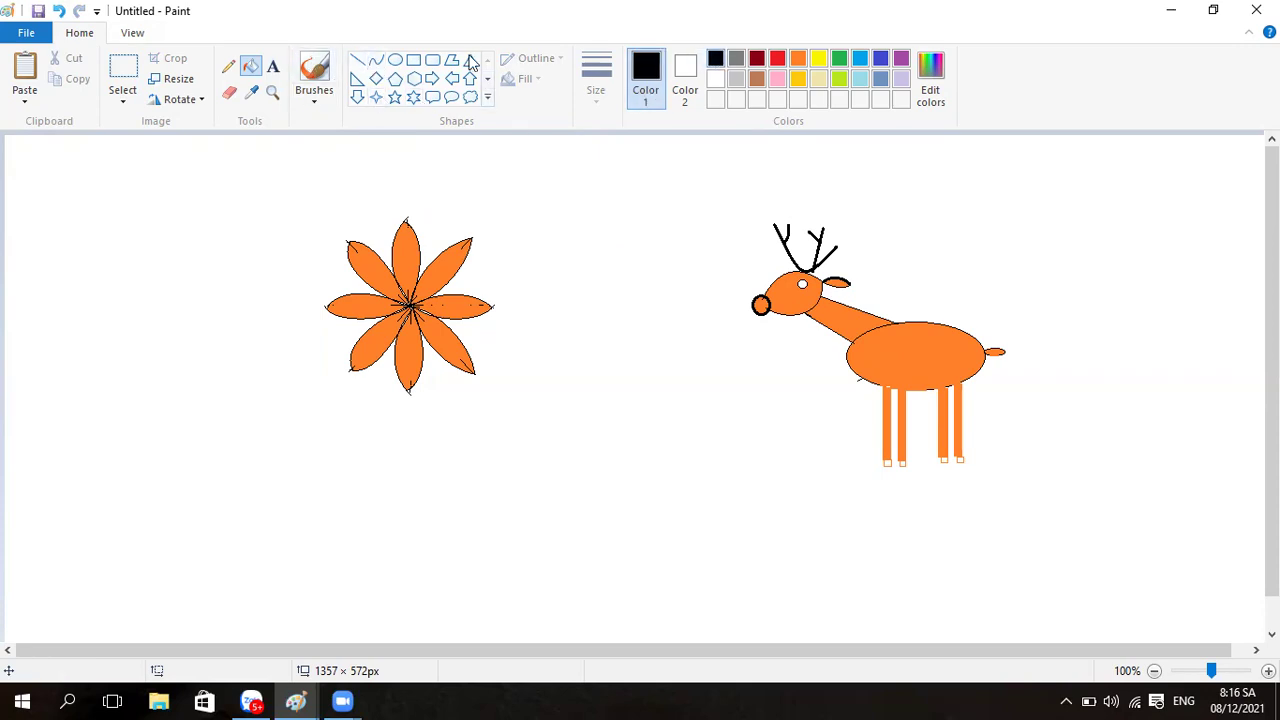
click(316, 92)
click(312, 130)
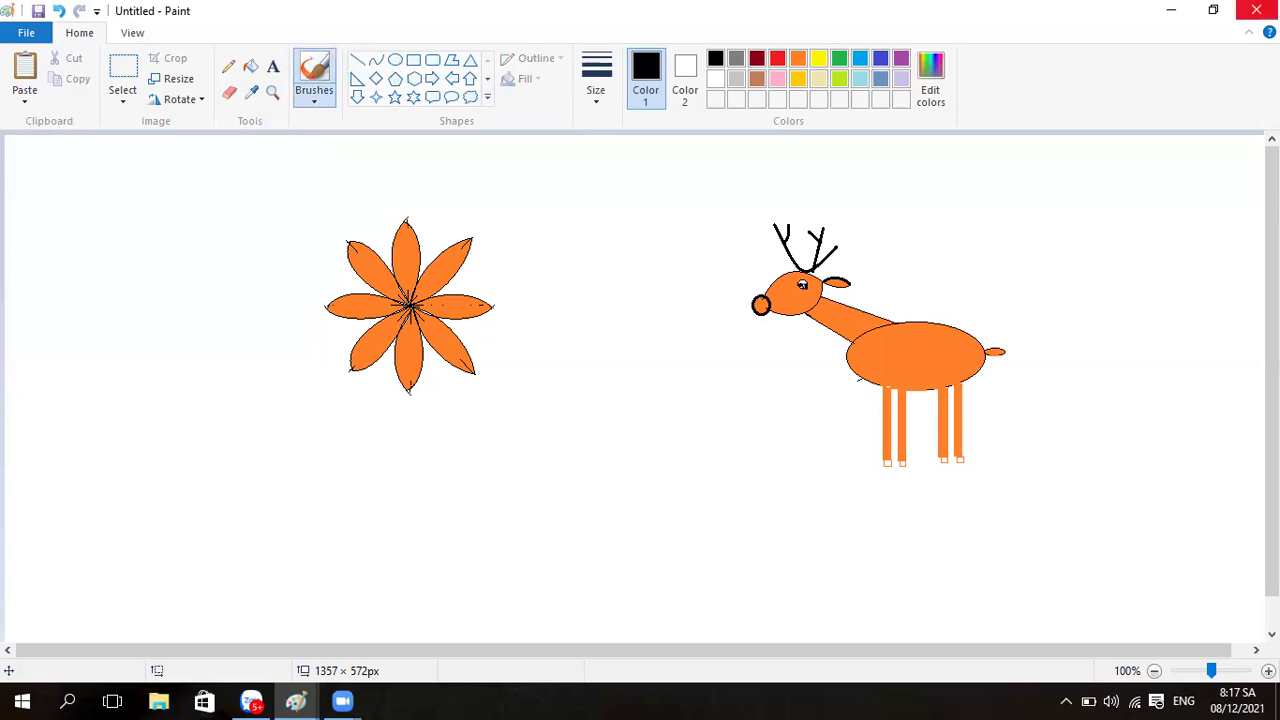
Step: Close the drawing, choosing to save its changes in the Desktop folder "học tập"
click(1256, 10)
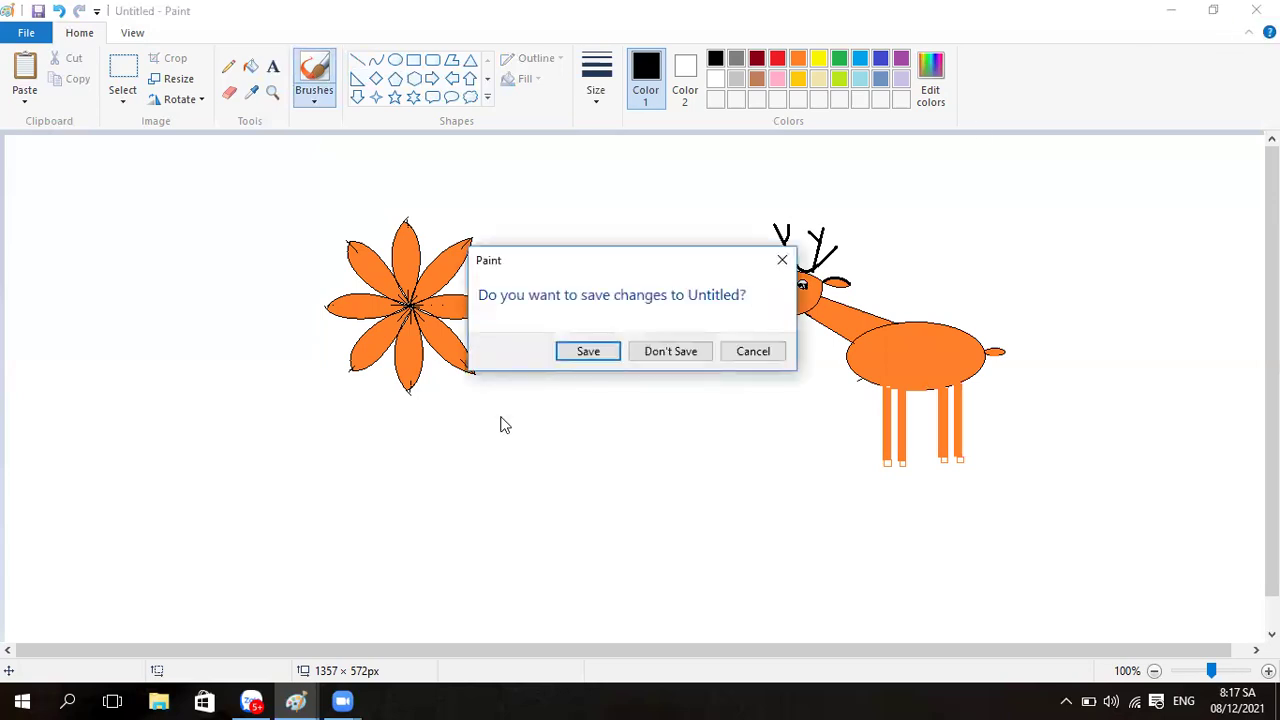
click(589, 352)
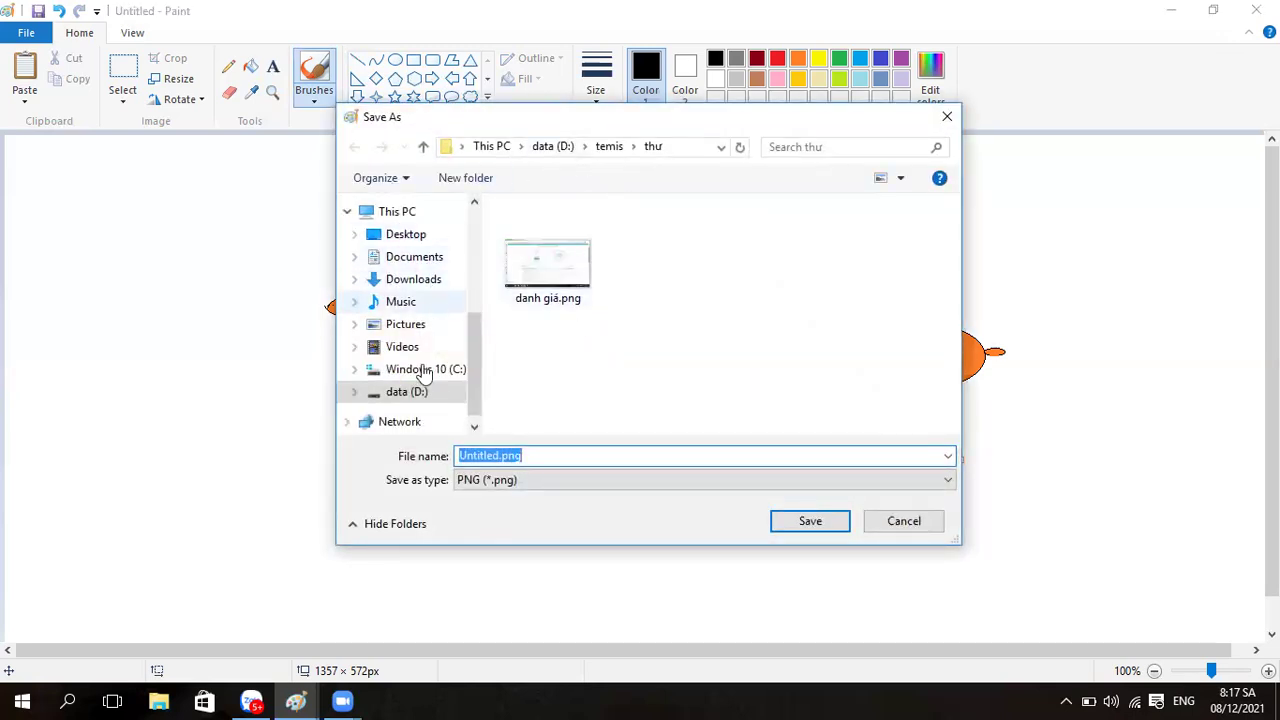
click(405, 236)
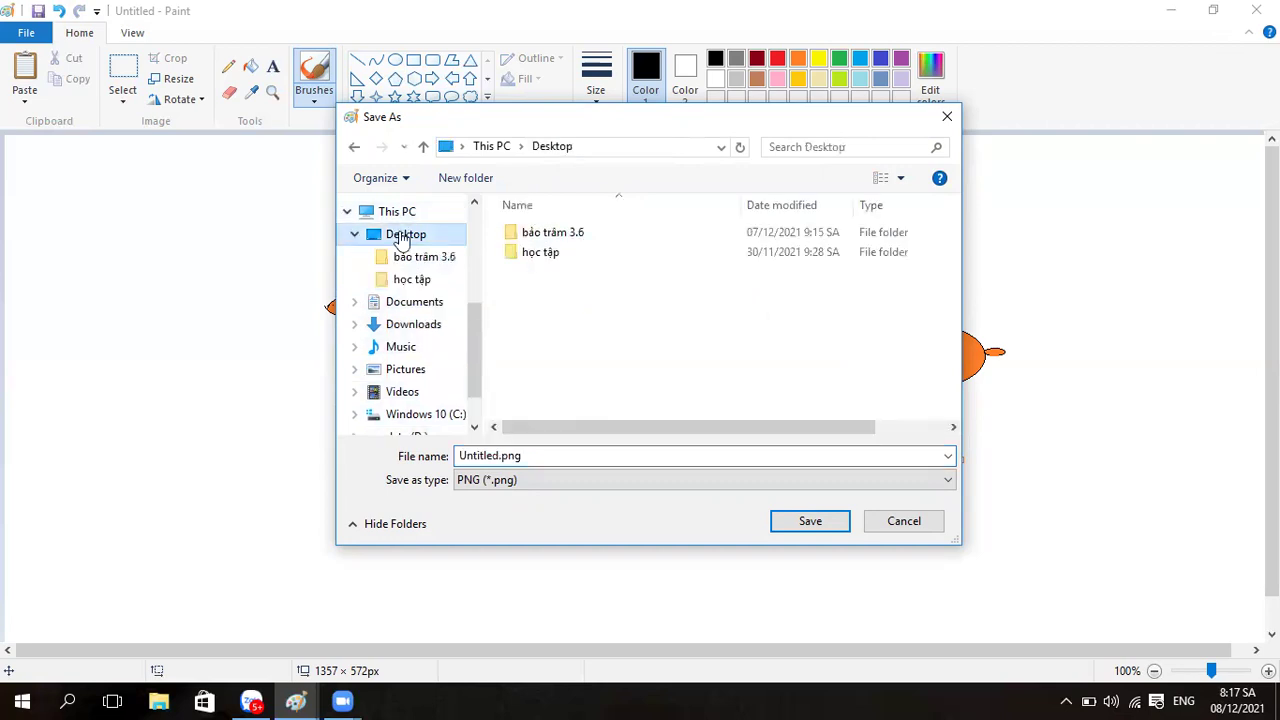
double_click(536, 253)
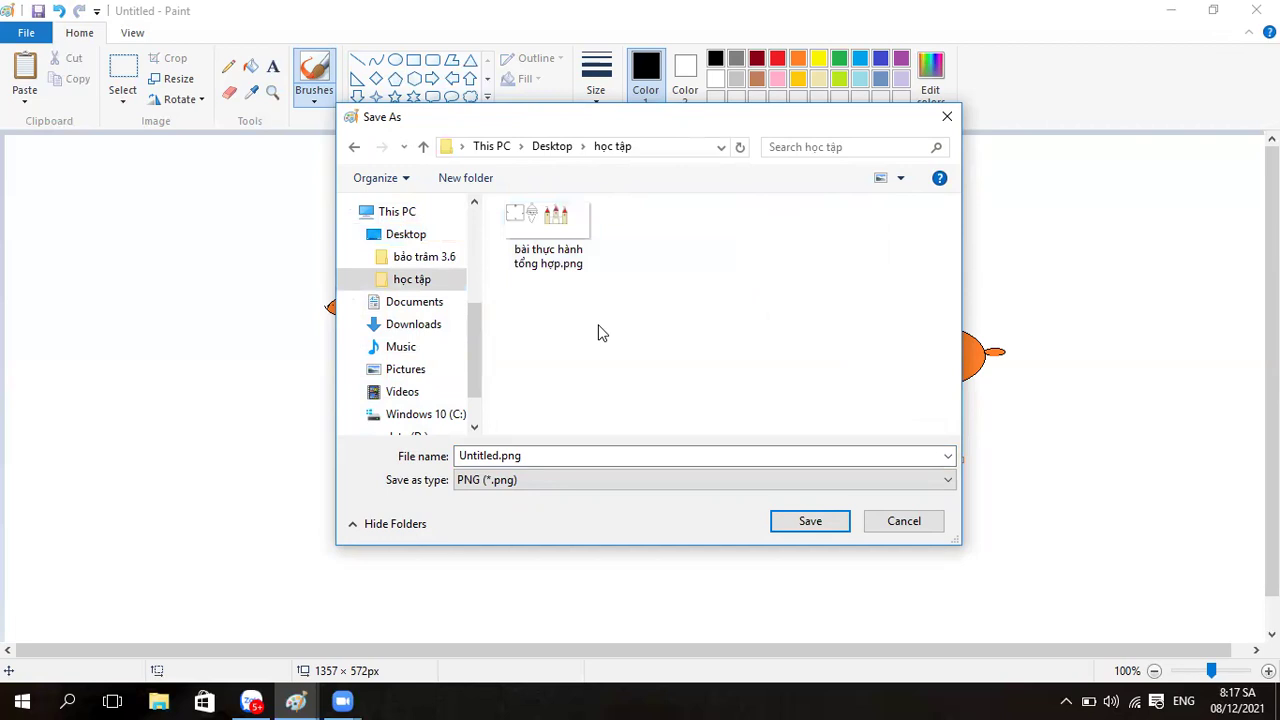
Step: Save the drawing as "bài 4 thực hành tổng hợp.png" and minimise the remaining window to show the desktop
click(499, 457)
double_click(499, 457)
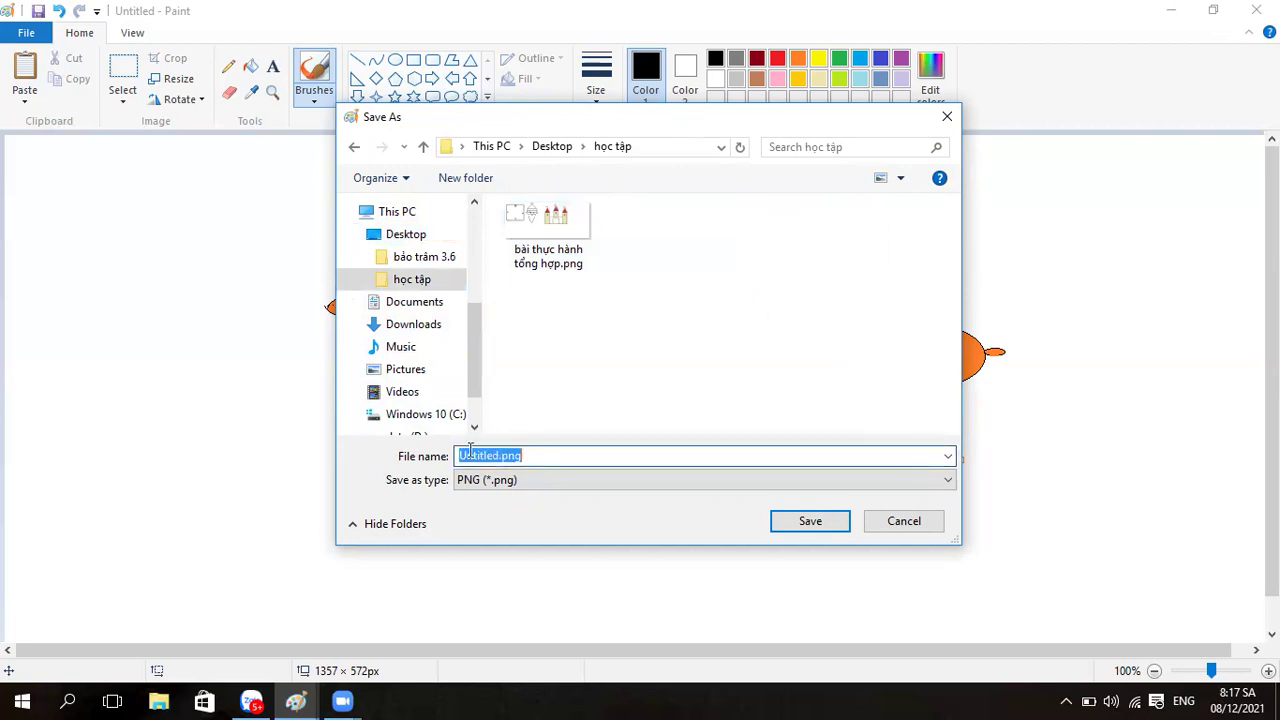
drag(501, 457, 437, 451)
text(bài 4)
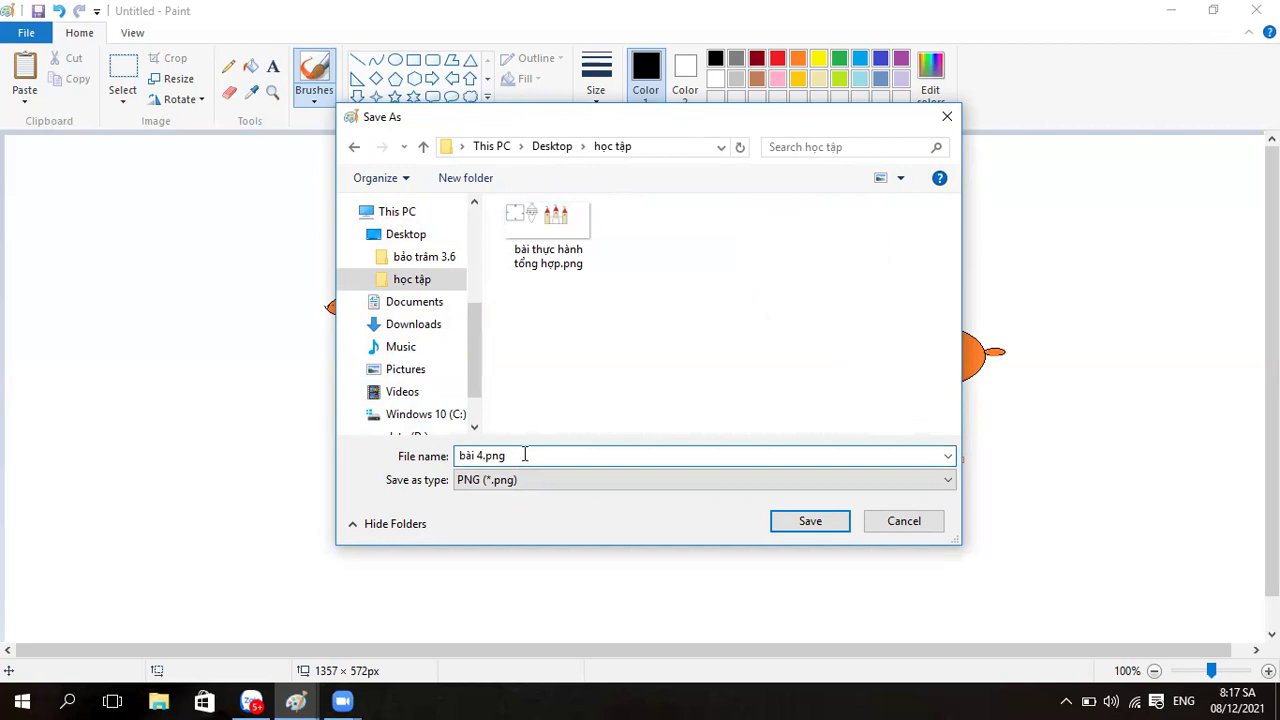
text( thực)
text( hơ)
key(BackSpace)
text(ành to)
text(ng hợp)
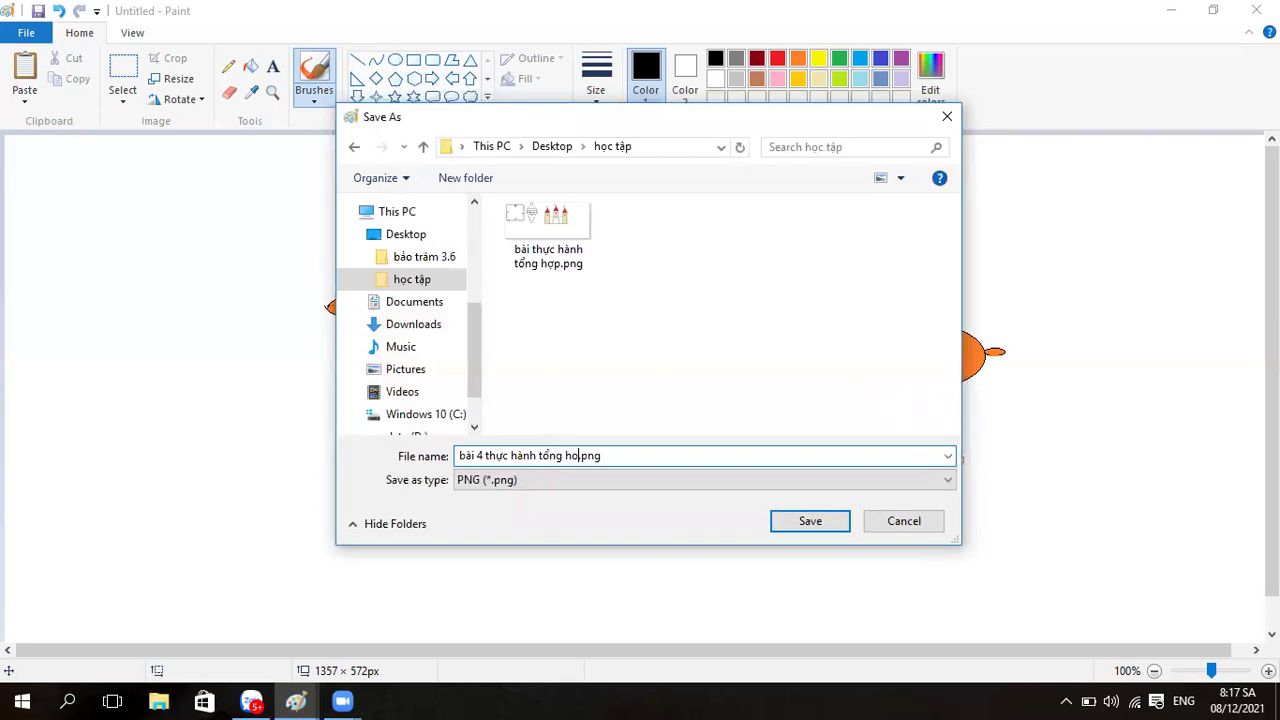
click(818, 524)
click(1170, 10)
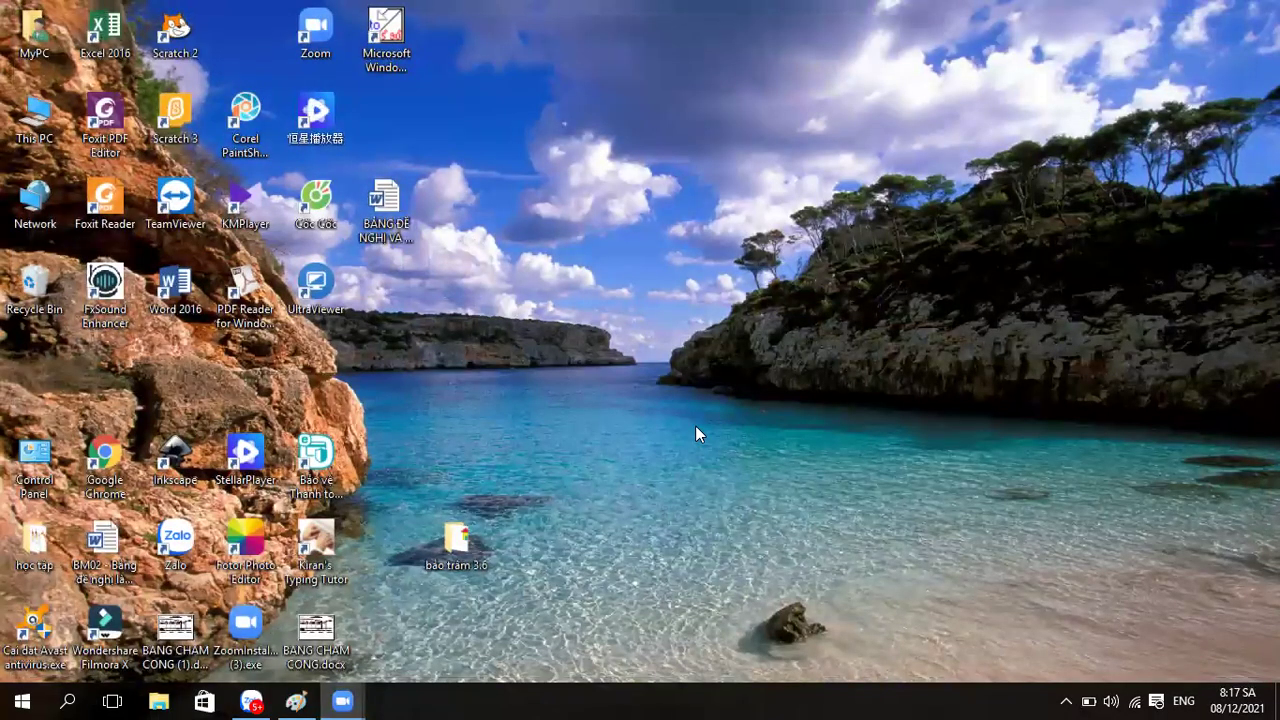